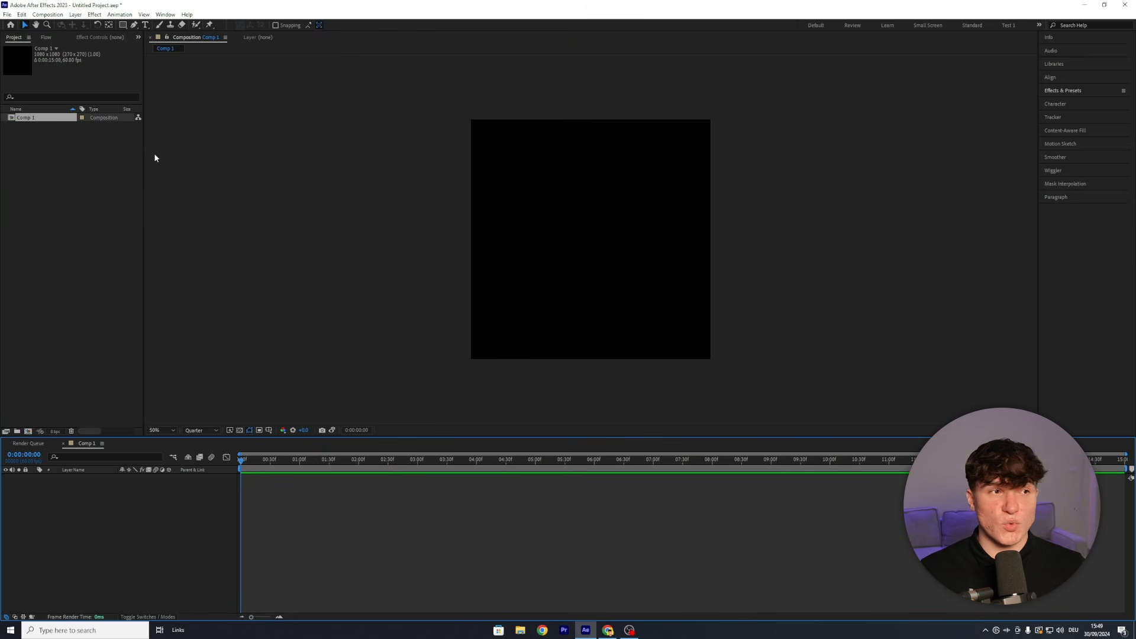
- Import Moviescenes Patrick.mp4 and Sound.mp3 into the project and add both to the Comp 1 timeline
{"action": "left_click", "coordinate": [7, 14]}
{"action": "mouse_move", "coordinate": [71, 128]}
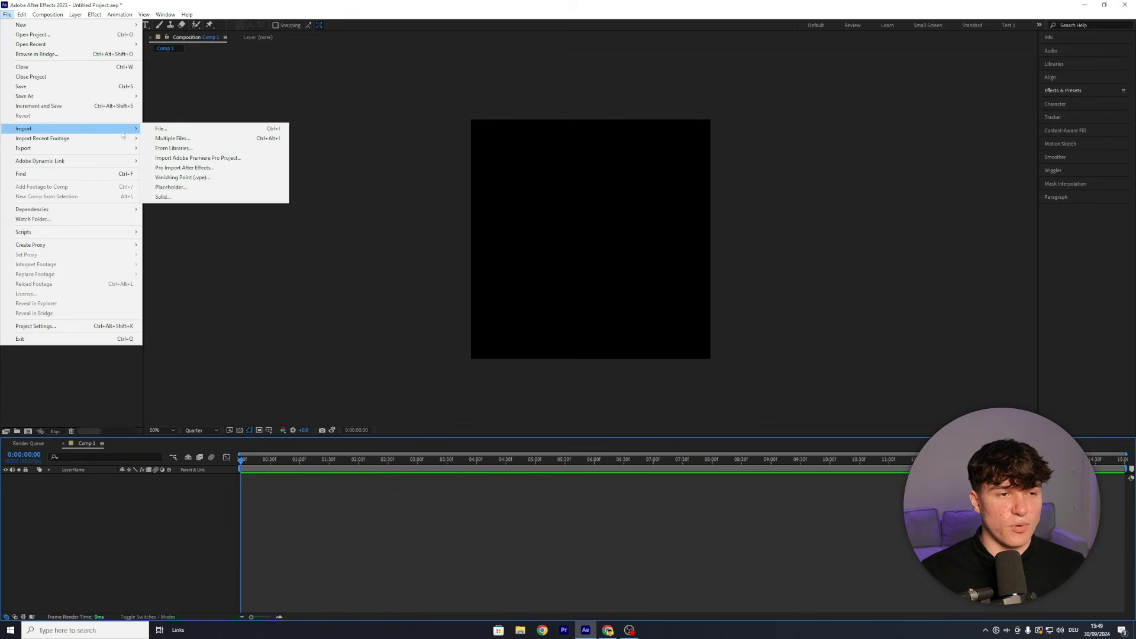
{"action": "left_click", "coordinate": [161, 130]}
{"action": "left_click_drag", "start_coordinate": [456, 192], "coordinate": [447, 153]}
{"action": "left_click", "coordinate": [670, 377]}
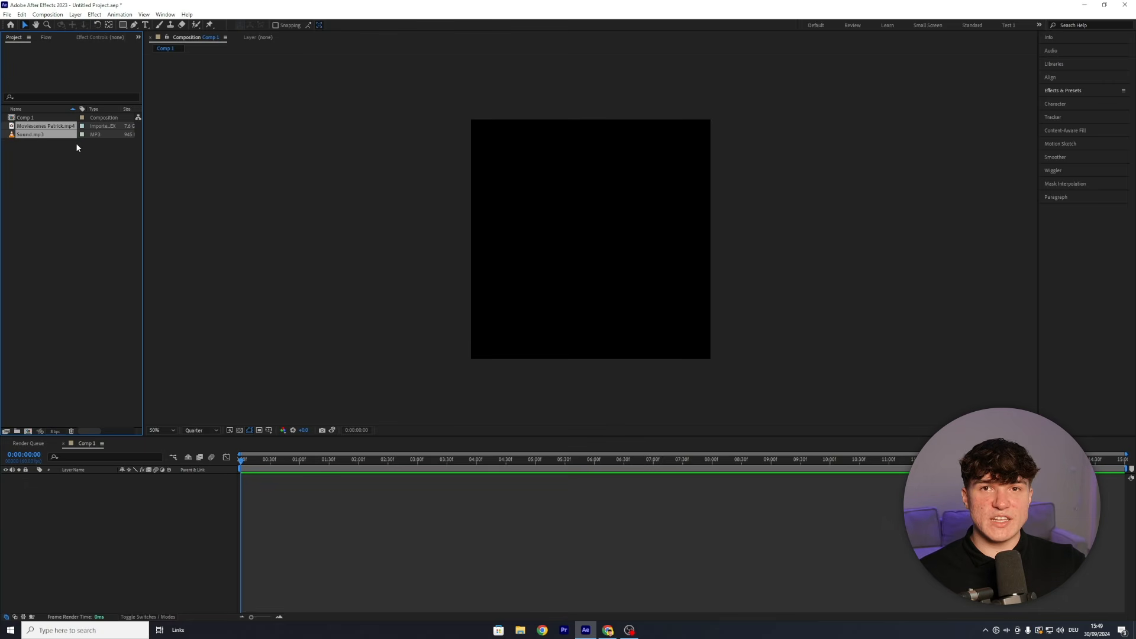
{"action": "left_click_drag", "start_coordinate": [44, 132], "coordinate": [234, 509]}
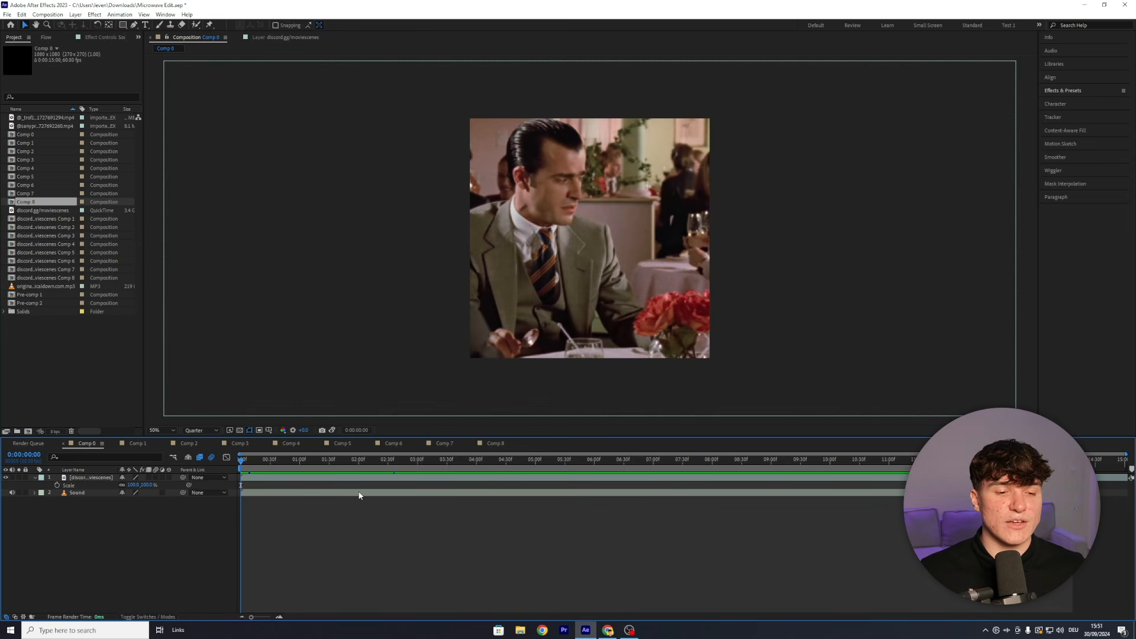
- Convert the Sound layer's audio to keyframes with the Keyframe Assistant
{"action": "right_click", "coordinate": [360, 495]}
{"action": "mouse_move", "coordinate": [414, 369]}
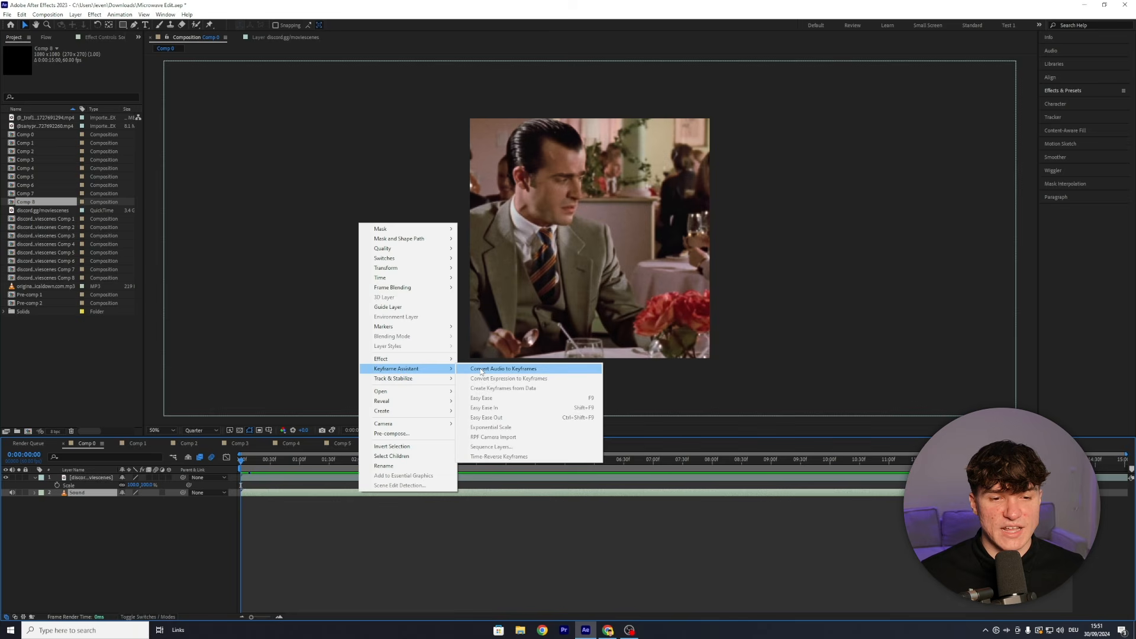
{"action": "left_click", "coordinate": [482, 369]}
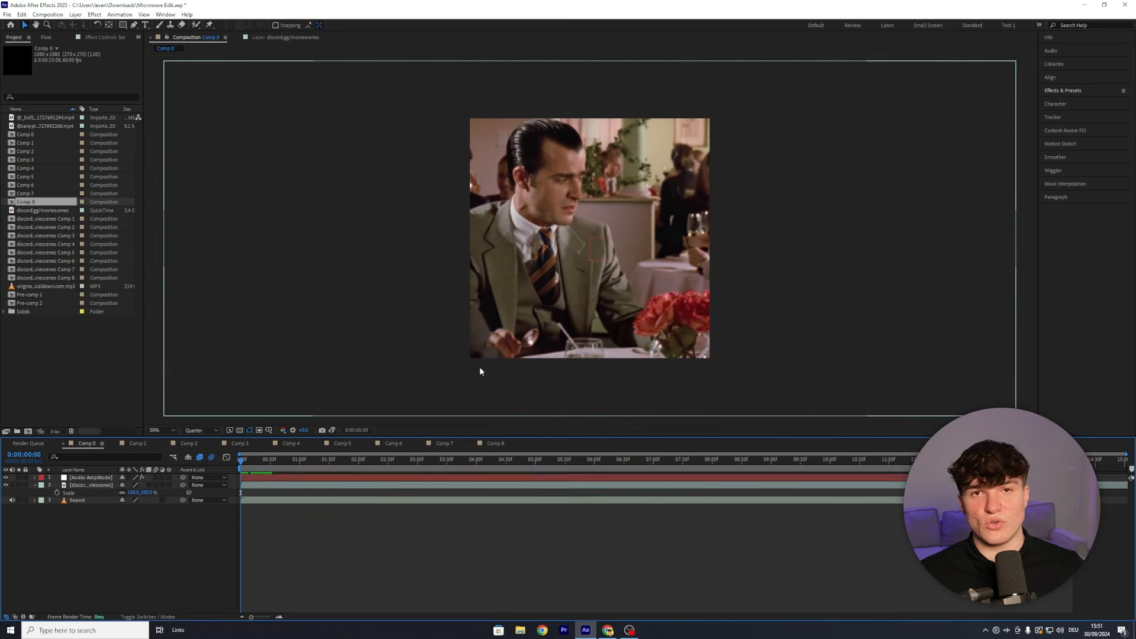
- Reveal the Audio Amplitude layer's keyframes and show the Both Channels slider in the Graph Editor
{"action": "left_click", "coordinate": [420, 478]}
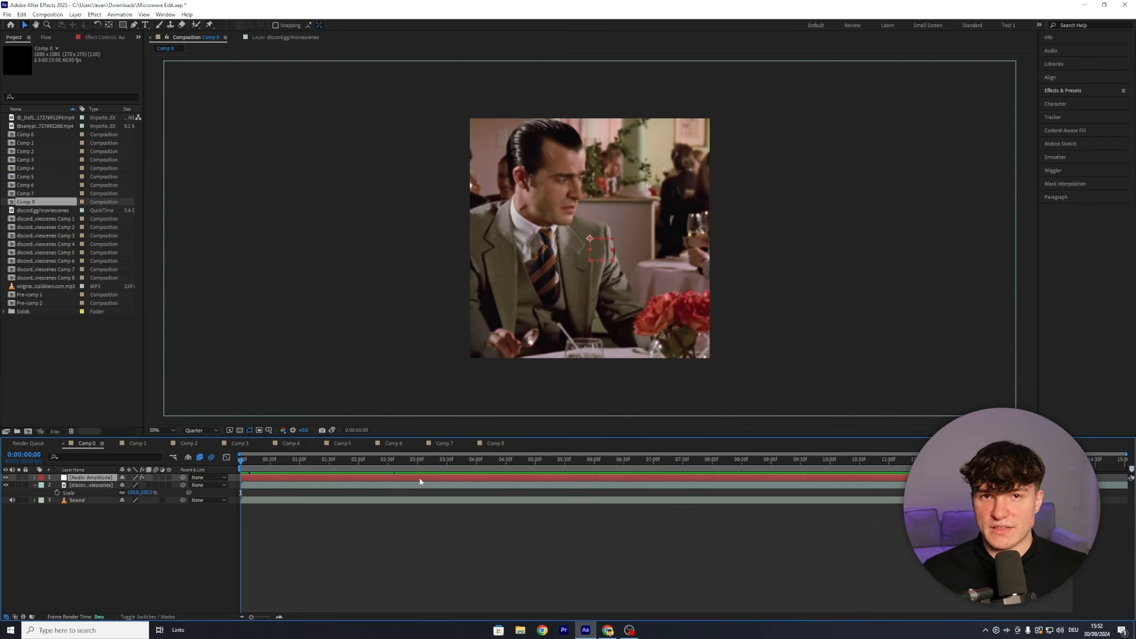
{"action": "key", "text": "u"}
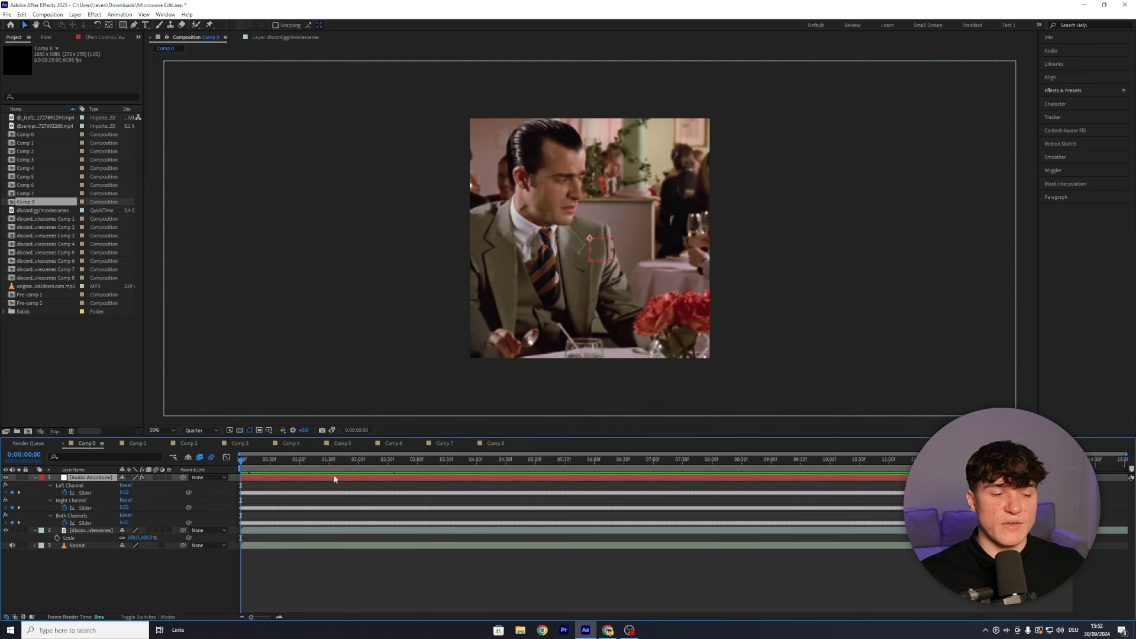
{"action": "left_click", "coordinate": [93, 521]}
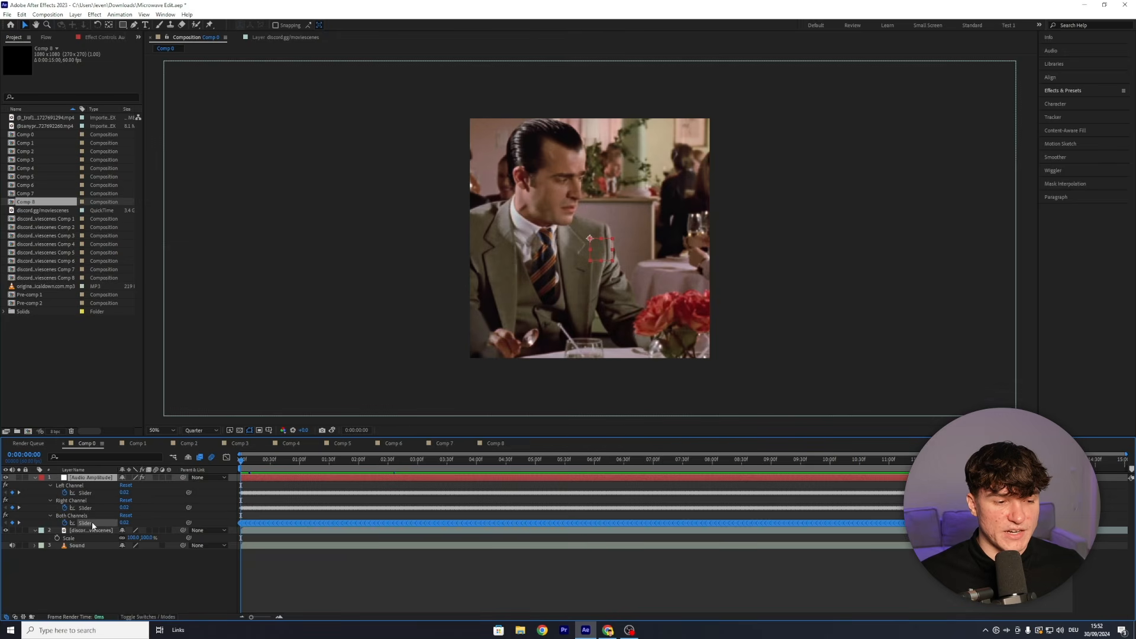
{"action": "left_click", "coordinate": [226, 457]}
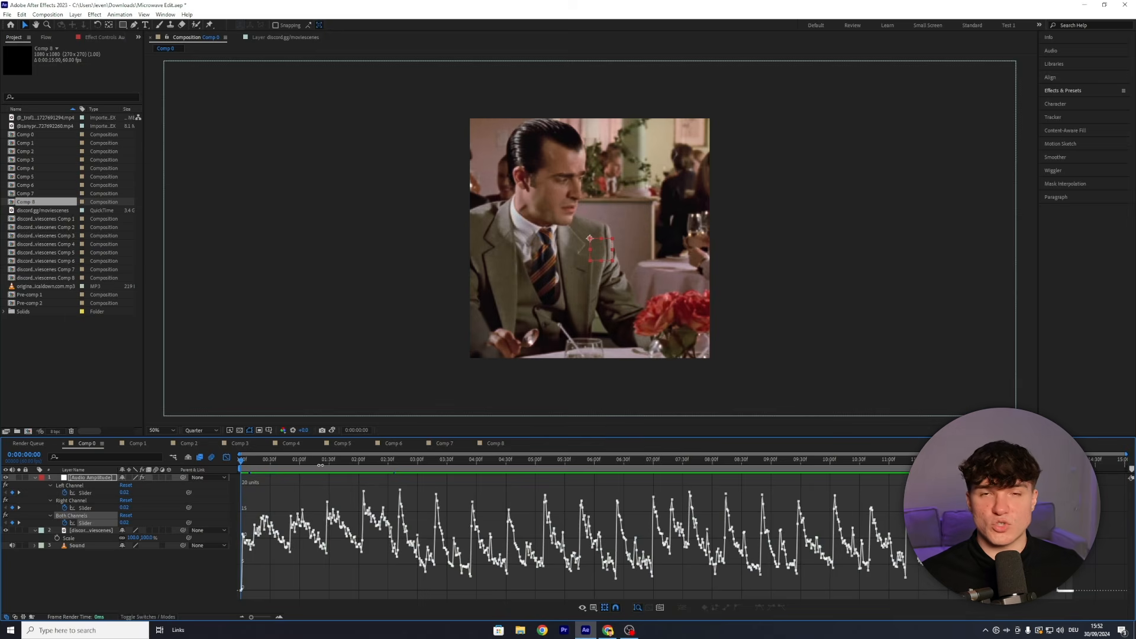
- Add composition markers at the audio peaks at 0:00:02:42 and 0:00:03:19, and go to the following peak
{"action": "mouse_move", "coordinate": [402, 495]}
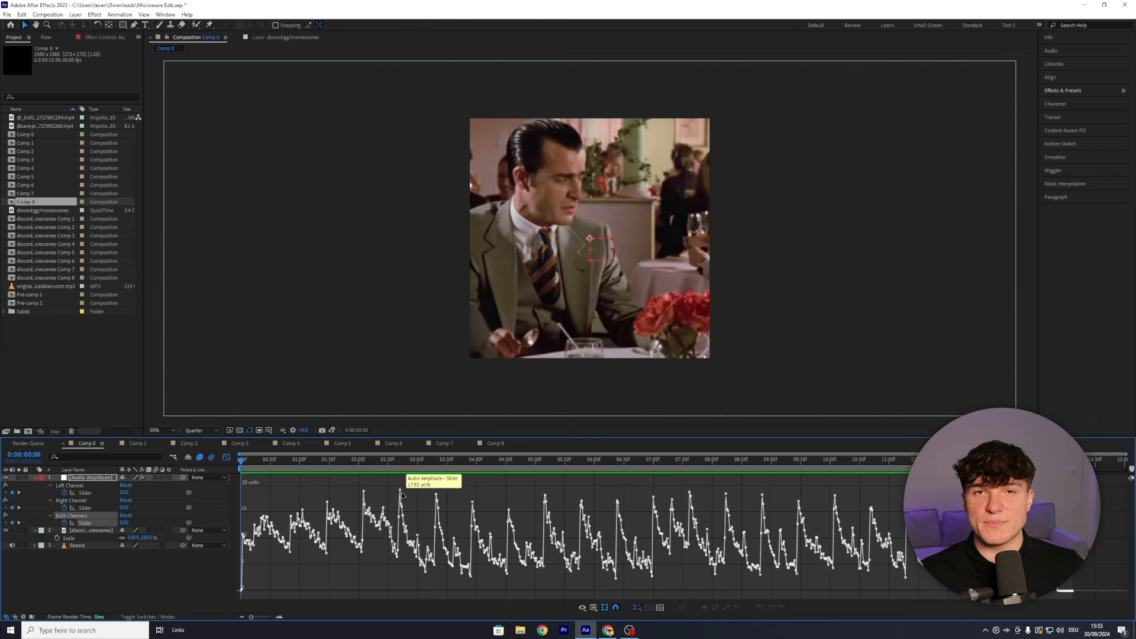
{"action": "left_click", "coordinate": [401, 467]}
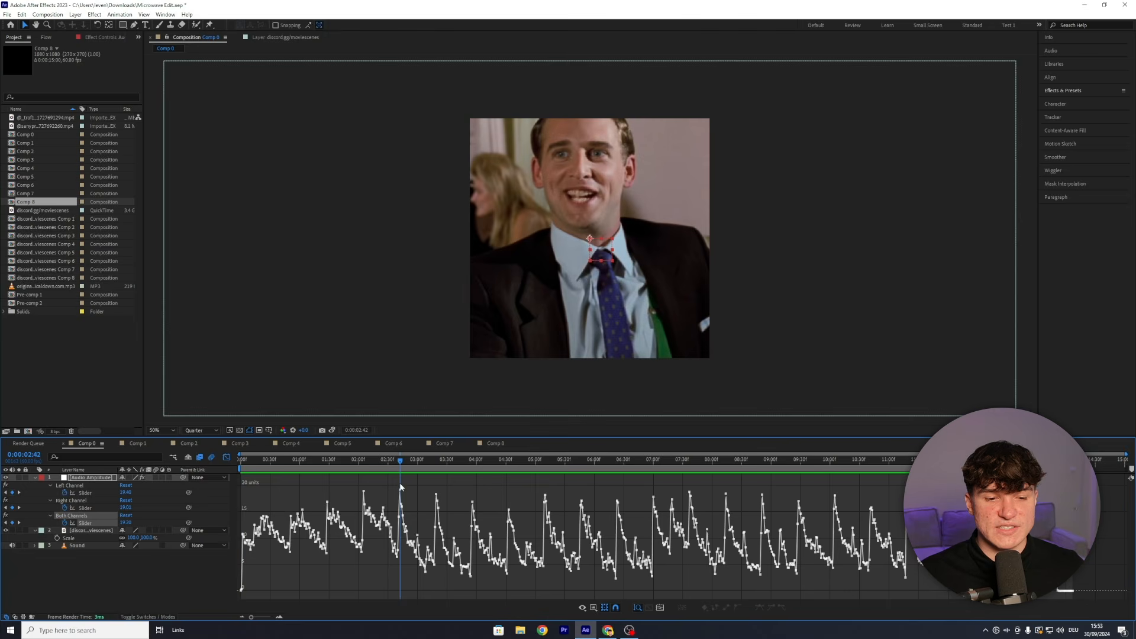
{"action": "mouse_move", "coordinate": [436, 499]}
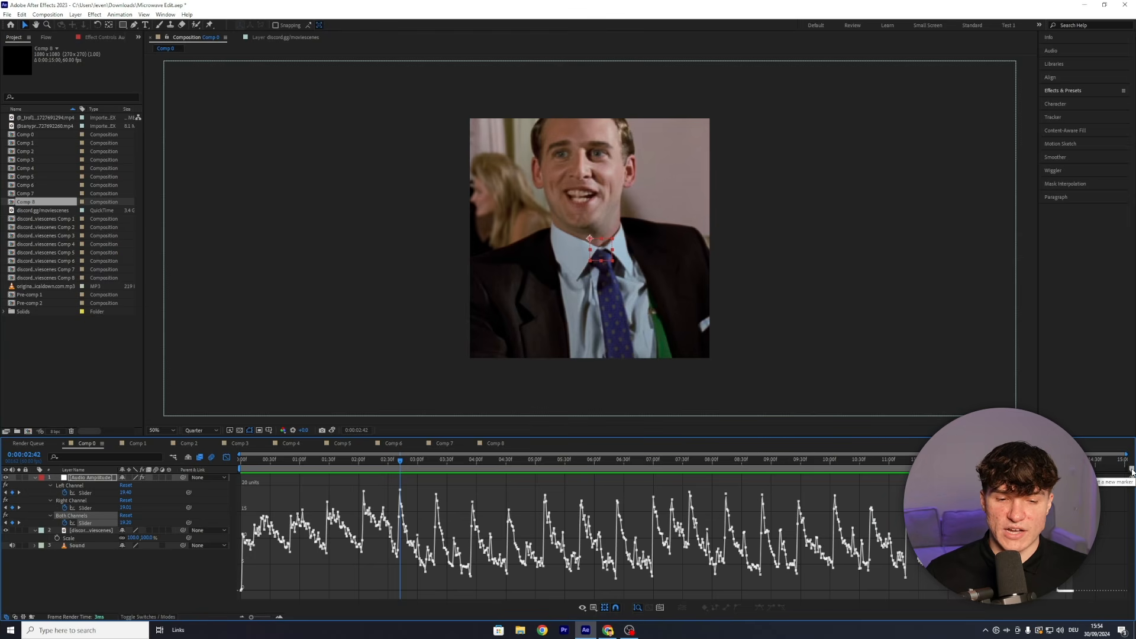
{"action": "left_click", "coordinate": [1132, 471]}
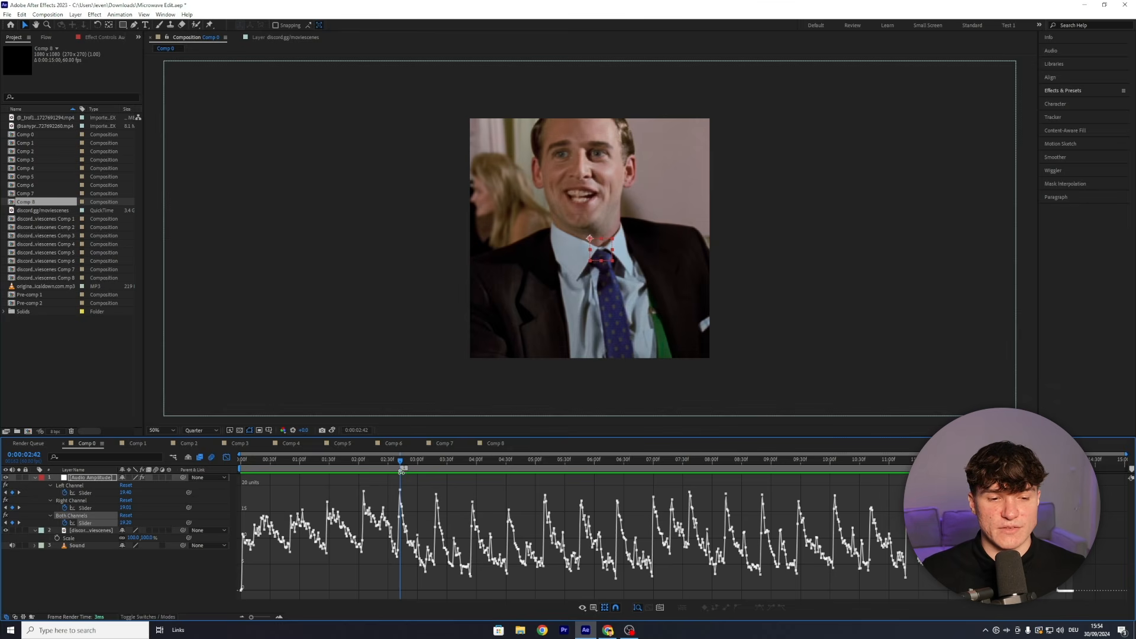
{"action": "left_click", "coordinate": [436, 460]}
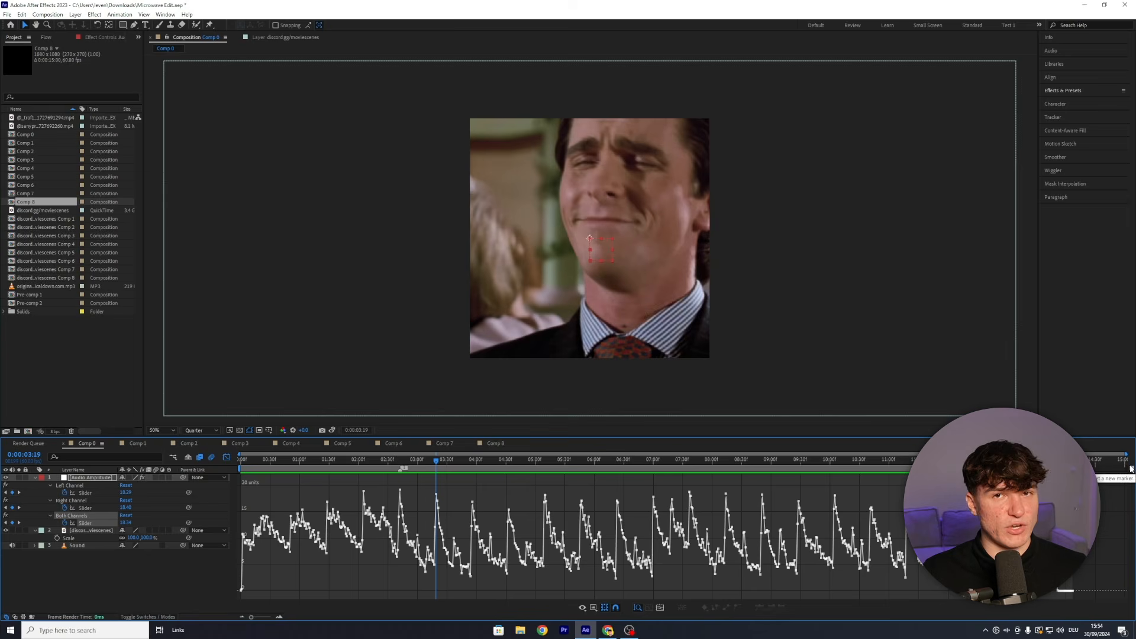
{"action": "left_click", "coordinate": [1132, 470]}
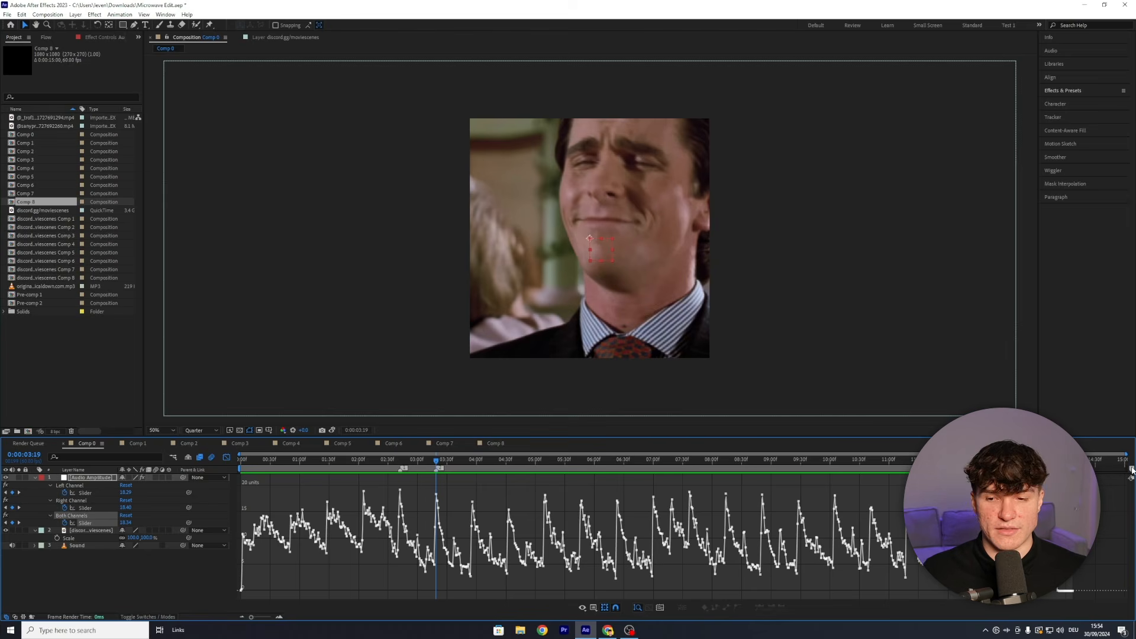
{"action": "left_click", "coordinate": [473, 461]}
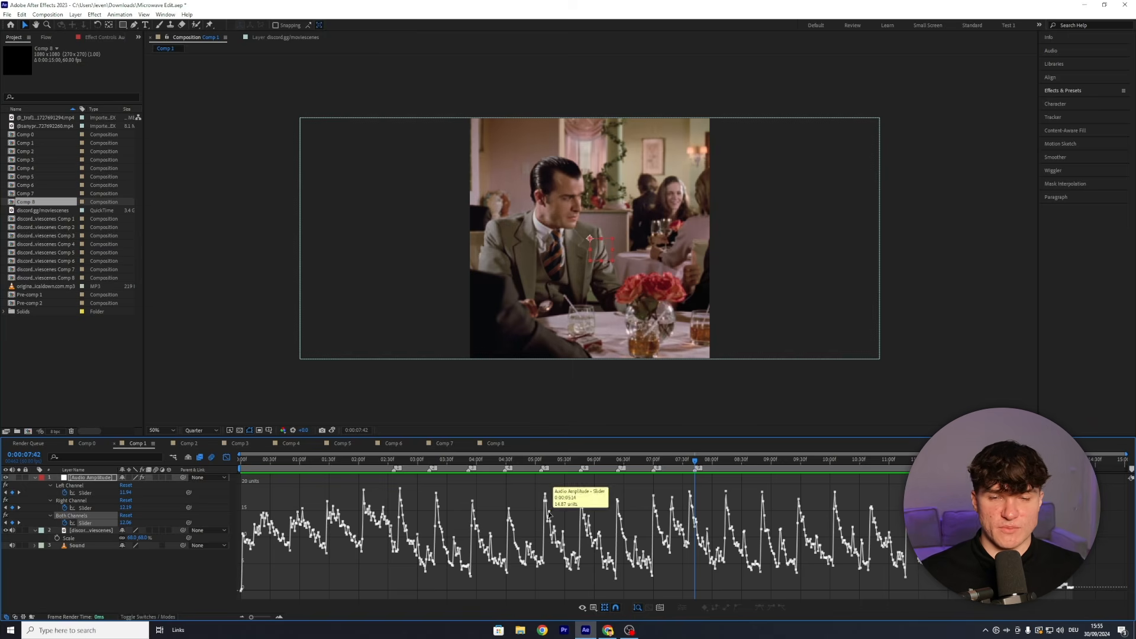
- Close the Graph Editor and delete the Audio Amplitude layer from the timeline
{"action": "left_click", "coordinate": [226, 457]}
{"action": "left_click", "coordinate": [309, 480]}
{"action": "key", "text": "Delete"}
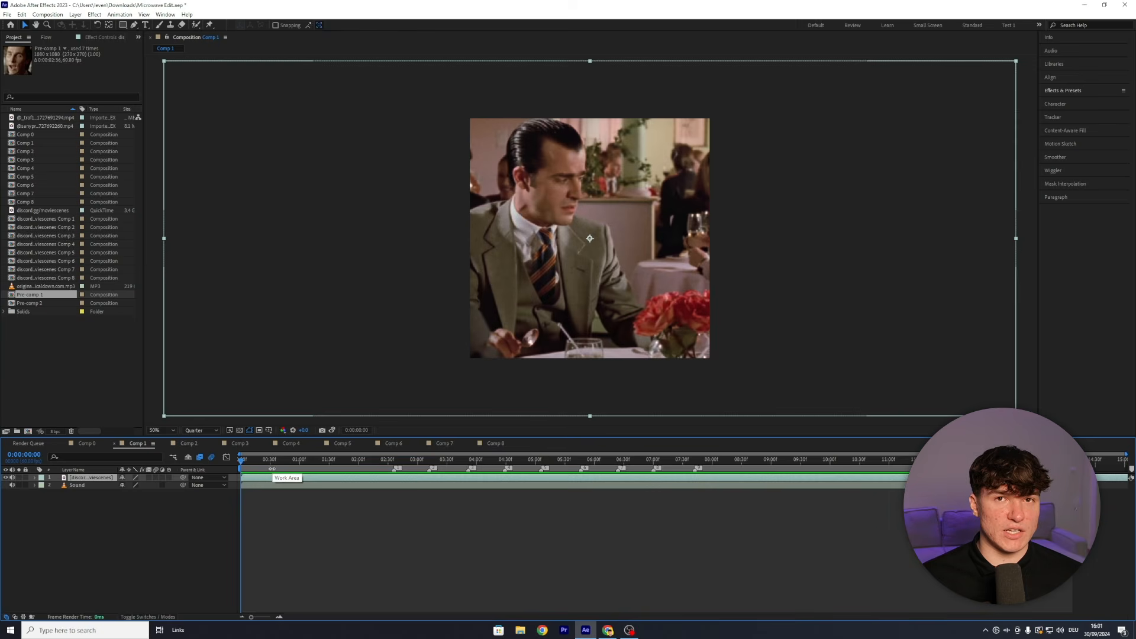
- Open the movie footage layer in the Layer viewer, find an opening scene and set the In point to 0:39:51:04
{"action": "double_click", "coordinate": [323, 478]}
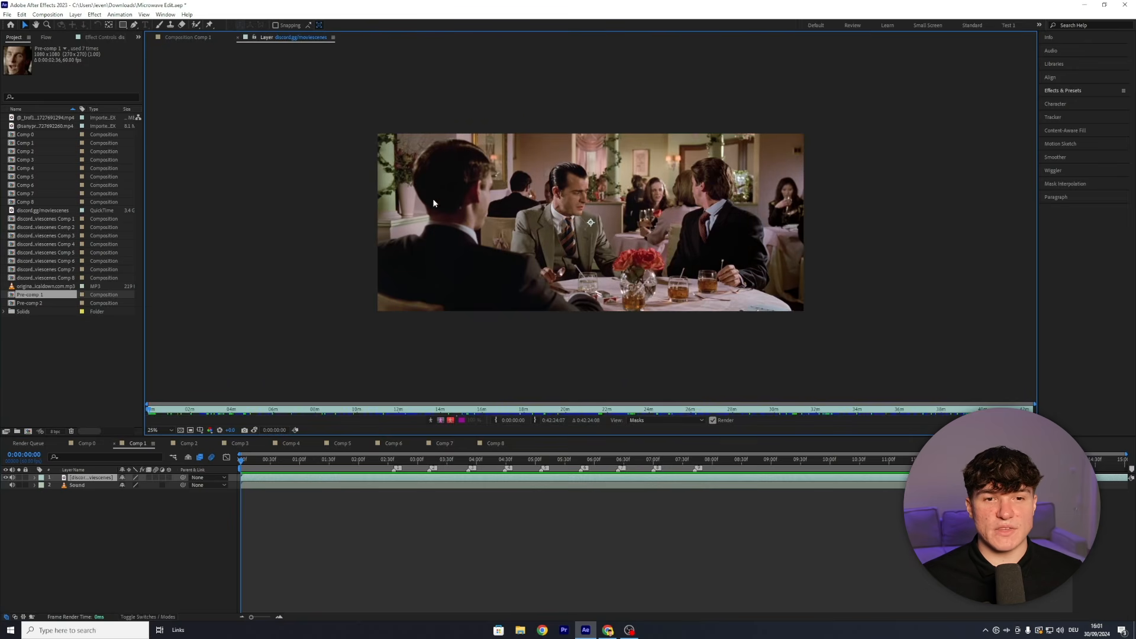
{"action": "left_click", "coordinate": [150, 412]}
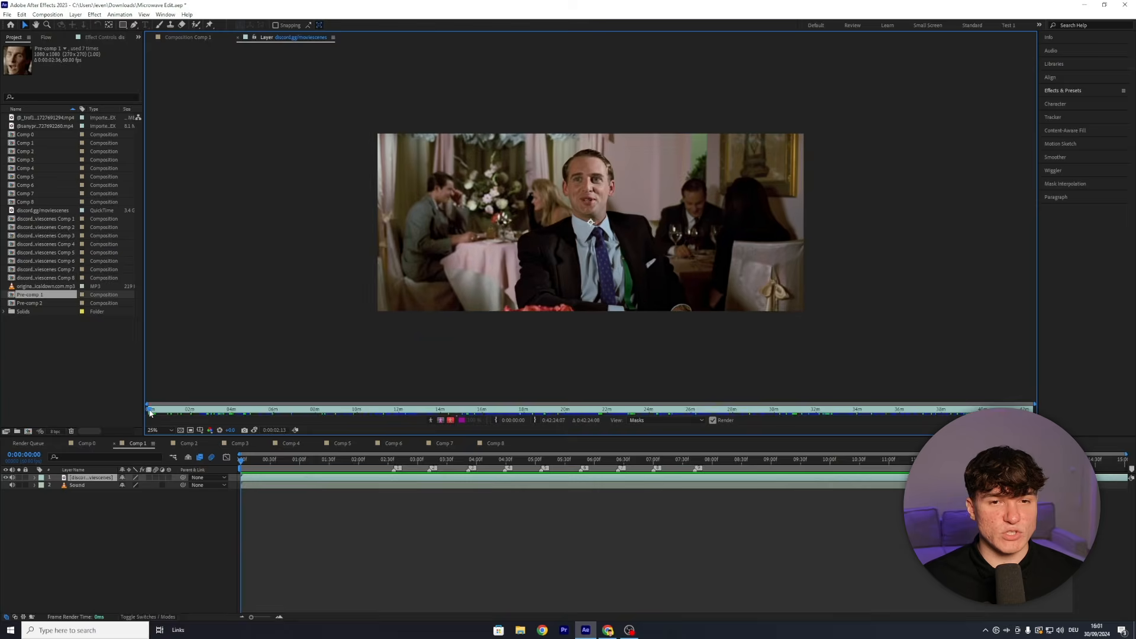
{"action": "left_click", "coordinate": [149, 410]}
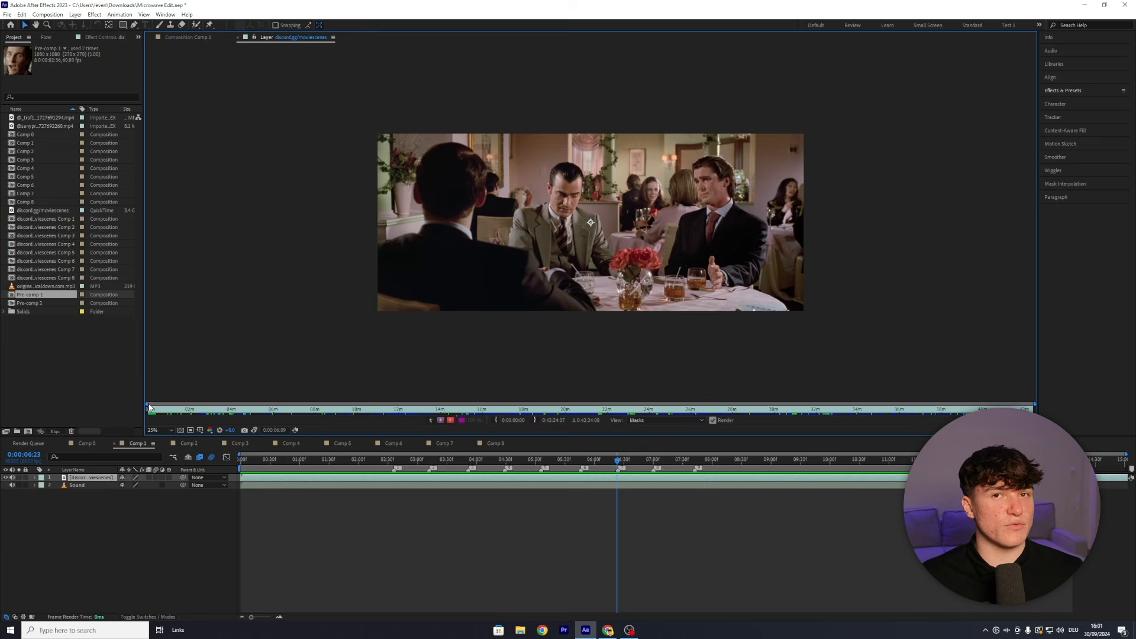
{"action": "left_click", "coordinate": [150, 408]}
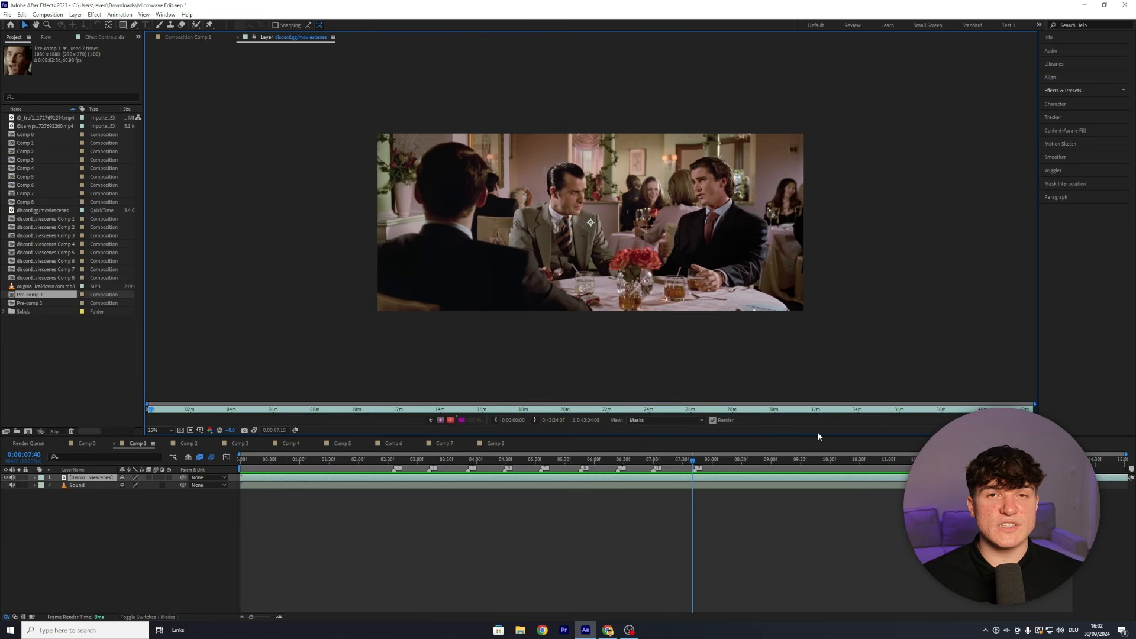
{"action": "left_click", "coordinate": [979, 410]}
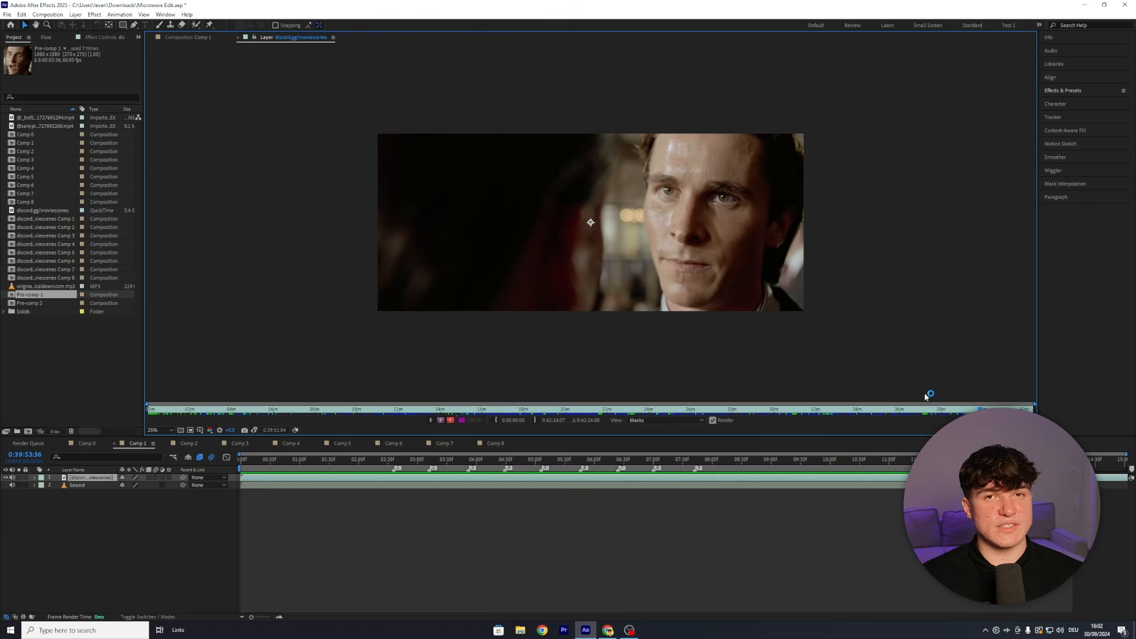
{"action": "left_click", "coordinate": [498, 421]}
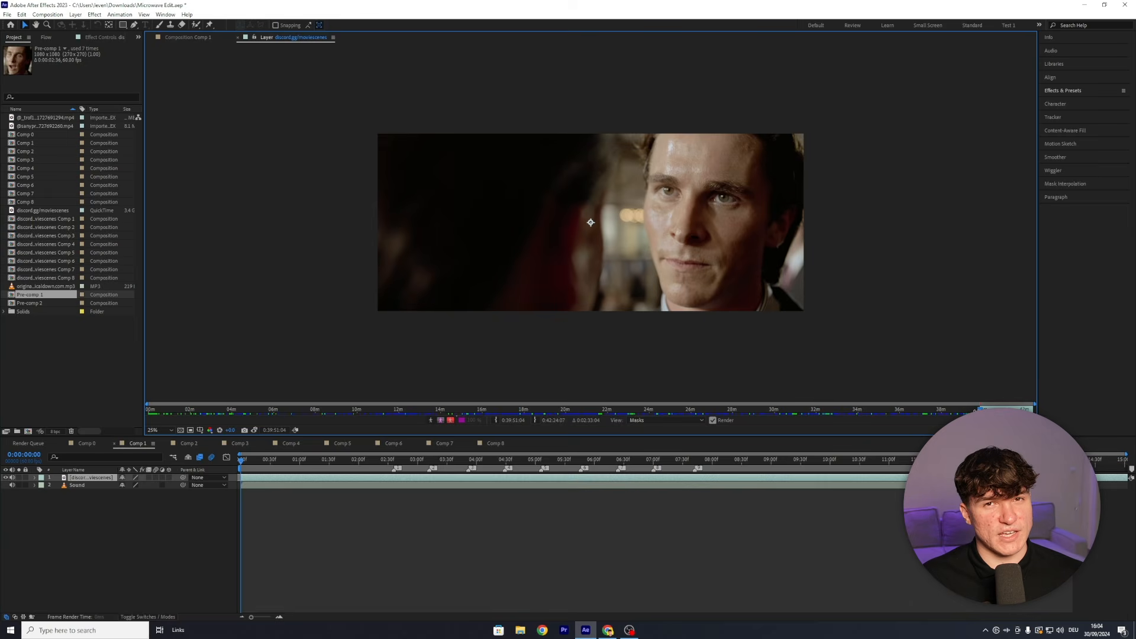
- Split the footage layer at the first marker, 0:00:02:36, and set the second clip's In point to 0:12:20:01
{"action": "left_click_drag", "start_coordinate": [241, 460], "coordinate": [393, 453]}
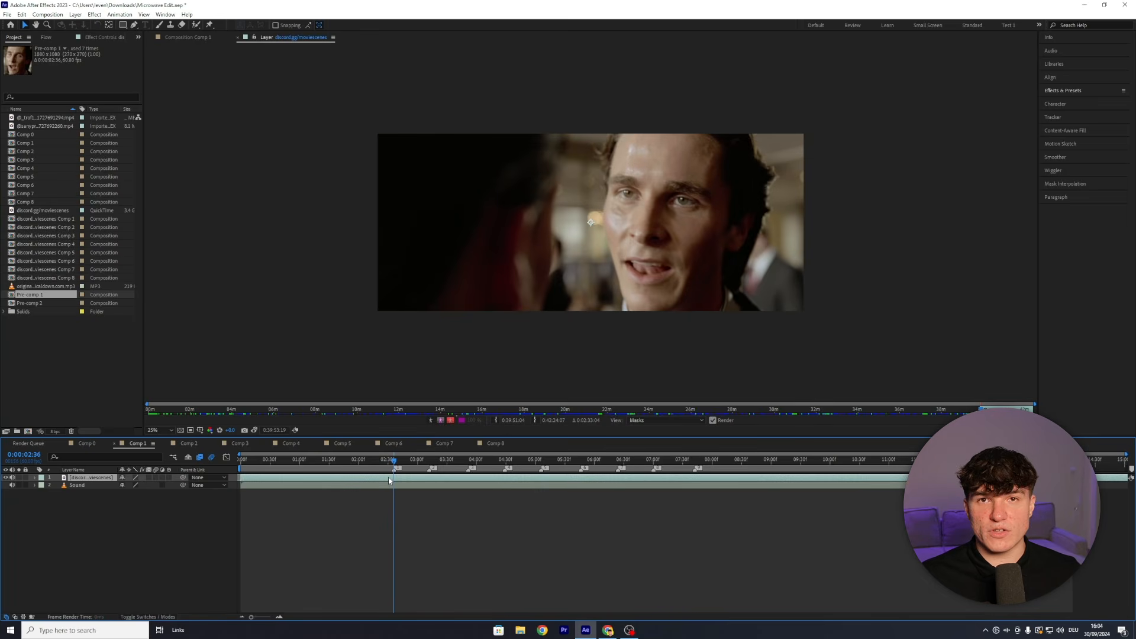
{"action": "key", "text": "ctrl+shift+d"}
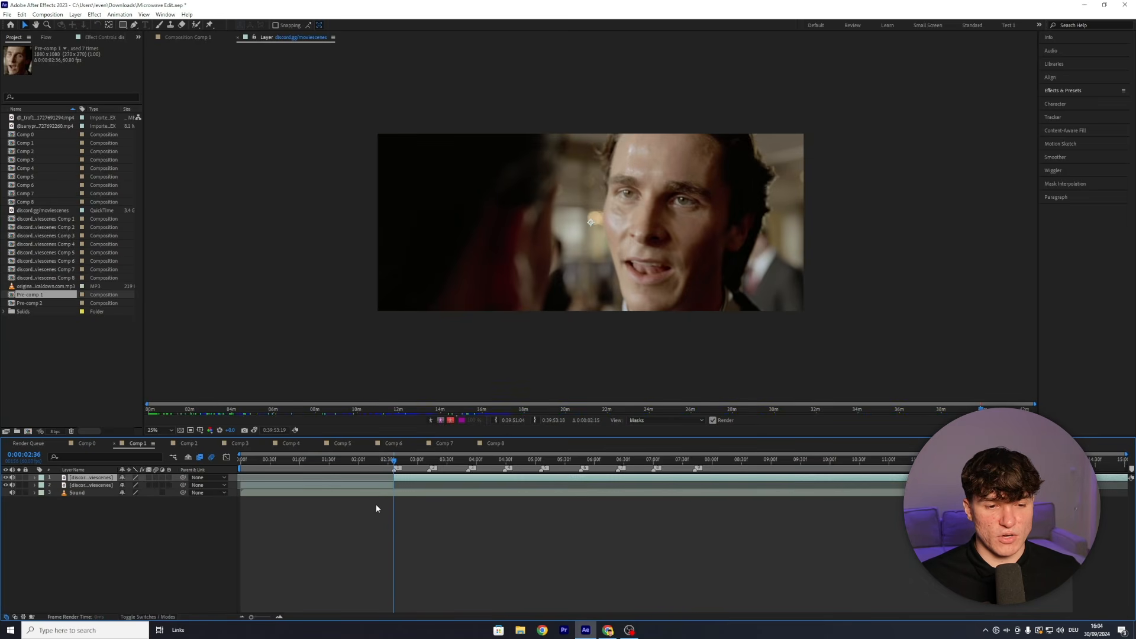
{"action": "double_click", "coordinate": [408, 479]}
{"action": "left_click_drag", "start_coordinate": [981, 409], "coordinate": [403, 417]}
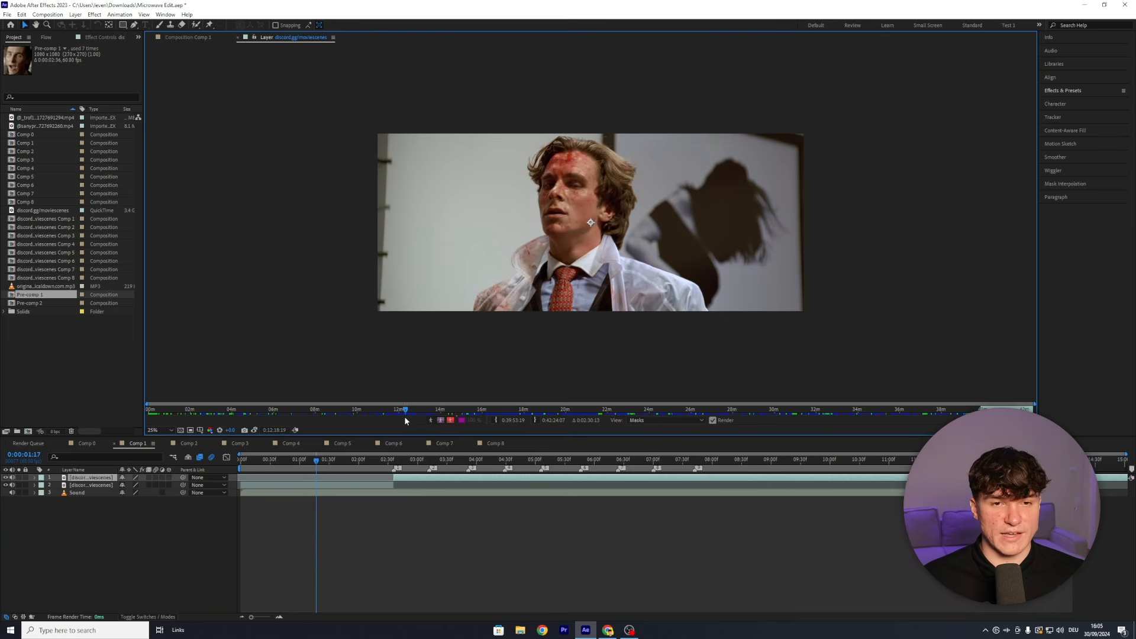
{"action": "left_click", "coordinate": [496, 420]}
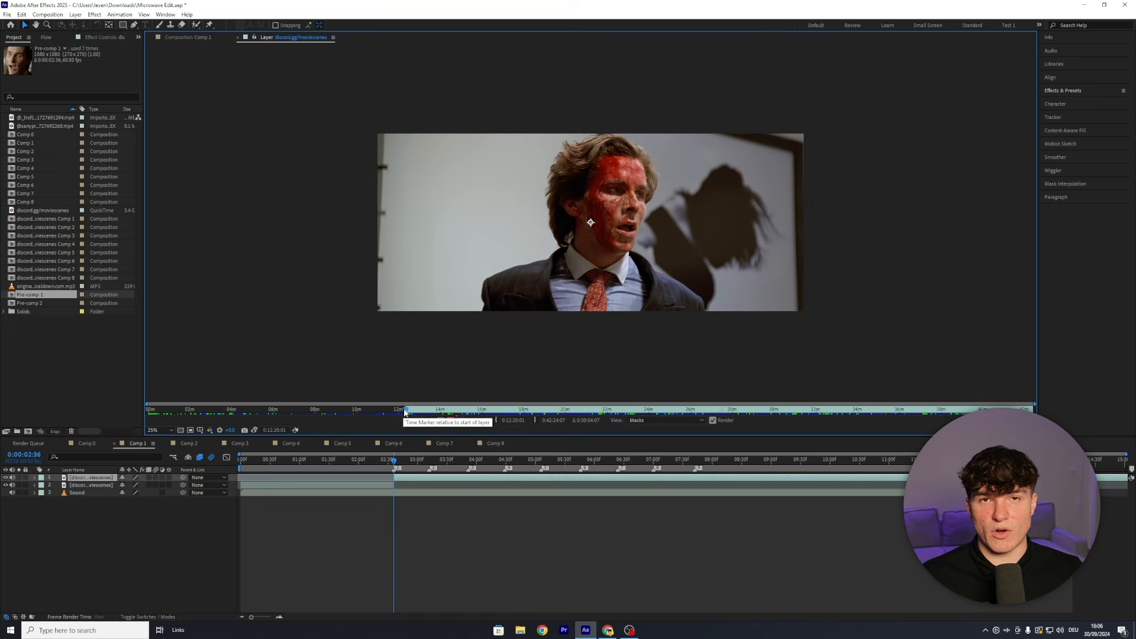
- Split the second clip at the next marker, 0:00:03:12, and open the new clip to scrub for another scene
{"action": "left_click_drag", "start_coordinate": [396, 462], "coordinate": [428, 464]}
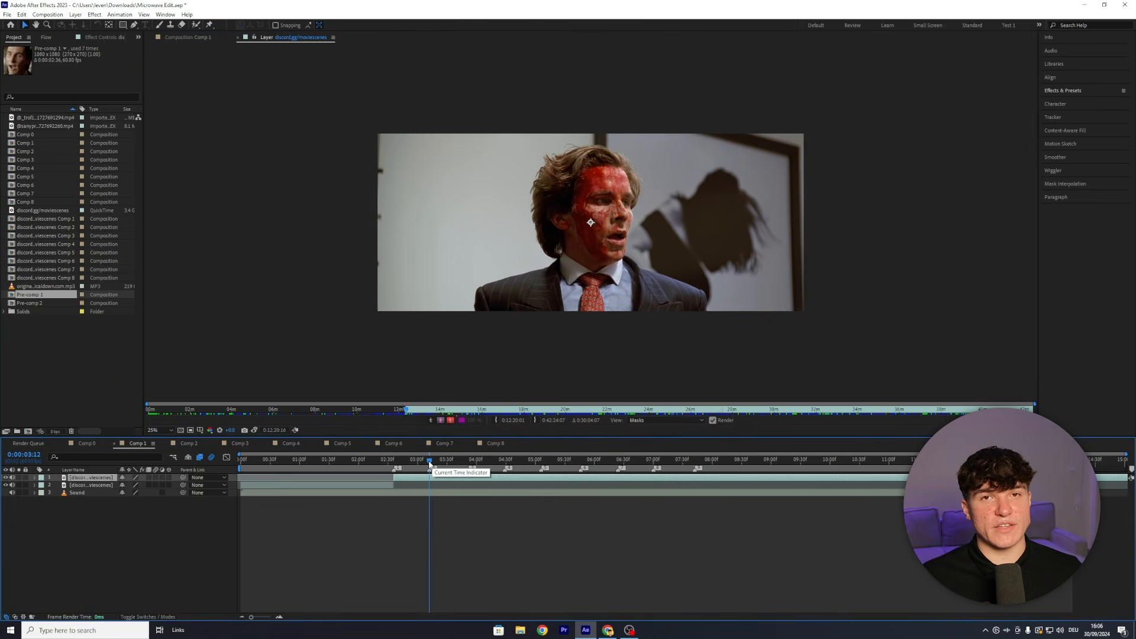
{"action": "key", "text": "ctrl+shift+d"}
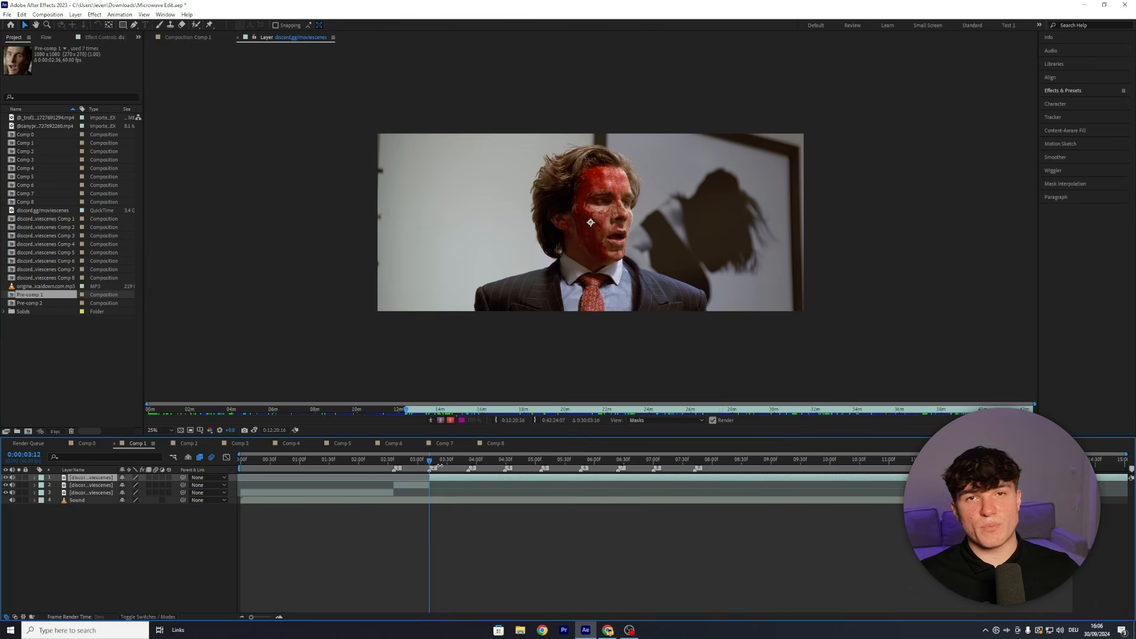
{"action": "double_click", "coordinate": [445, 479]}
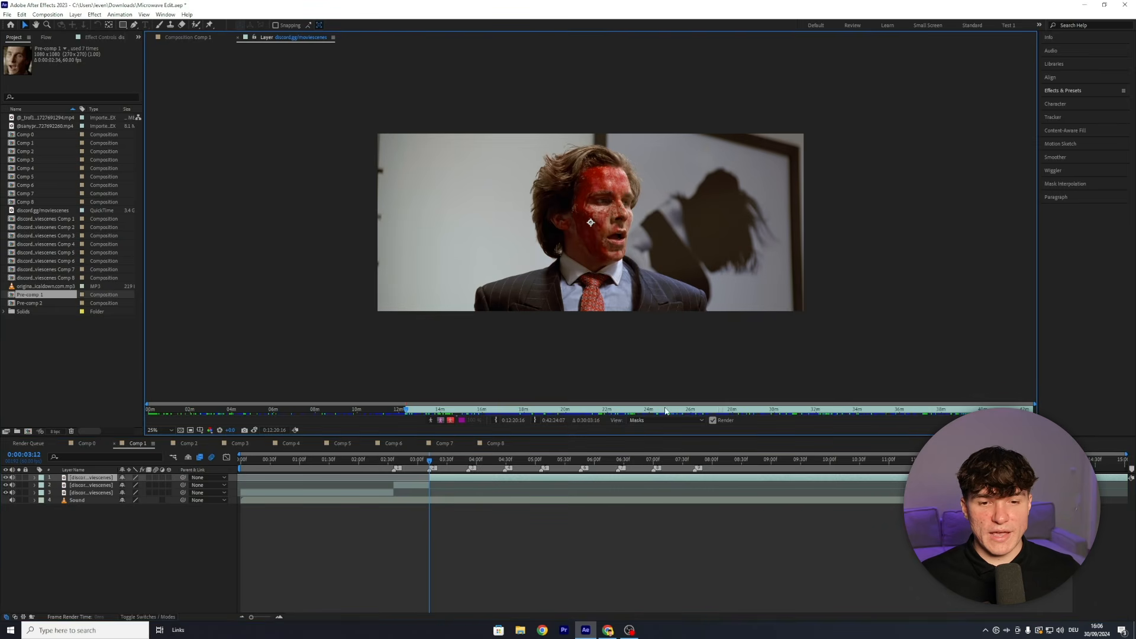
{"action": "left_click_drag", "start_coordinate": [665, 410], "coordinate": [530, 425]}
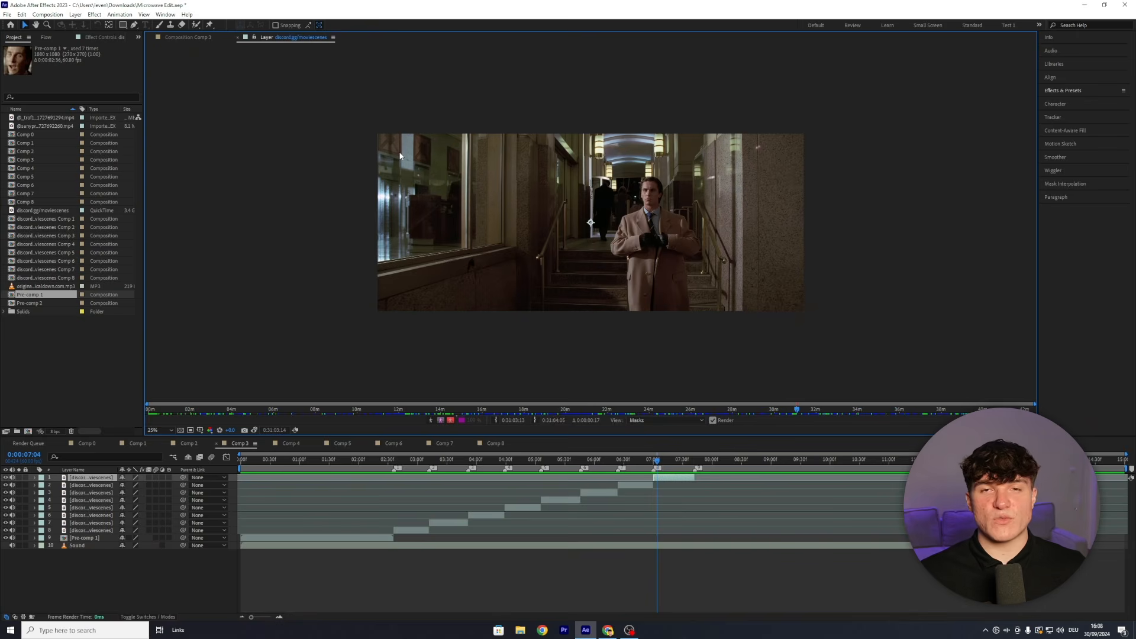
- Return to the Comp 3 view and set the last clip's horizontal position to 58 so the man is centred
{"action": "left_click", "coordinate": [239, 39]}
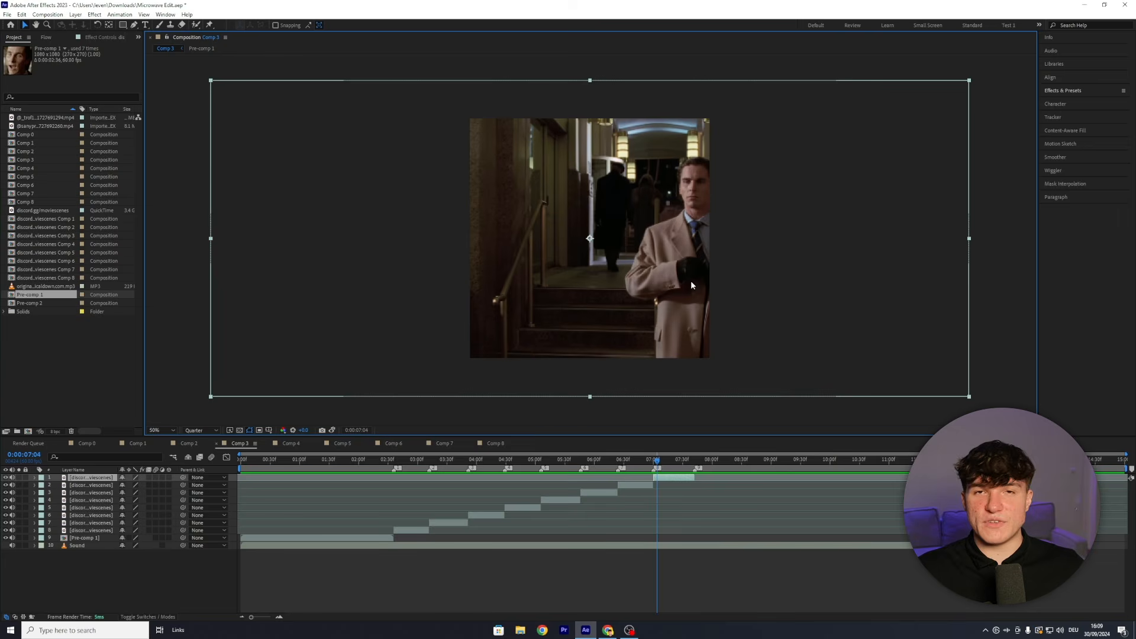
{"action": "left_click", "coordinate": [671, 477]}
{"action": "key", "text": "p"}
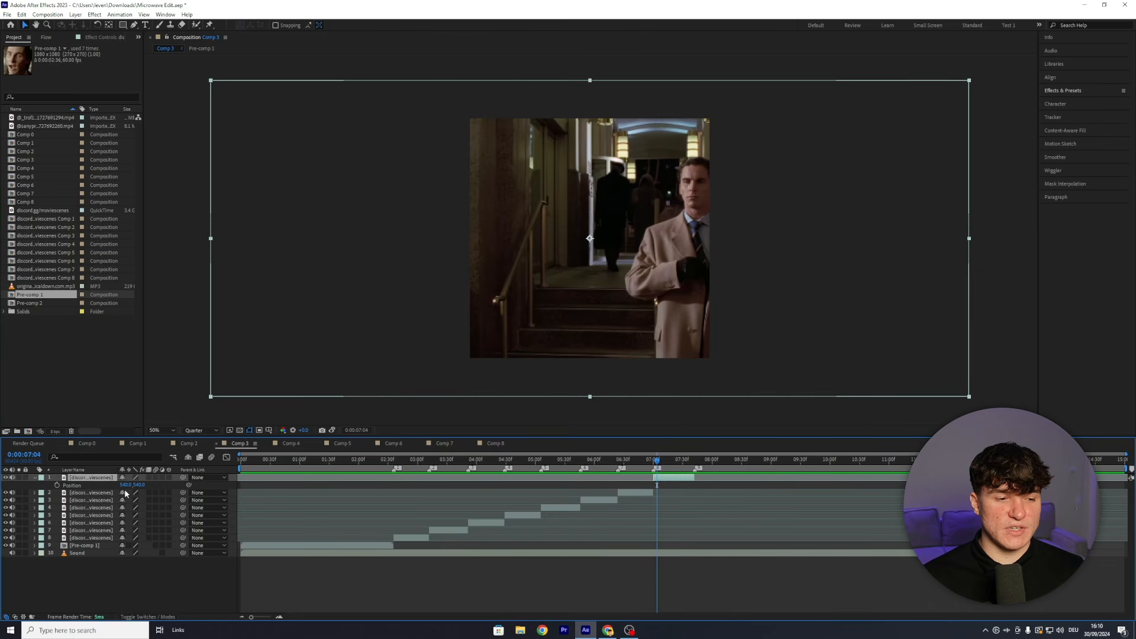
{"action": "left_click_drag", "start_coordinate": [126, 484], "coordinate": [0, 485]}
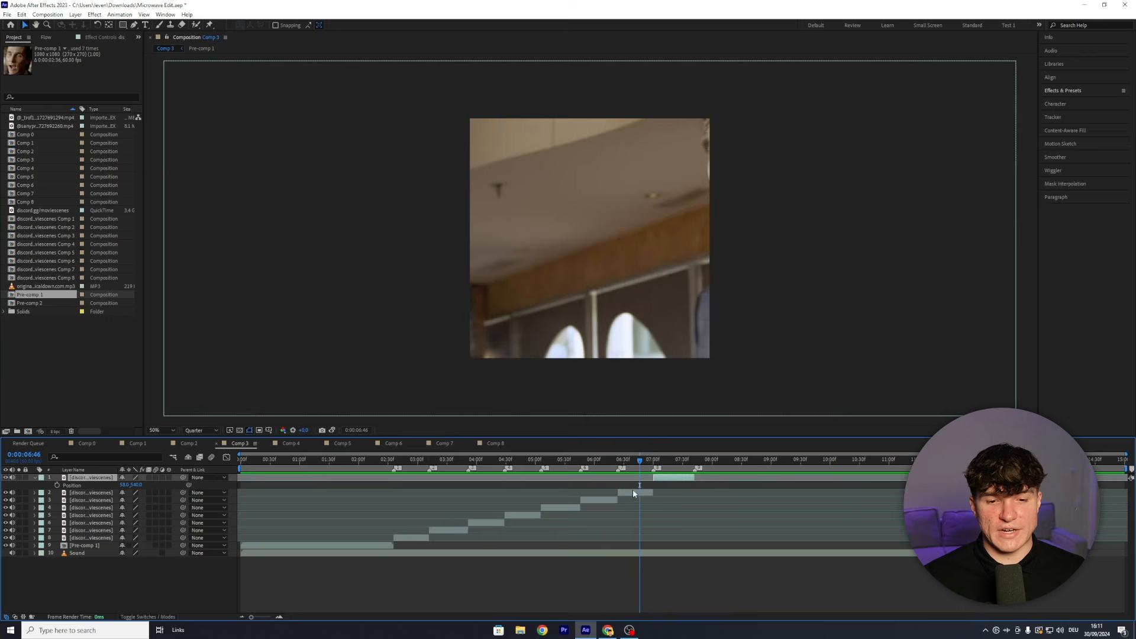
- Set the horizontal position of the second-to-last clip in Comp 3 to -350 so the man comes into frame
{"action": "left_click", "coordinate": [634, 492]}
{"action": "key", "text": "p"}
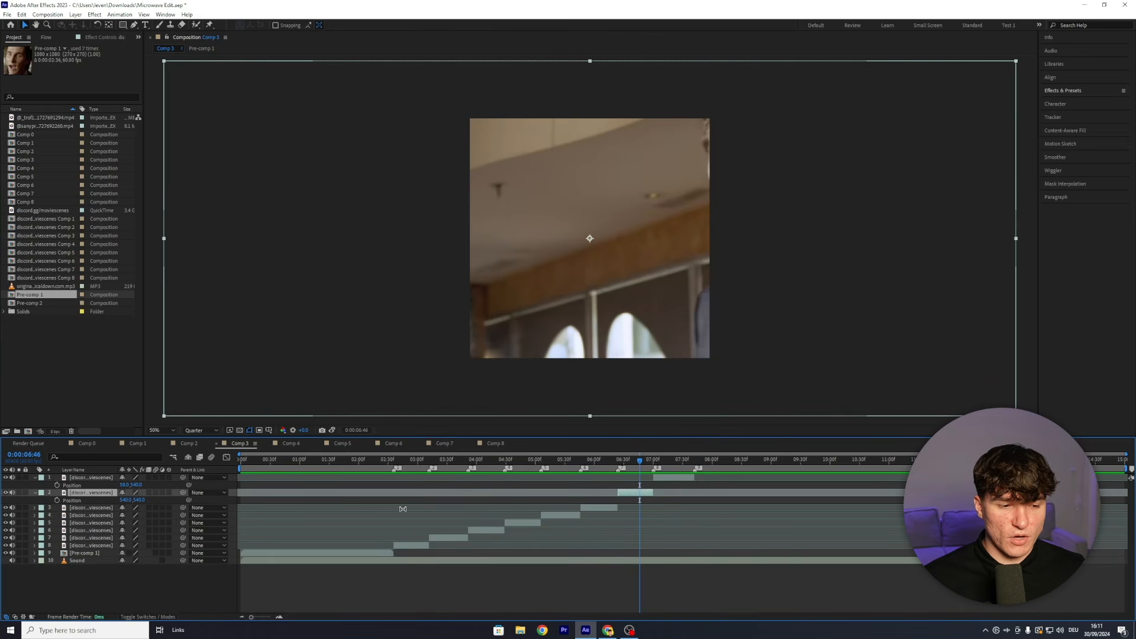
{"action": "left_click_drag", "start_coordinate": [133, 500], "coordinate": [62, 500]}
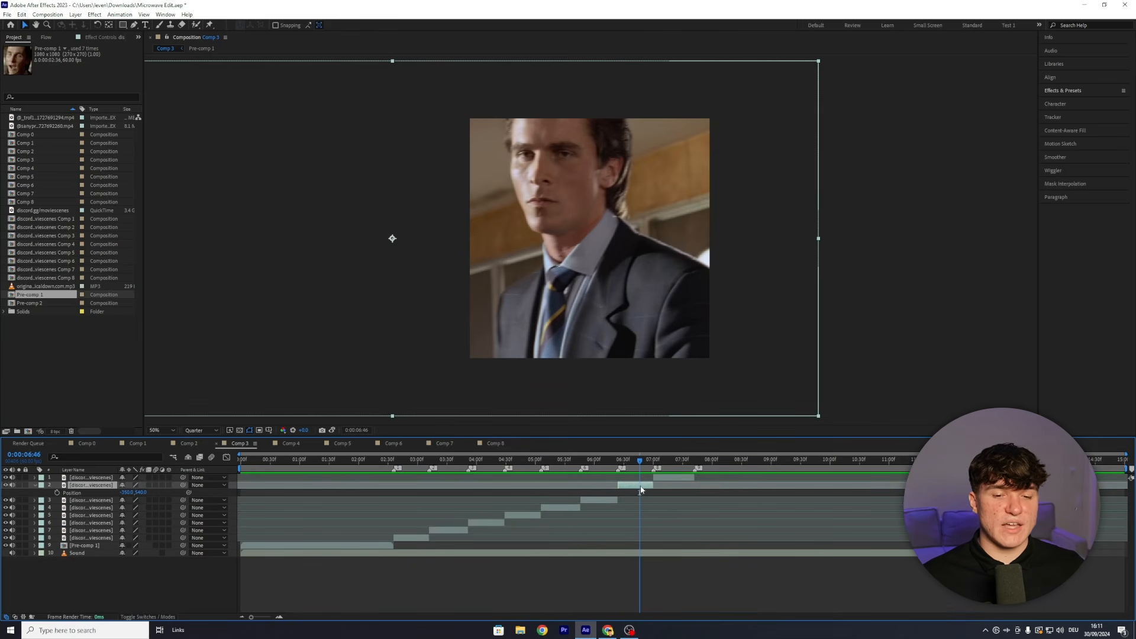
- Scale the same clip down to 68% and shift it horizontally to cover the black gap beside the man
{"action": "key", "text": "s"}
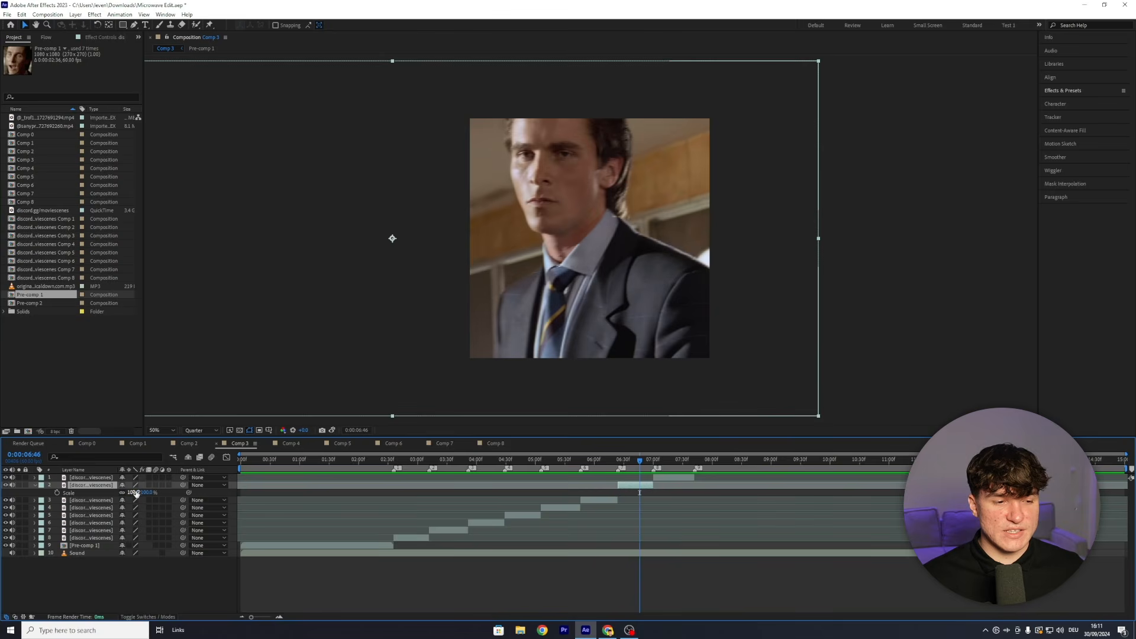
{"action": "left_click_drag", "start_coordinate": [133, 491], "coordinate": [122, 491]}
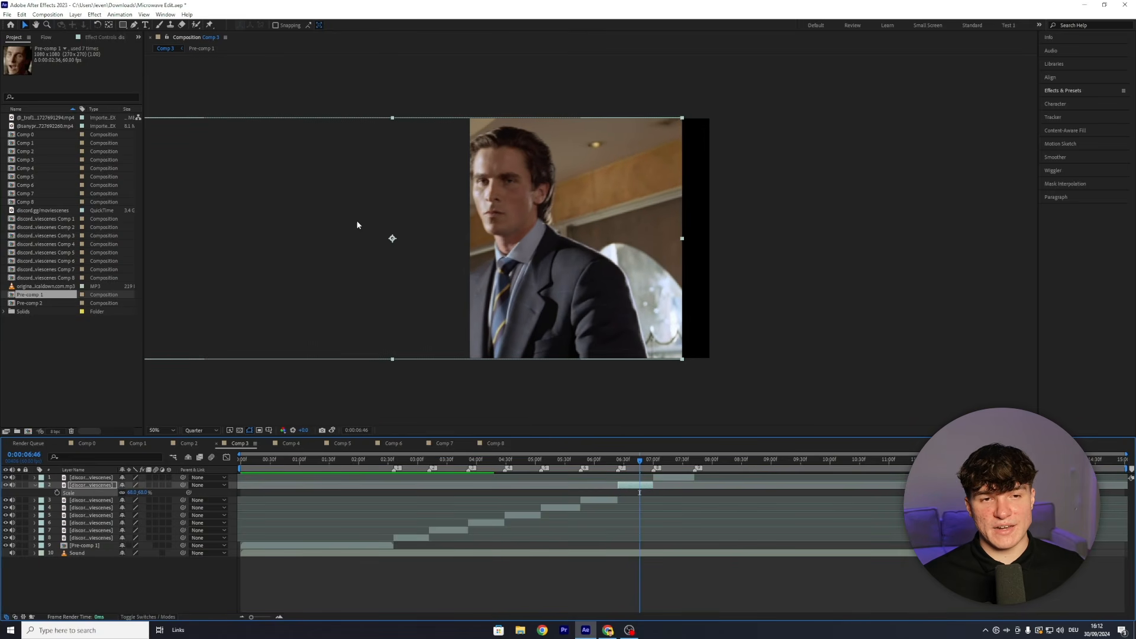
{"action": "key", "text": "p"}
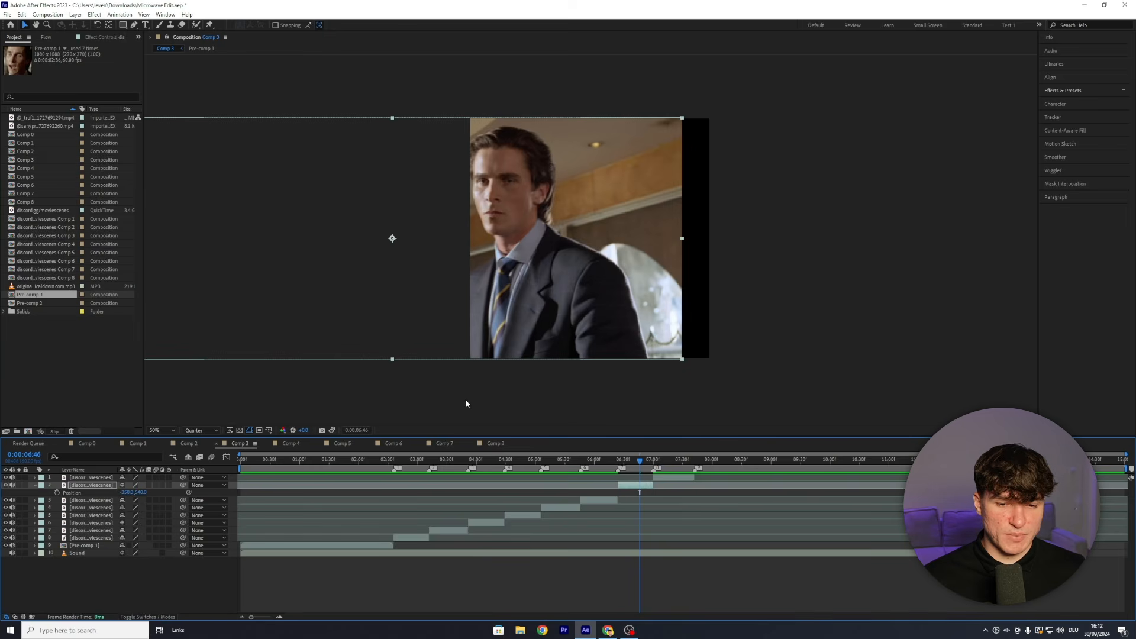
{"action": "left_click_drag", "start_coordinate": [126, 492], "coordinate": [157, 491]}
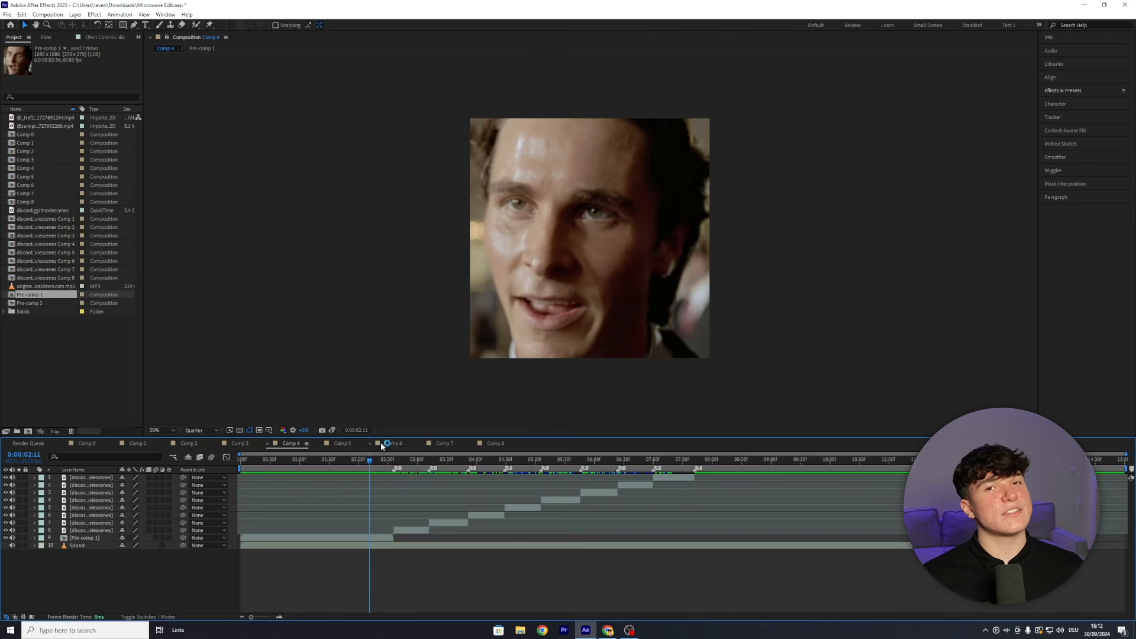
- In Comp 4, enable time remapping on the first clip after Pre-comp 1 and add a Time Remap keyframe at its start, 0:00:02:36
{"action": "left_click_drag", "start_coordinate": [371, 461], "coordinate": [584, 456]}
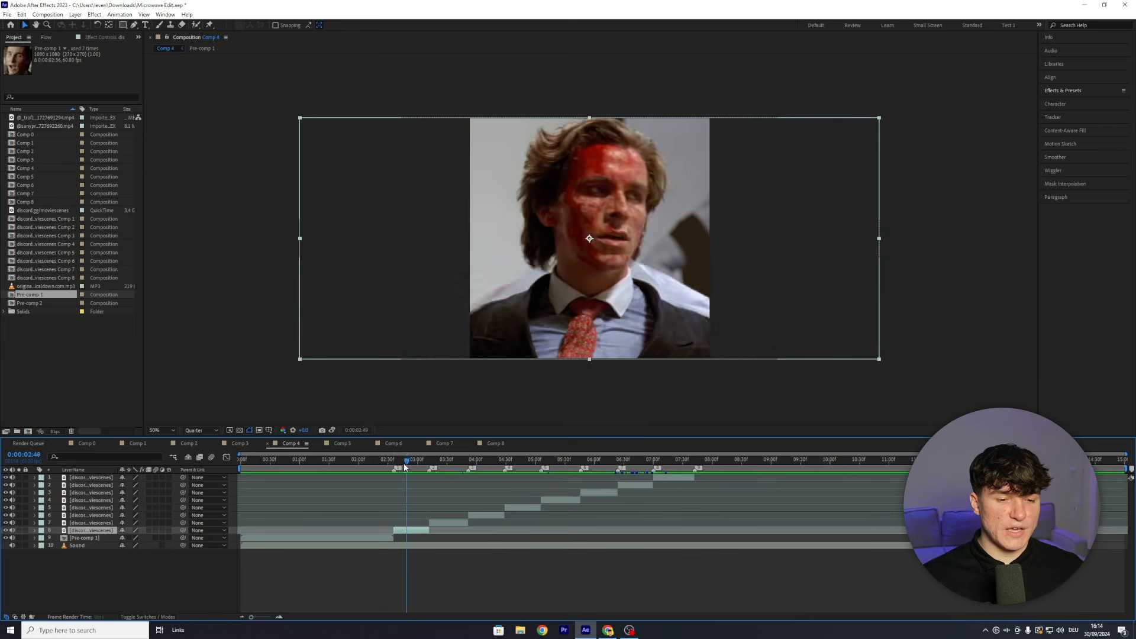
{"action": "right_click", "coordinate": [402, 502]}
{"action": "mouse_move", "coordinate": [452, 316]}
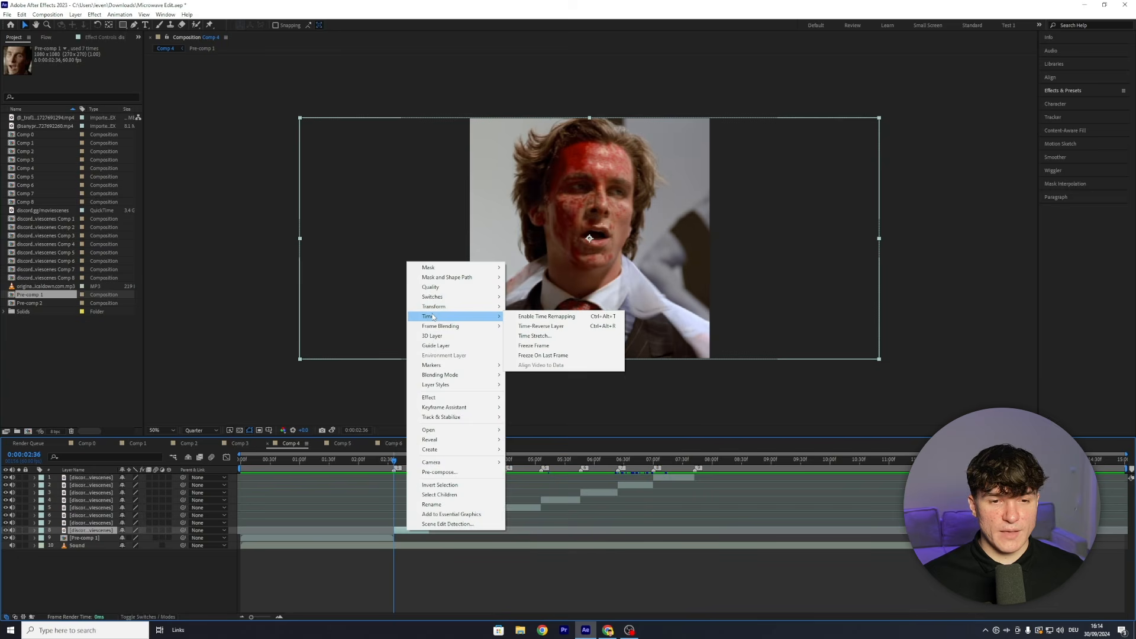
{"action": "left_click", "coordinate": [523, 318]}
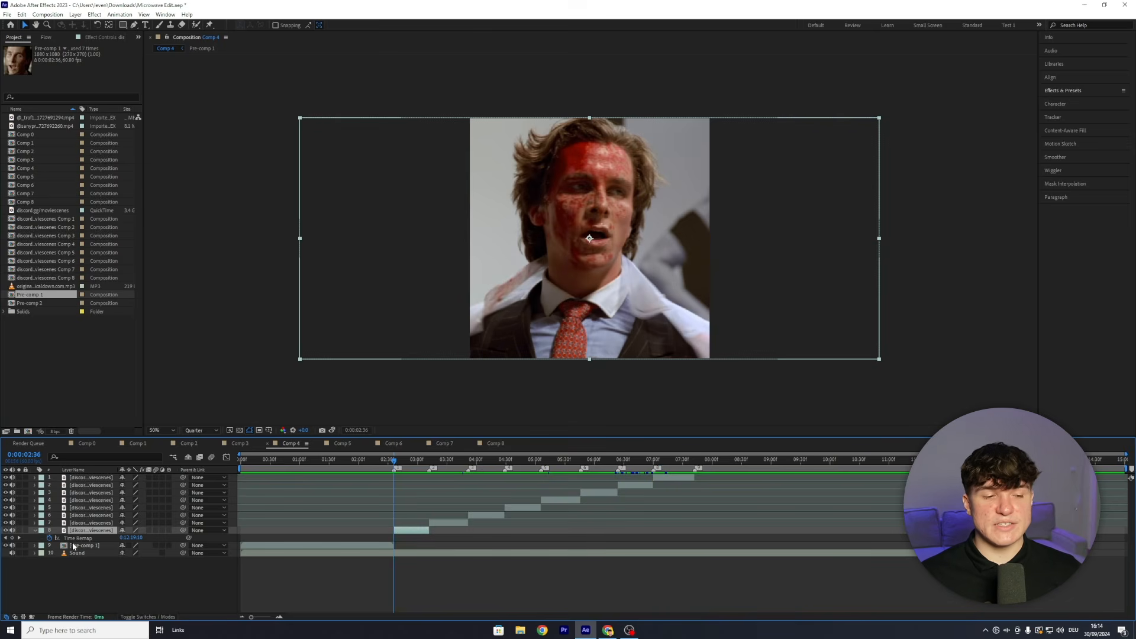
{"action": "left_click", "coordinate": [12, 538]}
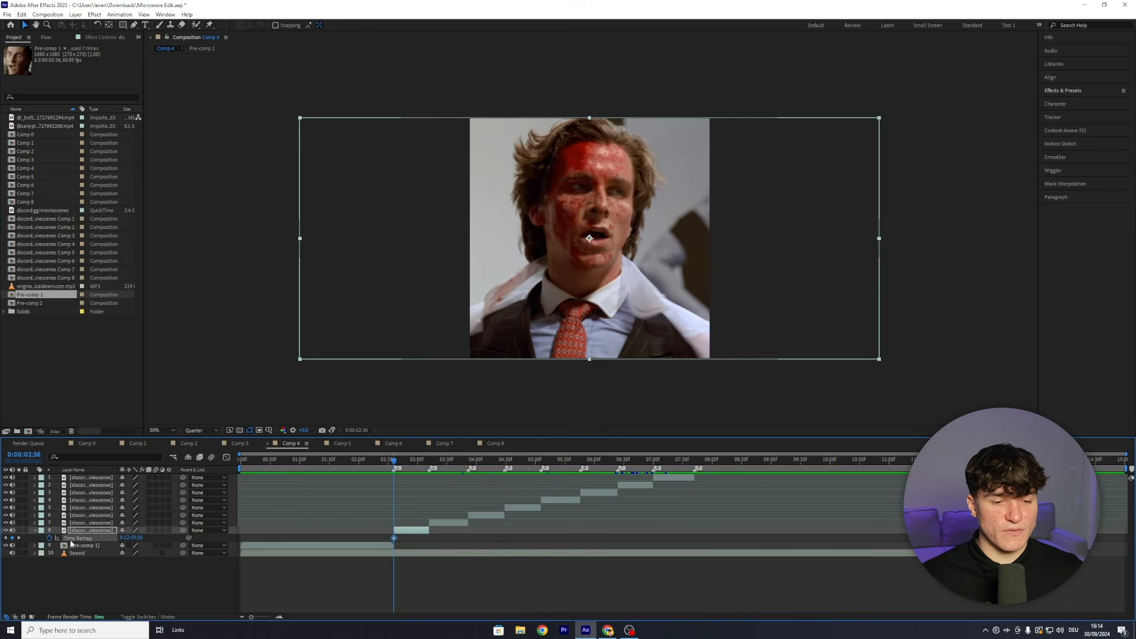
- Add a Time Remap keyframe at 0:00:02:53 and copy the clip's first keyframe to its end at 0:00:03:12
{"action": "left_click", "coordinate": [410, 468]}
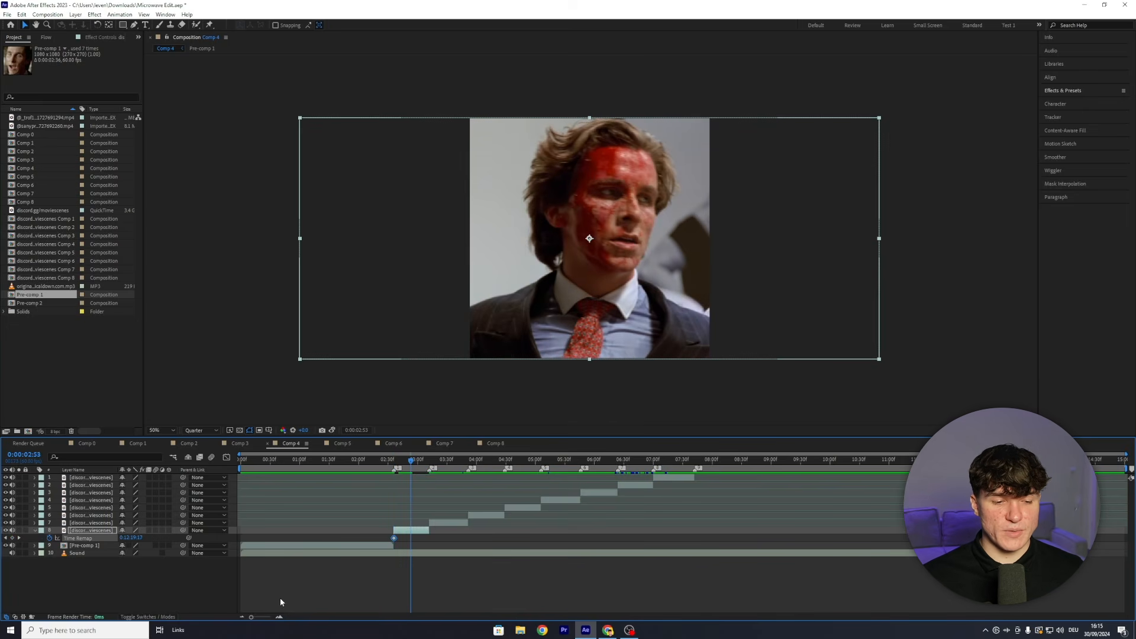
{"action": "left_click_drag", "start_coordinate": [250, 616], "coordinate": [265, 617]}
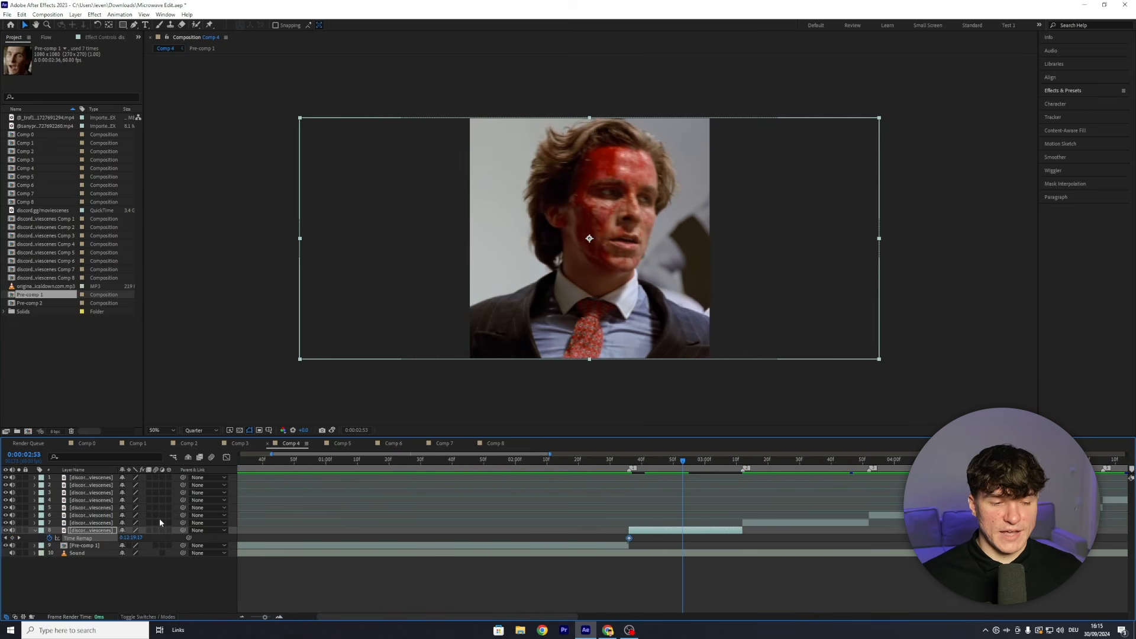
{"action": "left_click", "coordinate": [11, 538]}
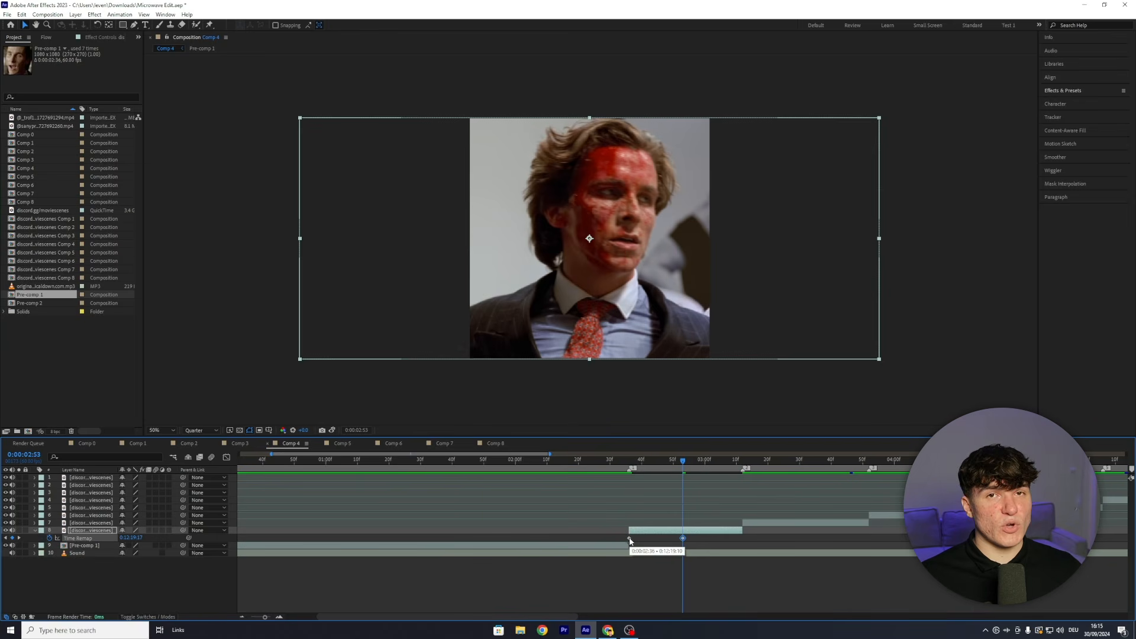
{"action": "left_click", "coordinate": [629, 538]}
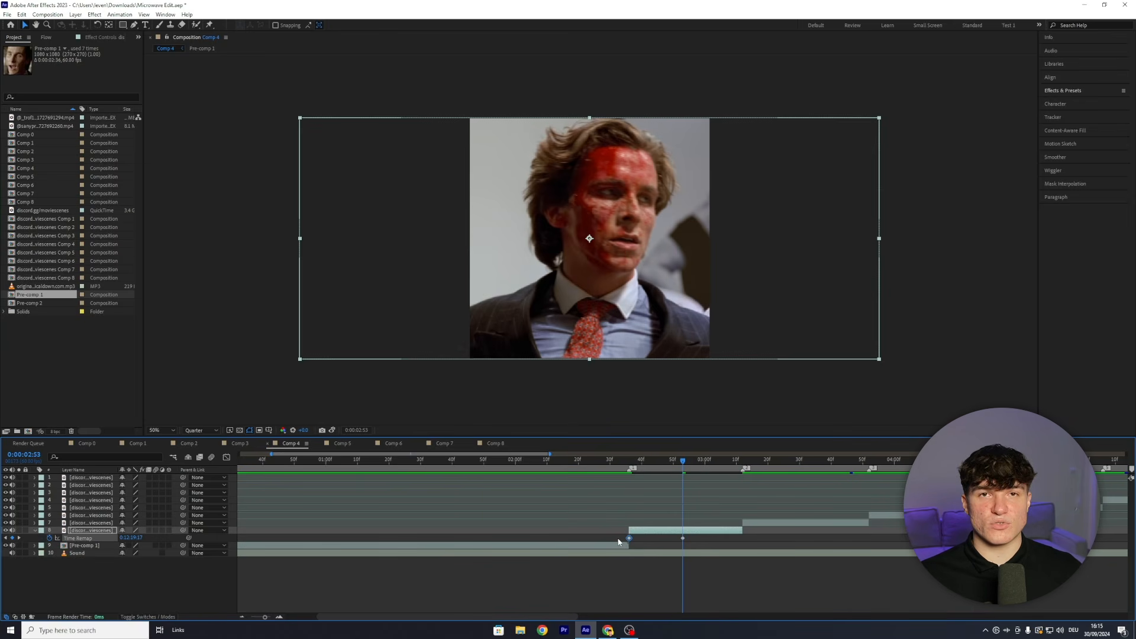
{"action": "left_click_drag", "start_coordinate": [682, 461], "coordinate": [741, 465]}
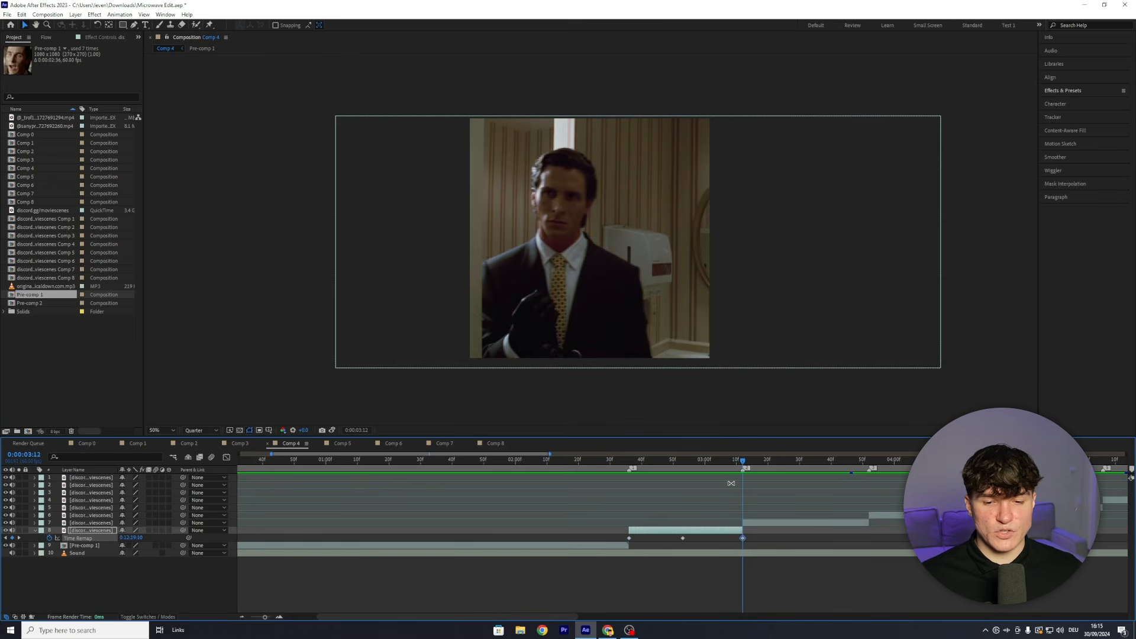
- Check the forward-and-back motion of the remapped clip and apply Easy Ease to its three Time Remap keyframes
{"action": "left_click", "coordinate": [630, 463]}
{"action": "left_click_drag", "start_coordinate": [630, 463], "coordinate": [728, 463]}
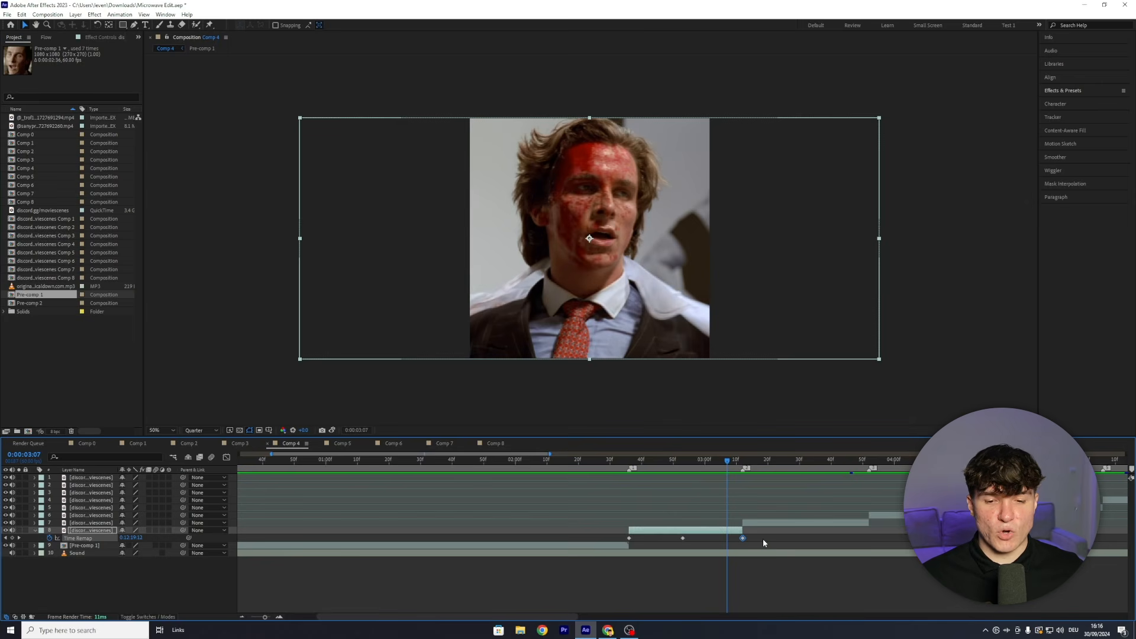
{"action": "left_click_drag", "start_coordinate": [763, 539], "coordinate": [622, 539]}
{"action": "right_click", "coordinate": [629, 538]}
{"action": "mouse_move", "coordinate": [636, 536]}
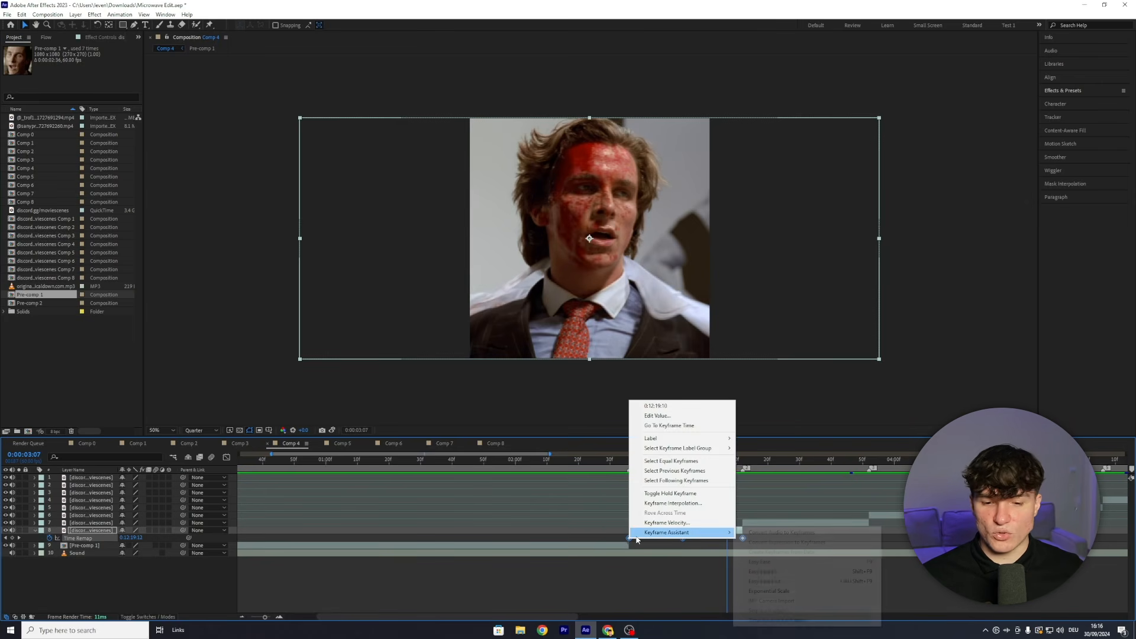
{"action": "left_click", "coordinate": [763, 562]}
- Steepen the Time Remap curve in the graph editor by pulling the first and last keyframe handles almost vertical, then return to the layer bars
{"action": "left_click", "coordinate": [226, 457]}
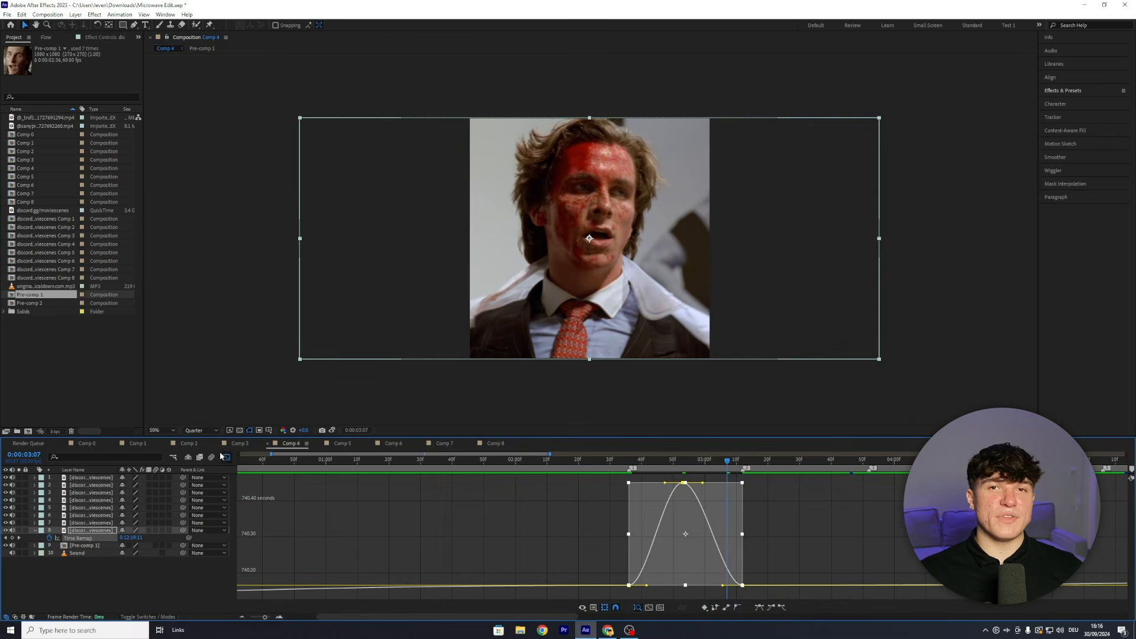
{"action": "left_click", "coordinate": [675, 499]}
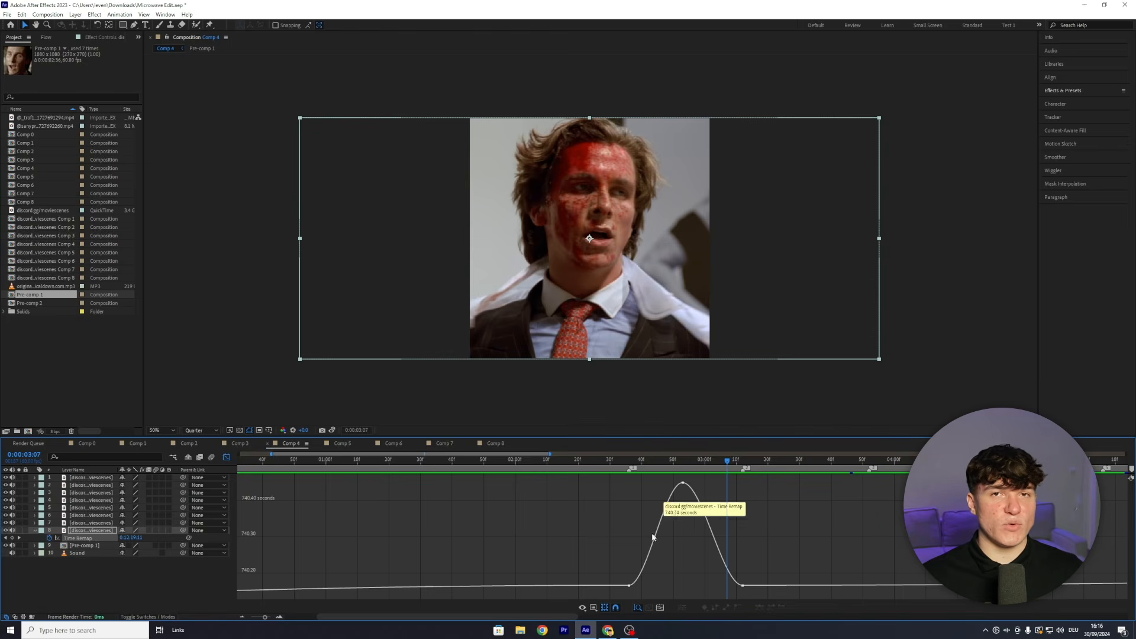
{"action": "left_click", "coordinate": [629, 585]}
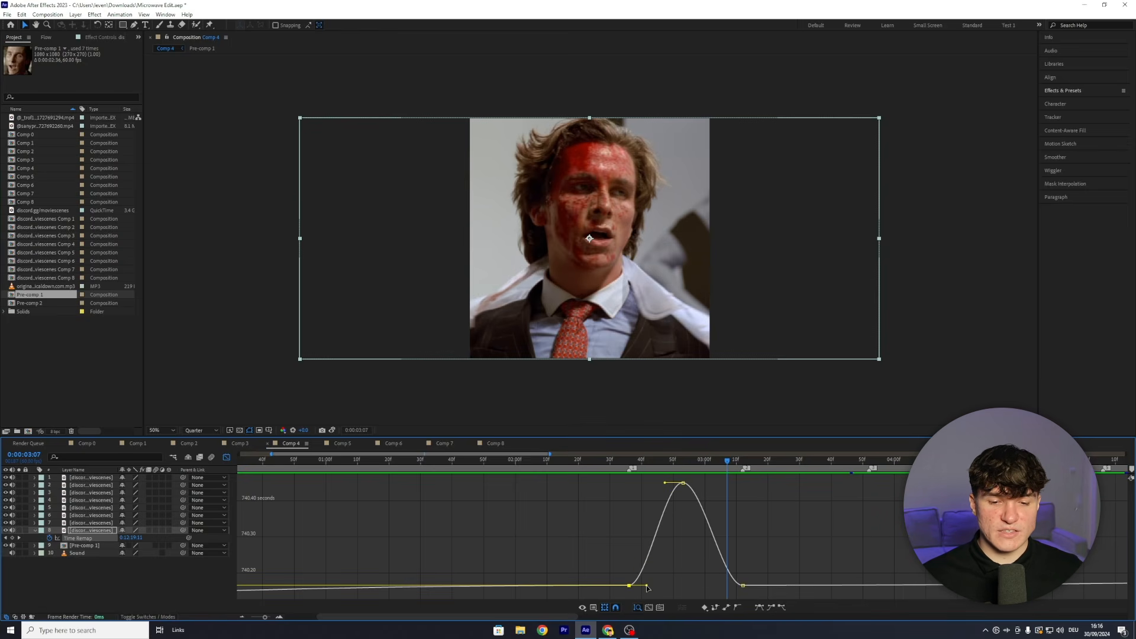
{"action": "left_click_drag", "start_coordinate": [646, 587], "coordinate": [631, 504]}
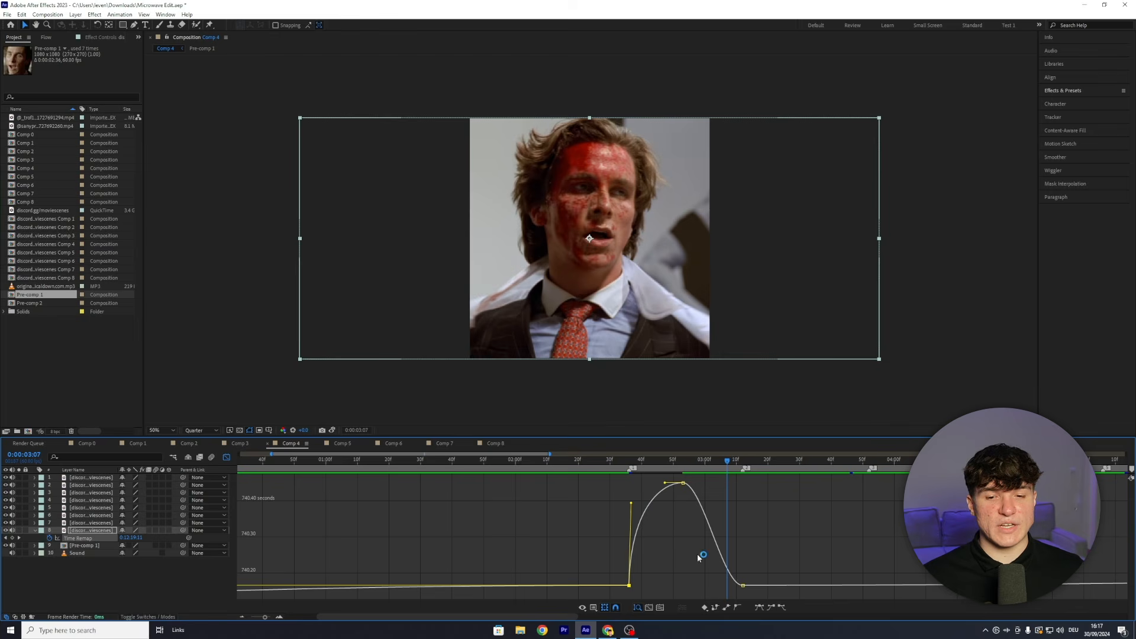
{"action": "left_click", "coordinate": [743, 586]}
{"action": "left_click_drag", "start_coordinate": [723, 585], "coordinate": [734, 504]}
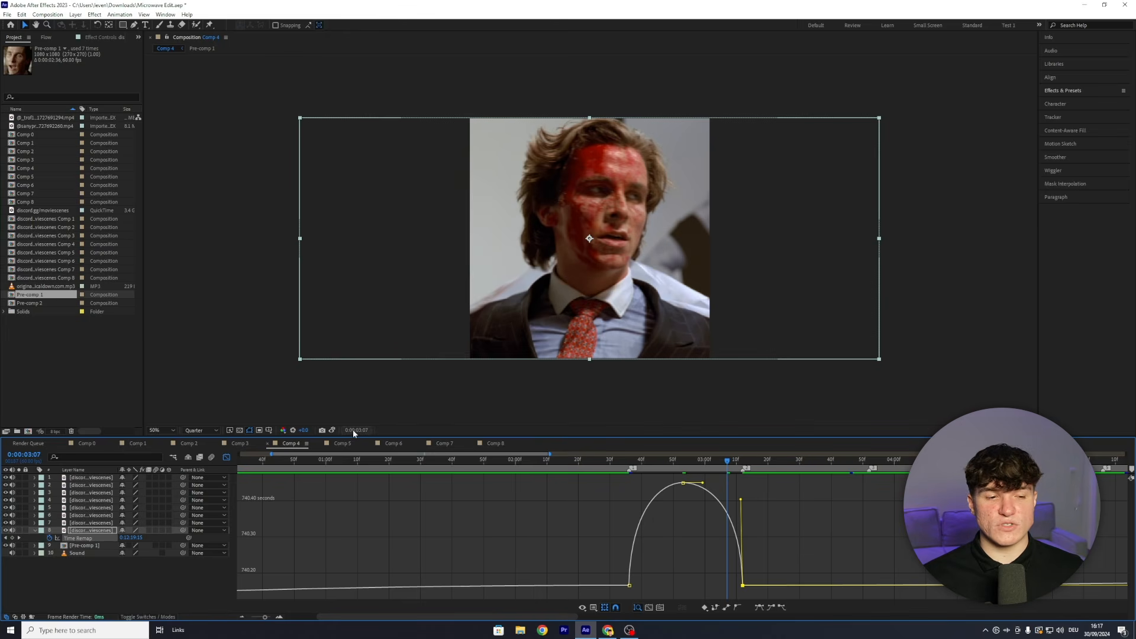
{"action": "left_click", "coordinate": [226, 459]}
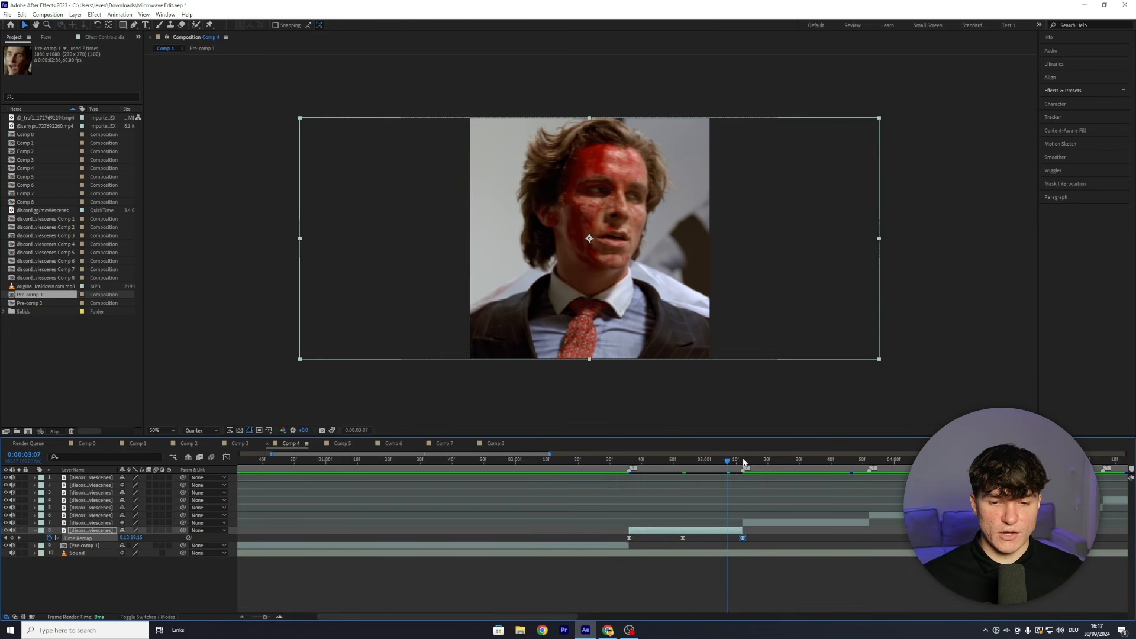
- Enable time remapping on the next clip and add a Time Remap keyframe at its start, 0:00:03:12
{"action": "left_click", "coordinate": [744, 461]}
{"action": "right_click", "coordinate": [761, 522]}
{"action": "mouse_move", "coordinate": [828, 309]}
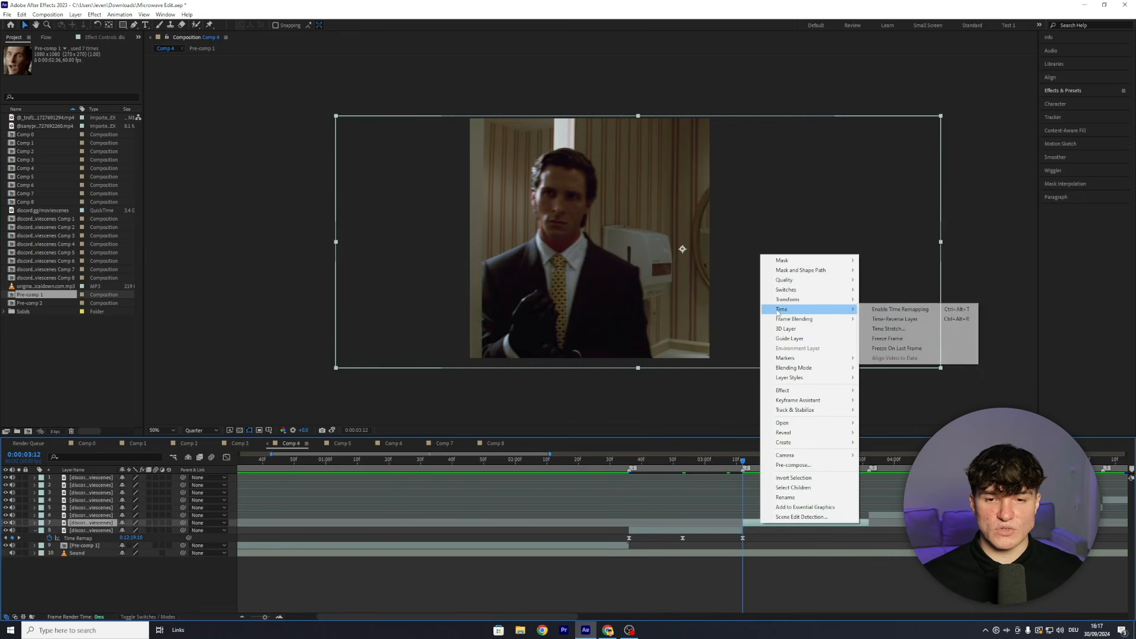
{"action": "left_click", "coordinate": [877, 310]}
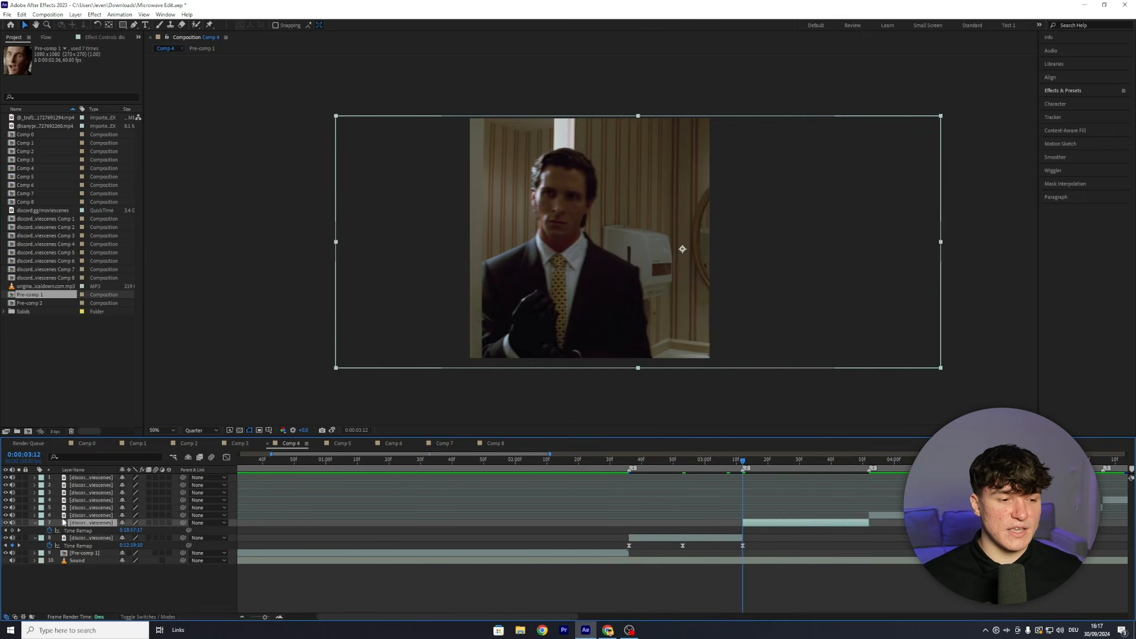
{"action": "left_click", "coordinate": [12, 531]}
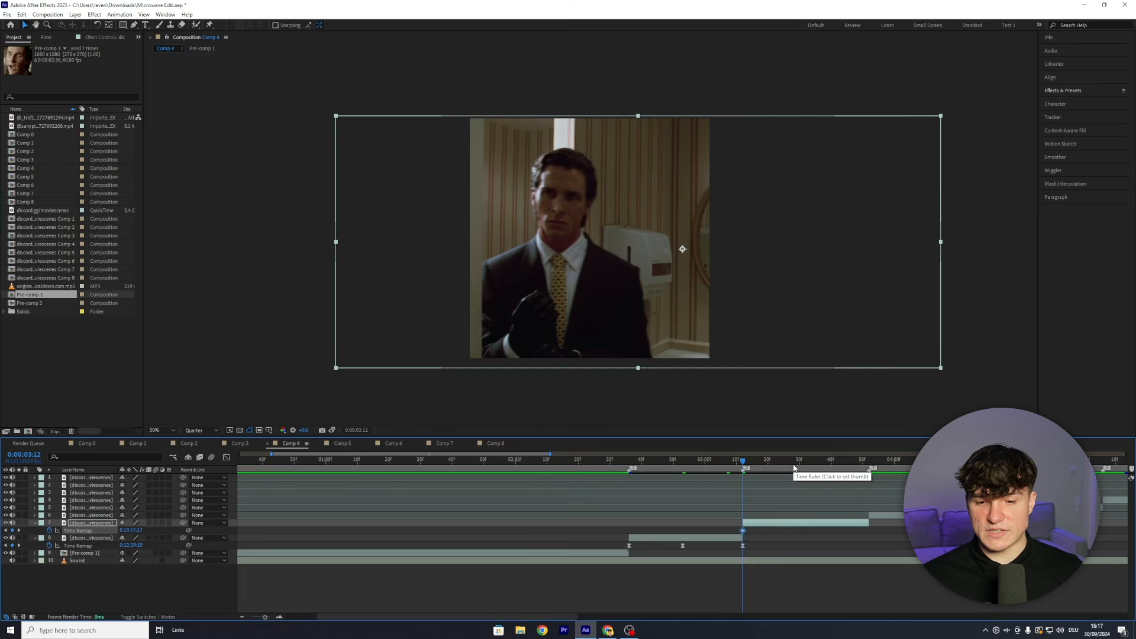
- Add a Time Remap keyframe at 0:00:03:31 and copy this clip's first keyframe to its end at 0:00:03:52
{"action": "left_click", "coordinate": [800, 464]}
{"action": "left_click_drag", "start_coordinate": [802, 469], "coordinate": [804, 468]}
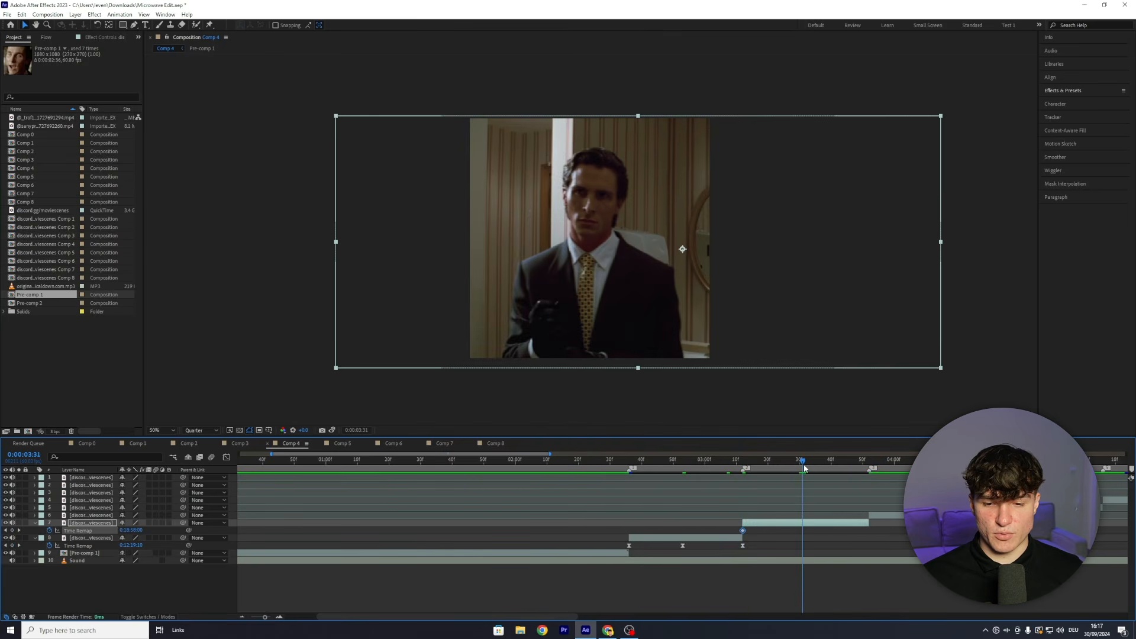
{"action": "left_click", "coordinate": [12, 530]}
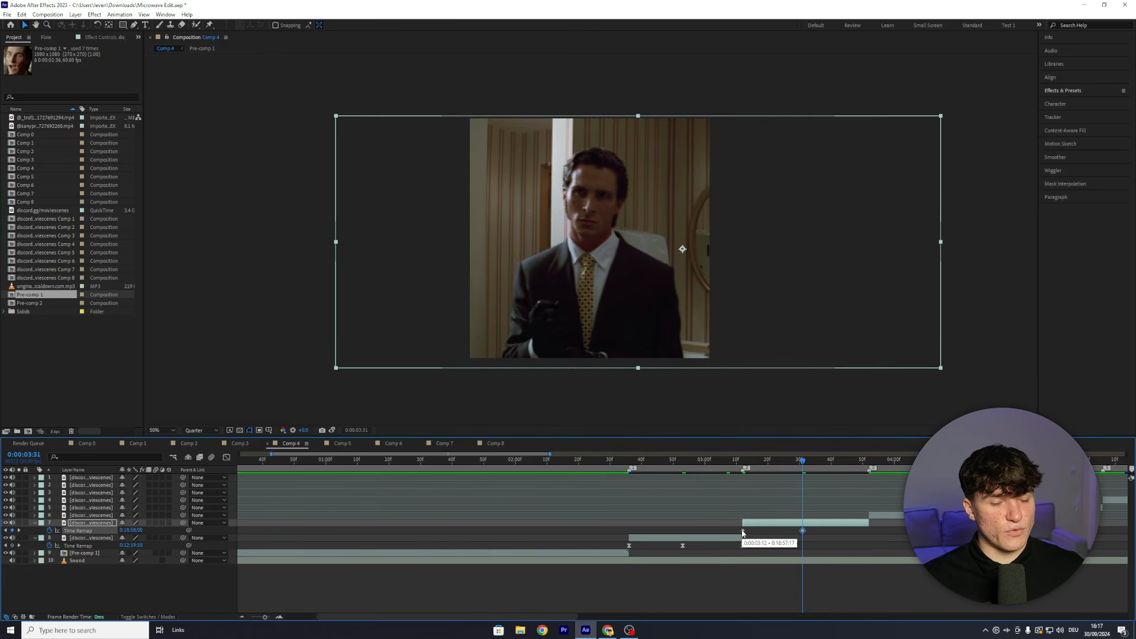
{"action": "left_click", "coordinate": [743, 531]}
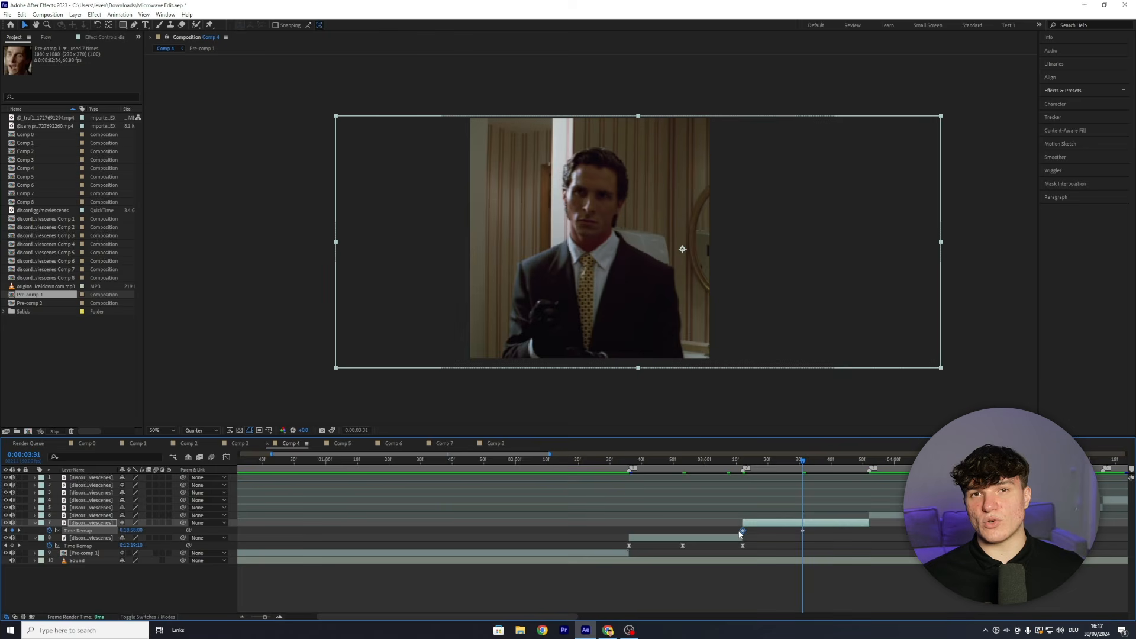
{"action": "left_click_drag", "start_coordinate": [851, 460], "coordinate": [870, 462]}
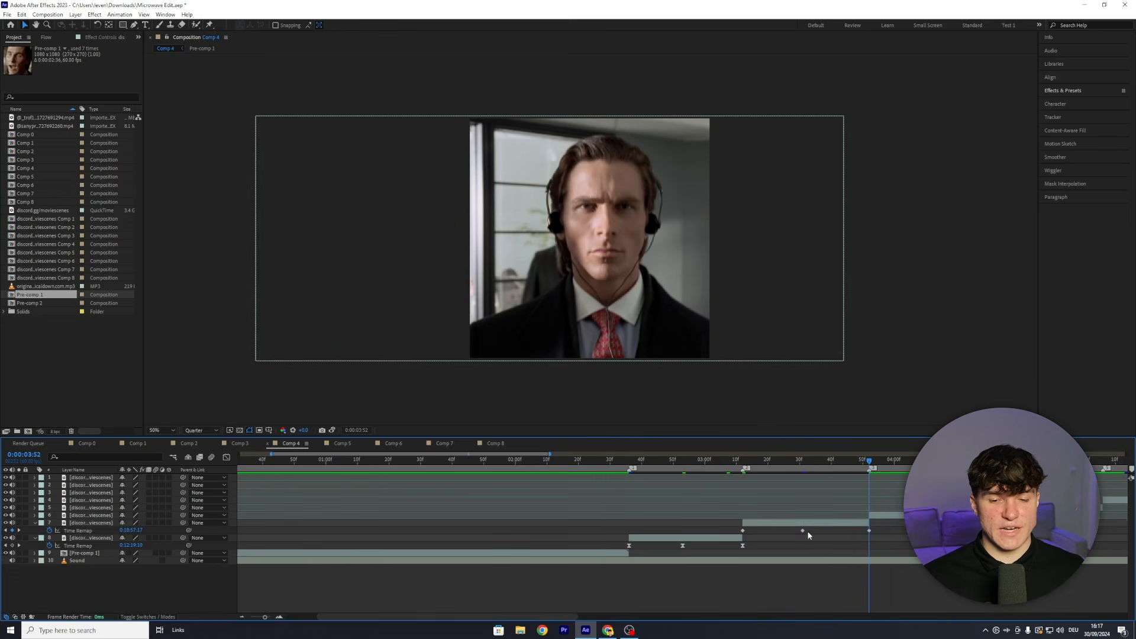
- Apply Easy Ease to all three Time Remap keyframes of the clip starting at 0:00:03:12
{"action": "right_click", "coordinate": [744, 531]}
{"action": "mouse_move", "coordinate": [749, 531]}
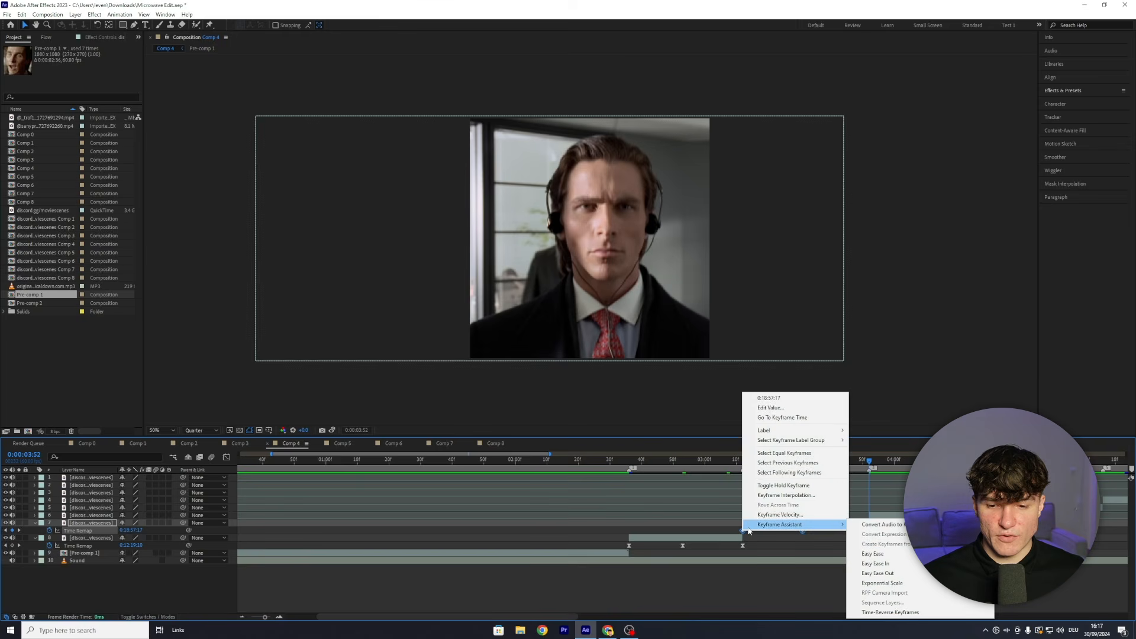
{"action": "left_click", "coordinate": [873, 553]}
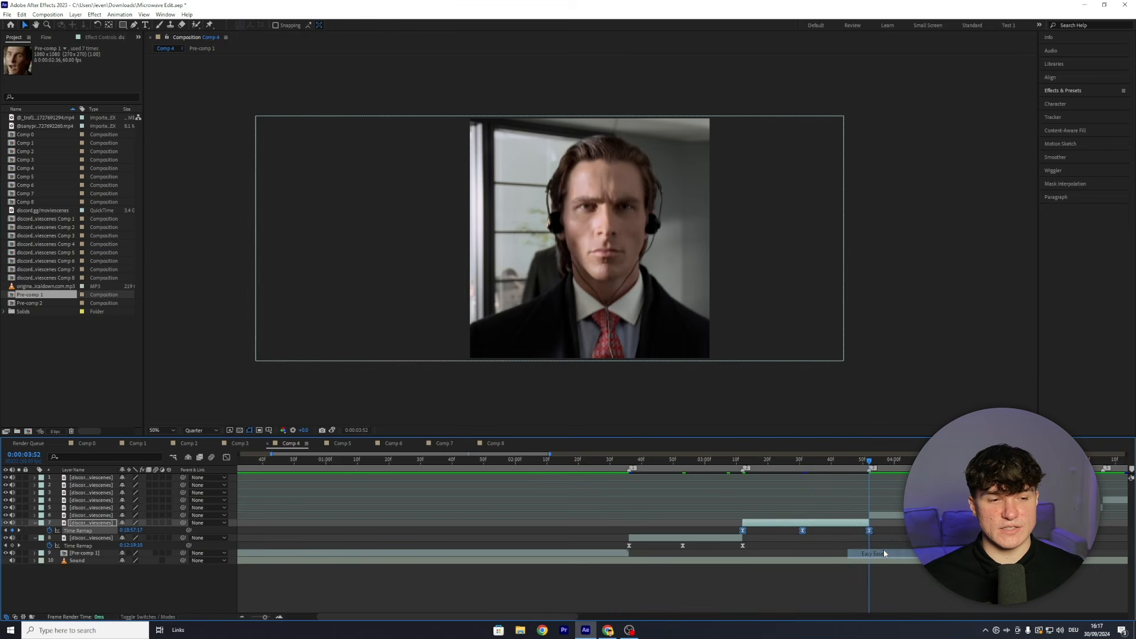
- Shape the second clip's Time Remap graph into a rounded arch by raising the start and end keyframe handles almost vertically
{"action": "left_click", "coordinate": [226, 456]}
{"action": "left_click", "coordinate": [763, 586]}
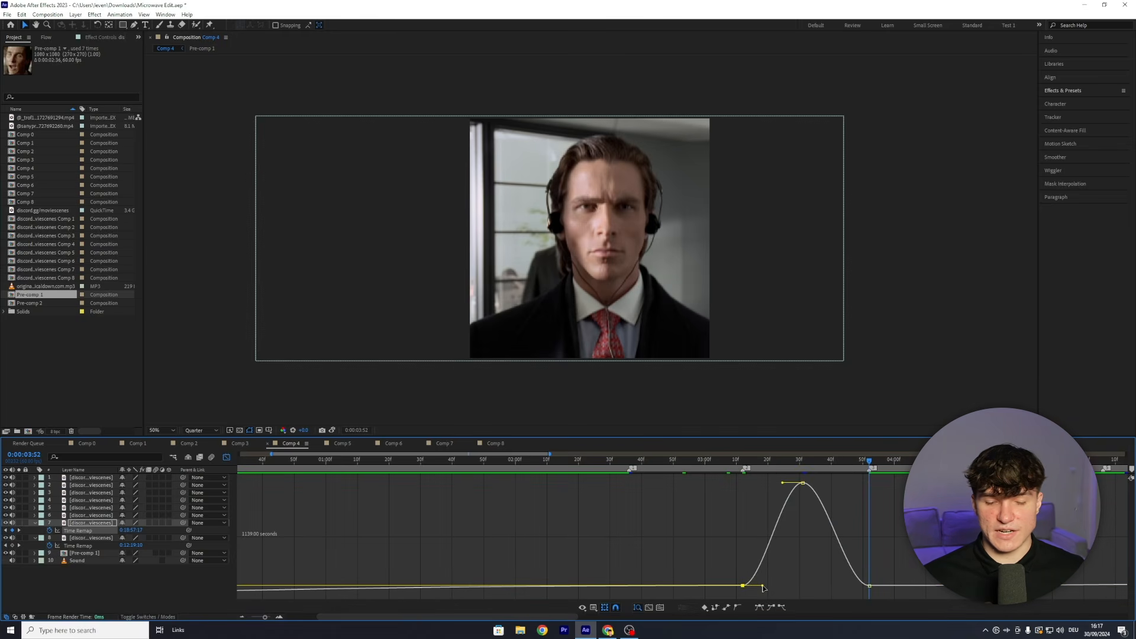
{"action": "left_click_drag", "start_coordinate": [763, 586], "coordinate": [742, 505]}
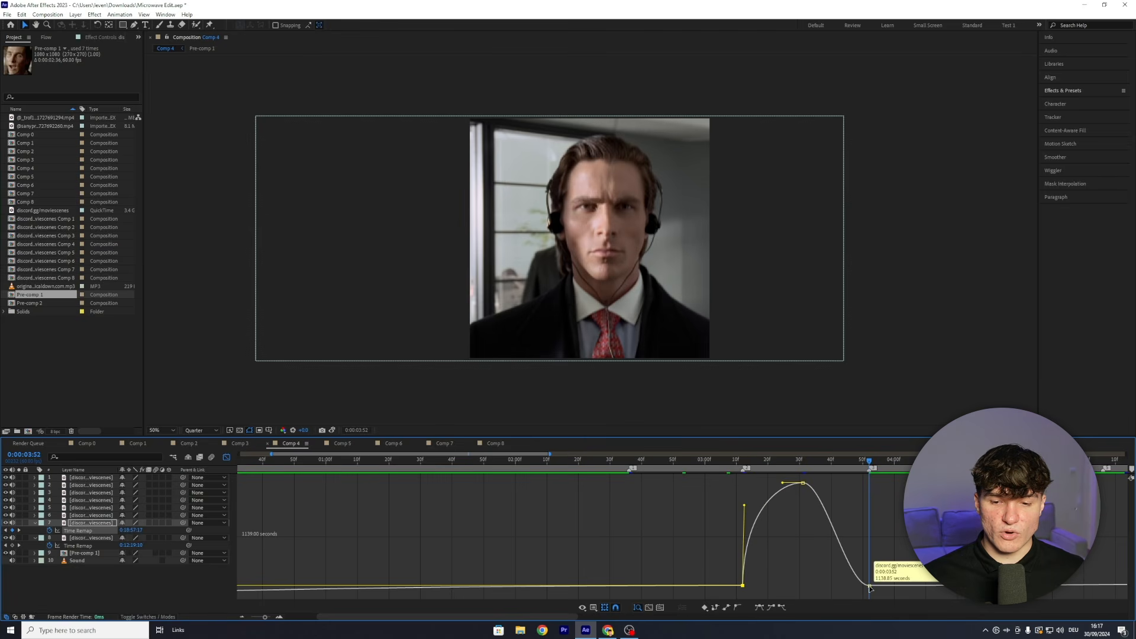
{"action": "left_click", "coordinate": [869, 586]}
{"action": "left_click_drag", "start_coordinate": [850, 588], "coordinate": [865, 536]}
{"action": "left_click_drag", "start_coordinate": [865, 536], "coordinate": [868, 513]}
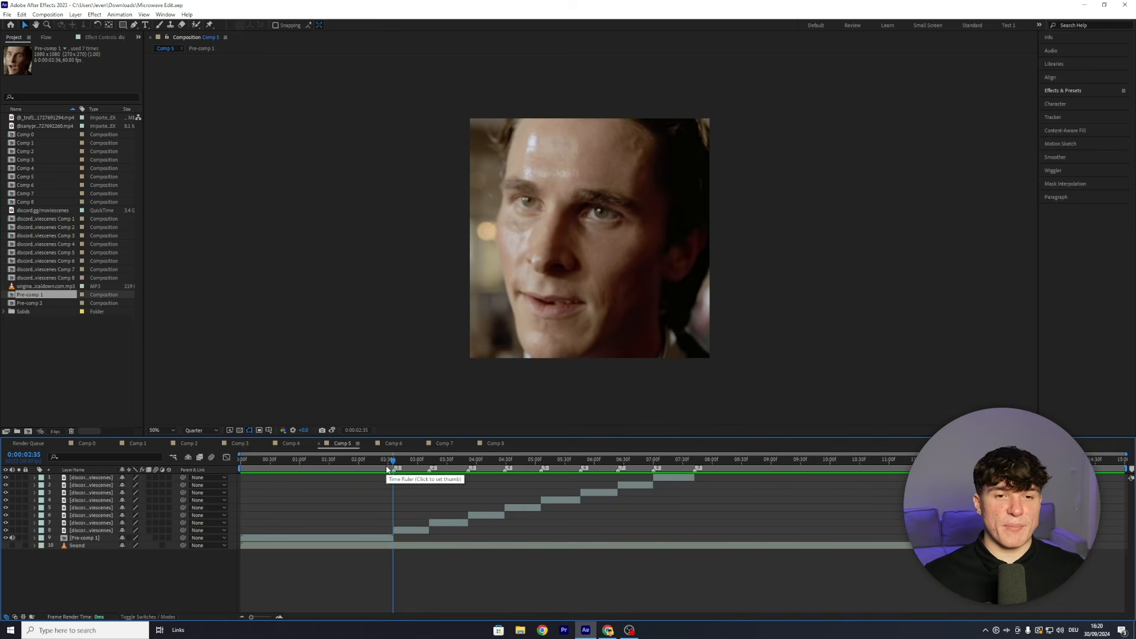
- Enable motion blur and frame blending on all eight movie clips, and preview them from the first clip's start at 0:00:02:36
{"action": "key", "text": "space"}
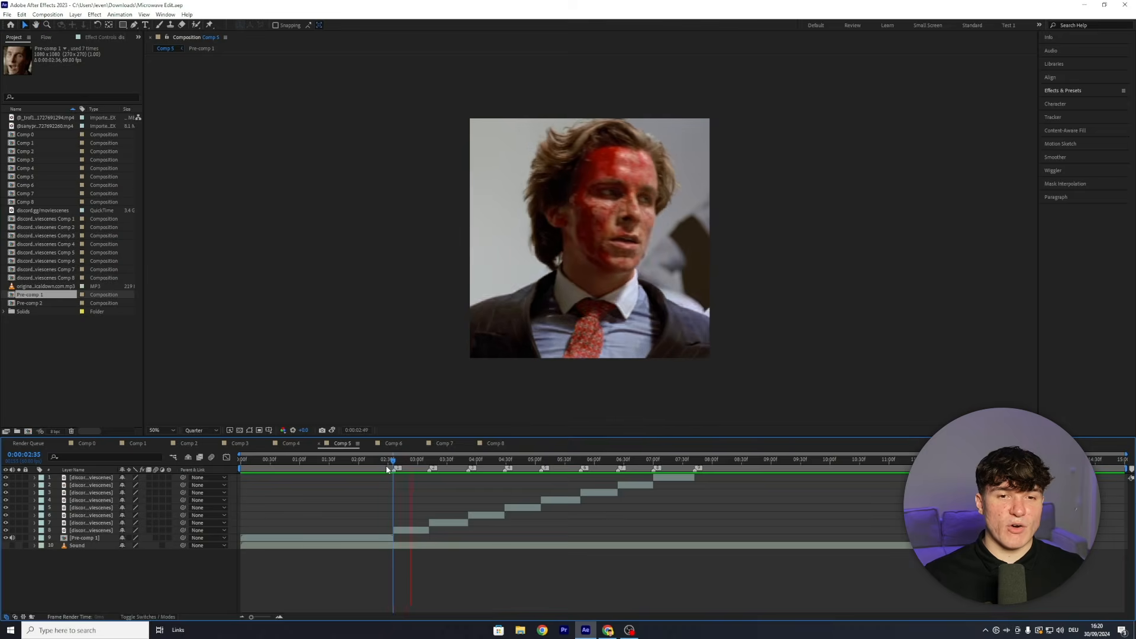
{"action": "key", "text": "space"}
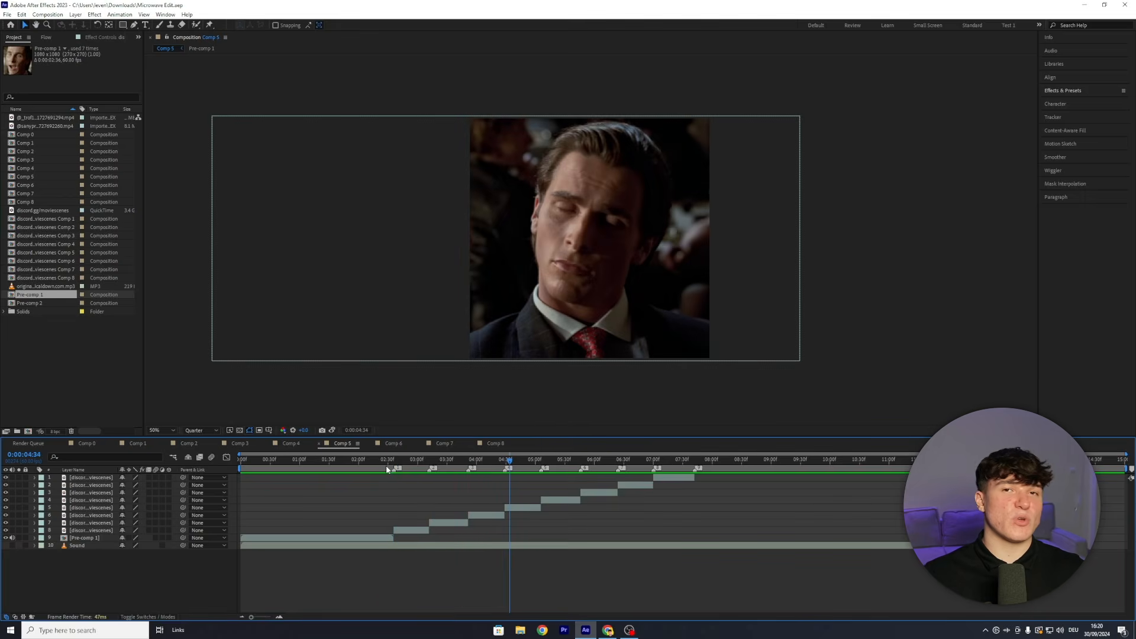
{"action": "left_click", "coordinate": [104, 479]}
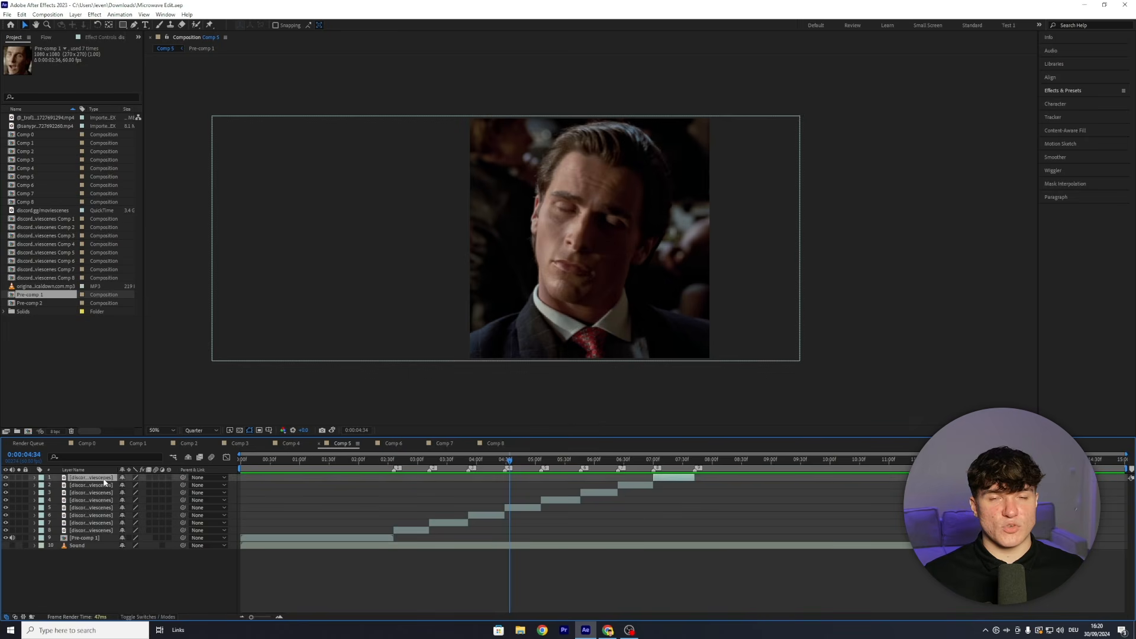
{"action": "left_click", "coordinate": [97, 528], "text": "shift"}
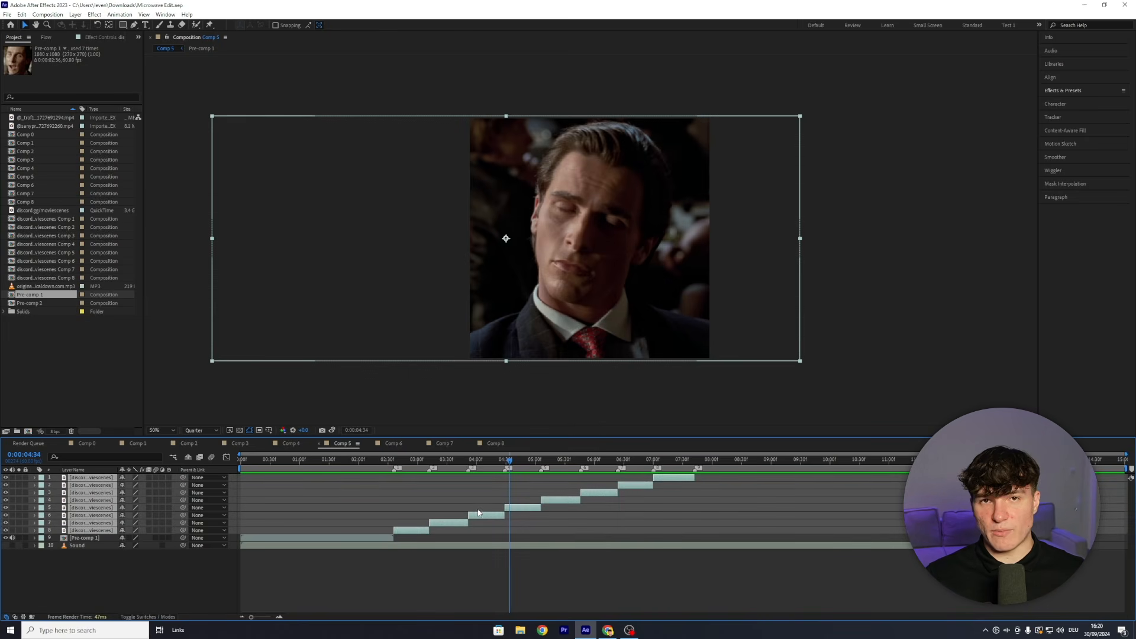
{"action": "left_click", "coordinate": [154, 477]}
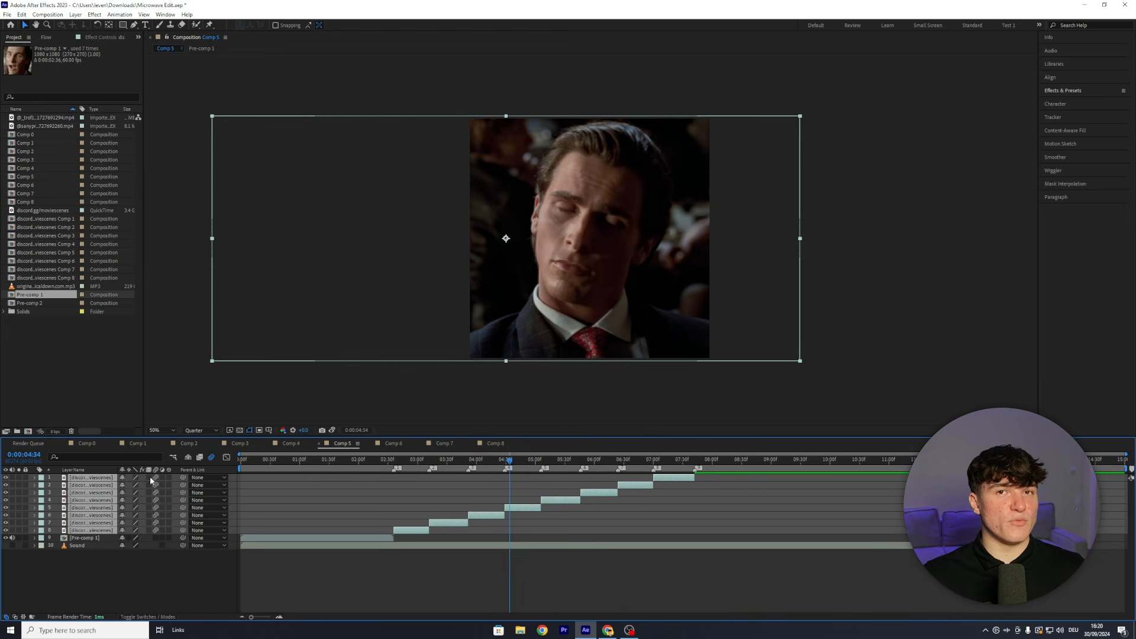
{"action": "left_click", "coordinate": [148, 477]}
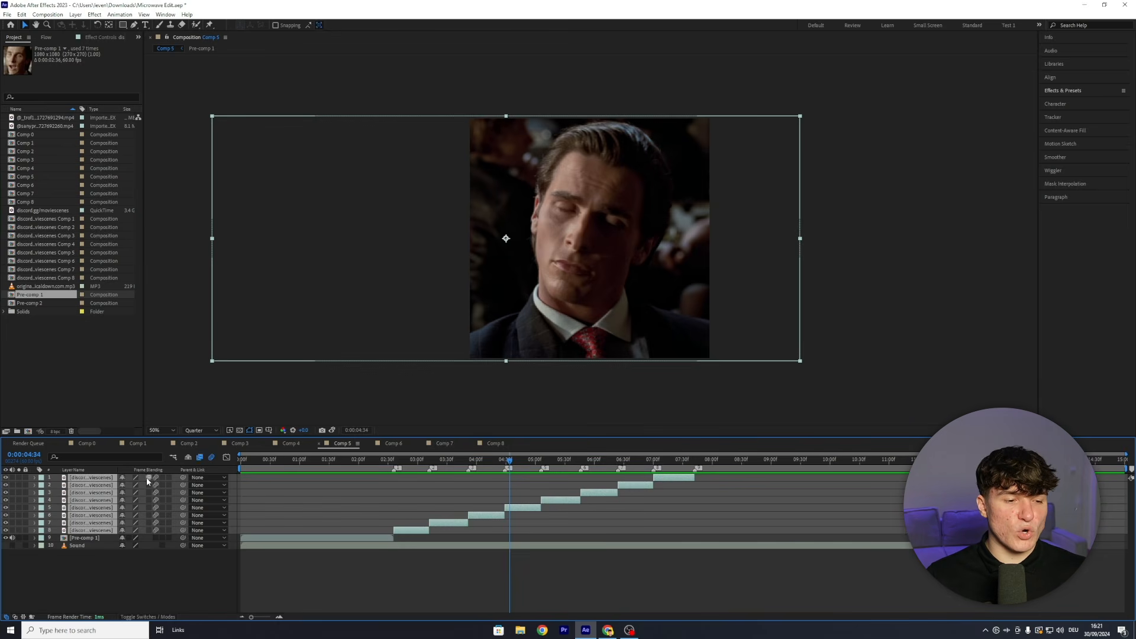
{"action": "left_click", "coordinate": [394, 460]}
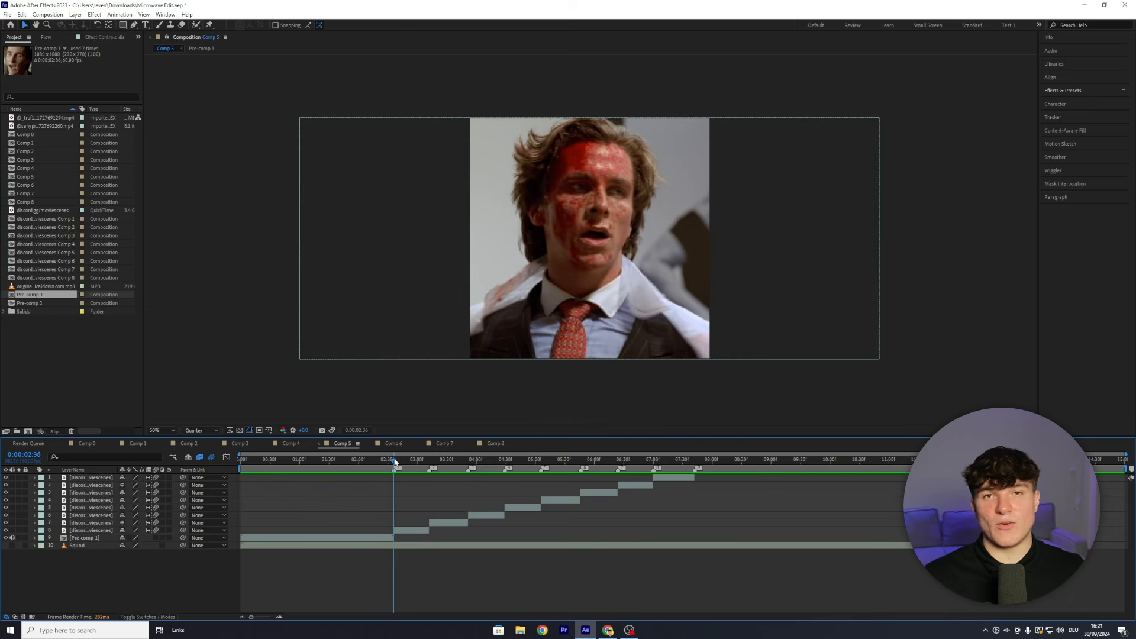
{"action": "key", "text": "space"}
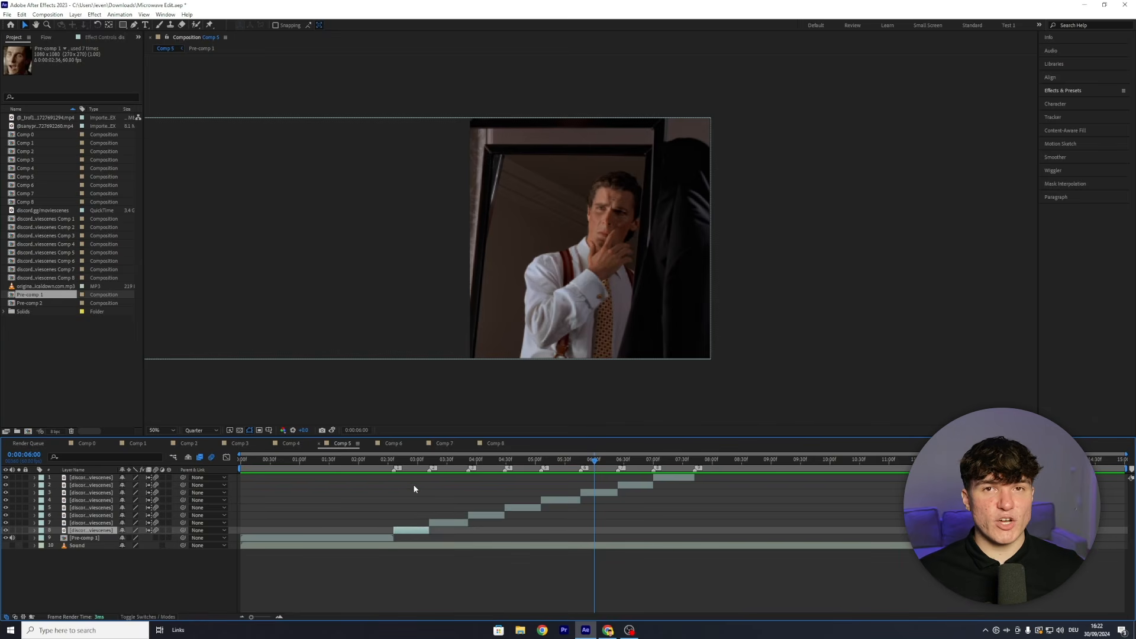
- Pre-compose the first movie clip after Pre-comp 1, moving all attributes into the new composition and matching its duration to the clip
{"action": "right_click", "coordinate": [406, 533]}
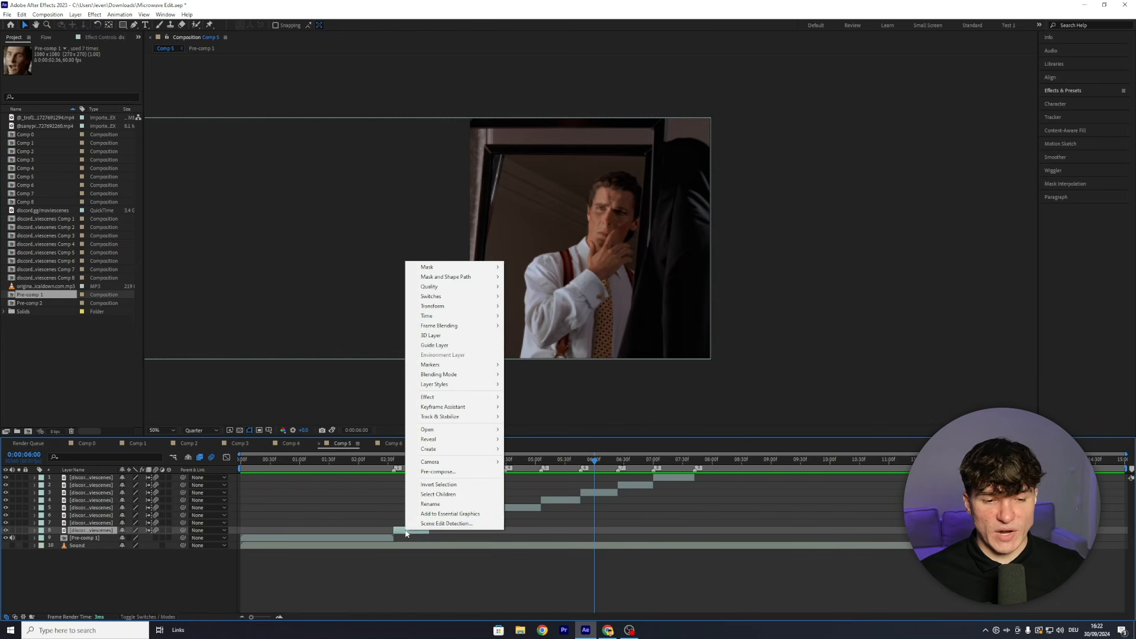
{"action": "left_click", "coordinate": [426, 476]}
{"action": "left_click", "coordinate": [524, 245]}
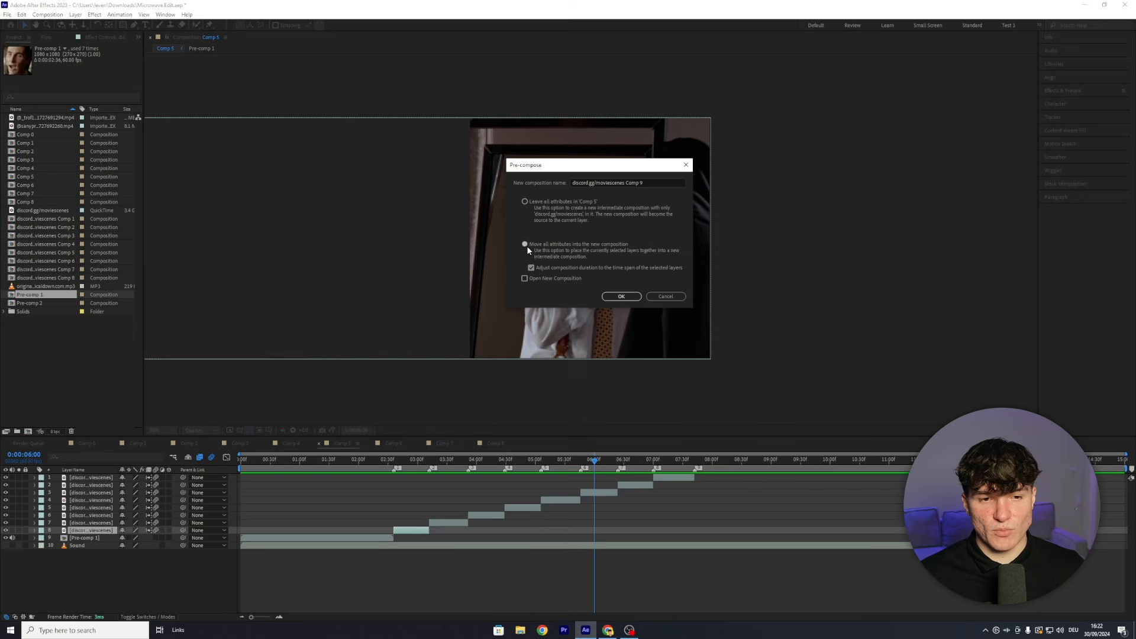
{"action": "left_click", "coordinate": [623, 297]}
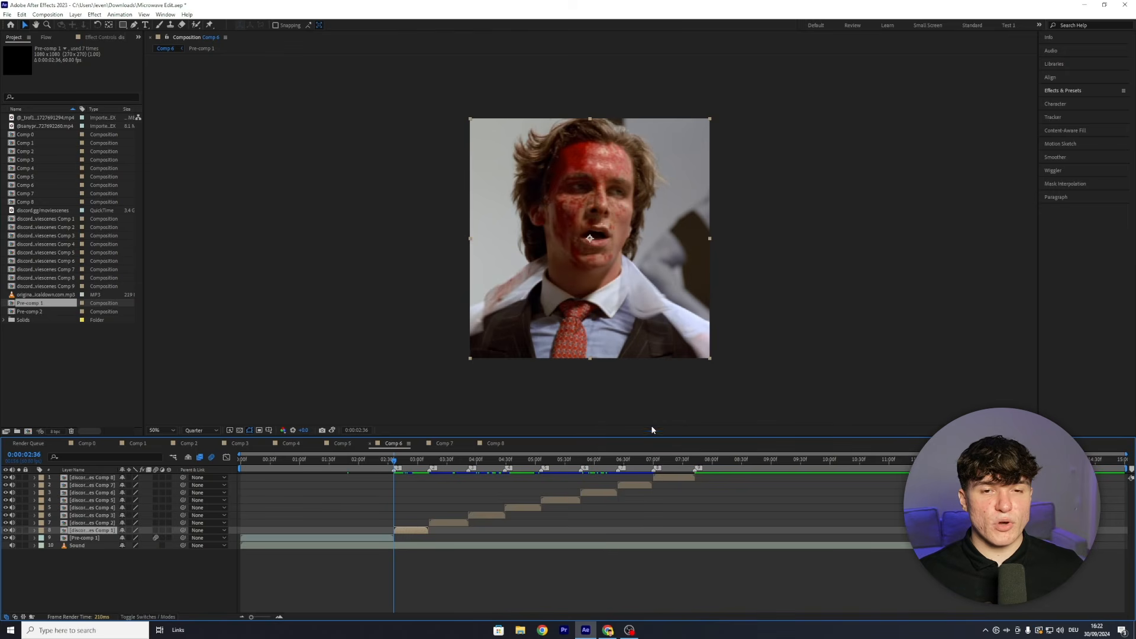
- Apply S_BlurMoCurves to the first pre-composed clip and add a Z Dist keyframe at its start, 0:00:02:36
{"action": "left_click", "coordinate": [1062, 91]}
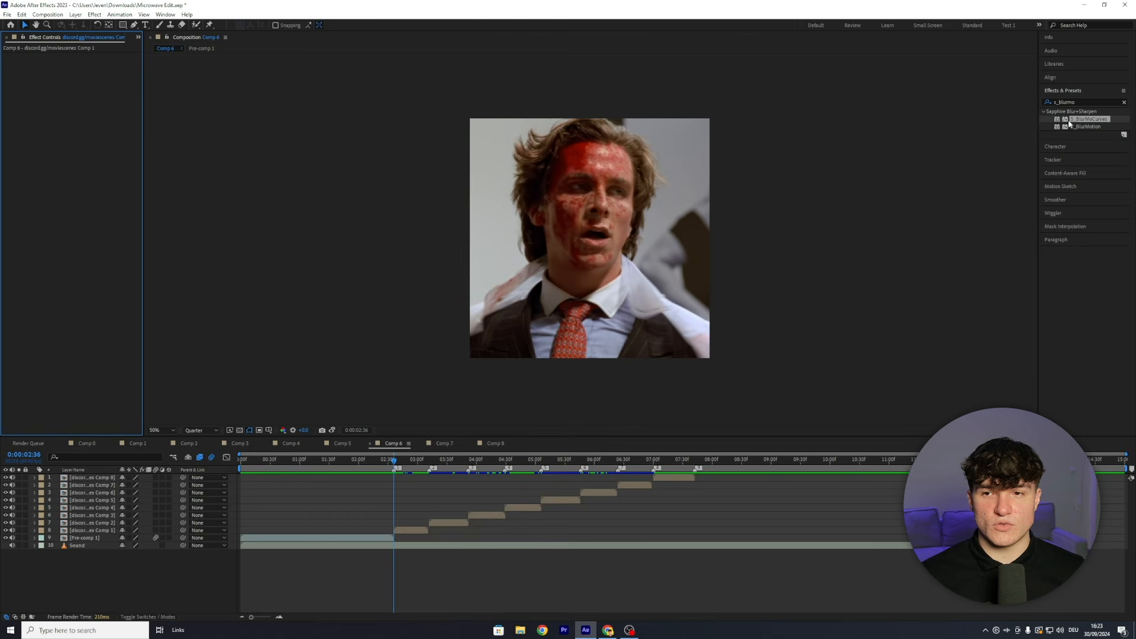
{"action": "left_click", "coordinate": [396, 525]}
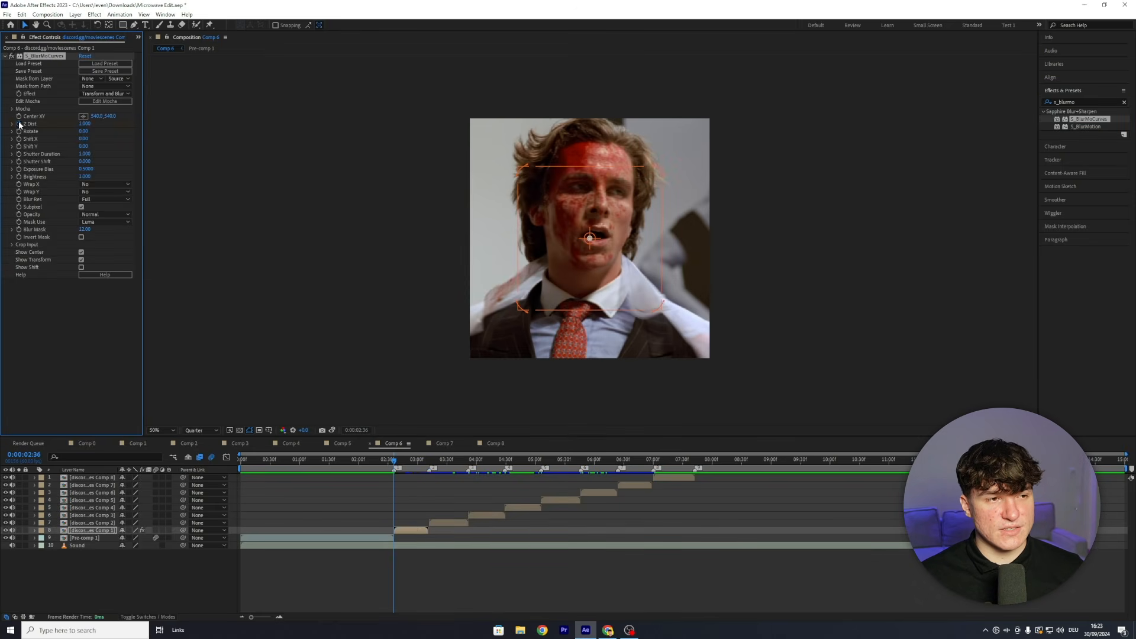
{"action": "left_click", "coordinate": [408, 530]}
{"action": "key", "text": "u"}
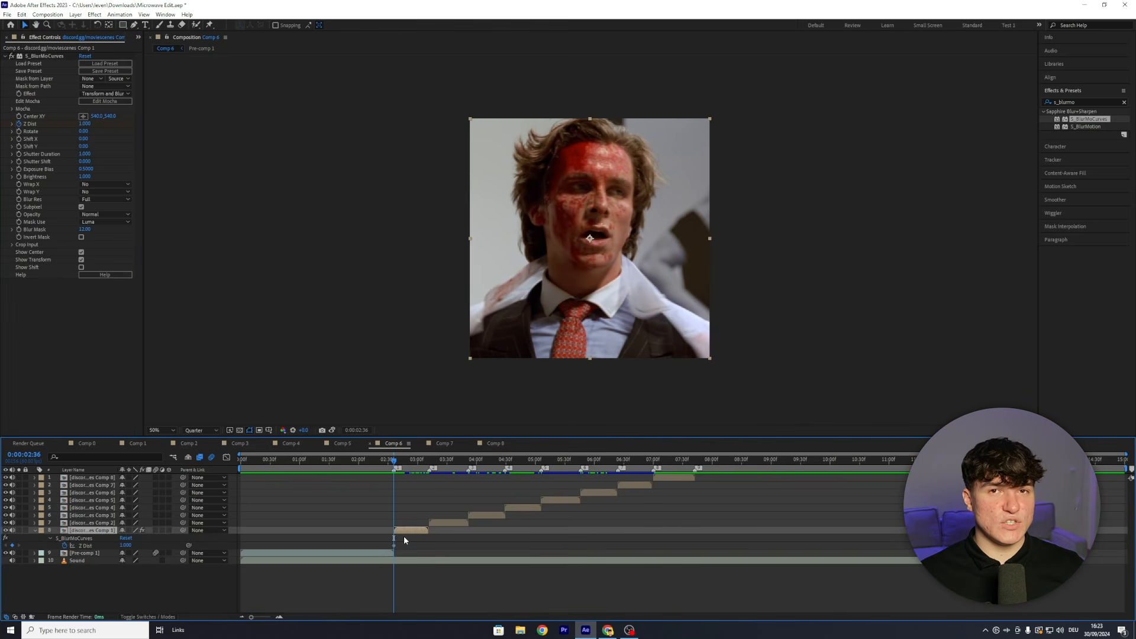
- Add a Z Dist keyframe at the first clip's end, 0:00:03:12, and apply Easy Ease to both Z Dist keyframes
{"action": "left_click_drag", "start_coordinate": [422, 459], "coordinate": [430, 463]}
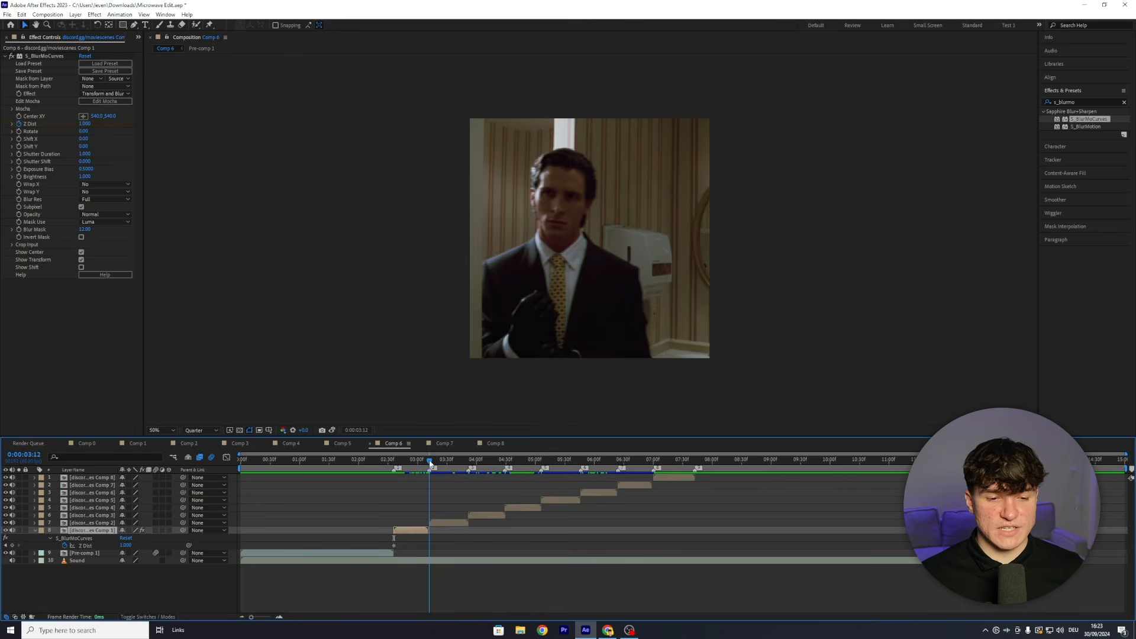
{"action": "left_click", "coordinate": [13, 545]}
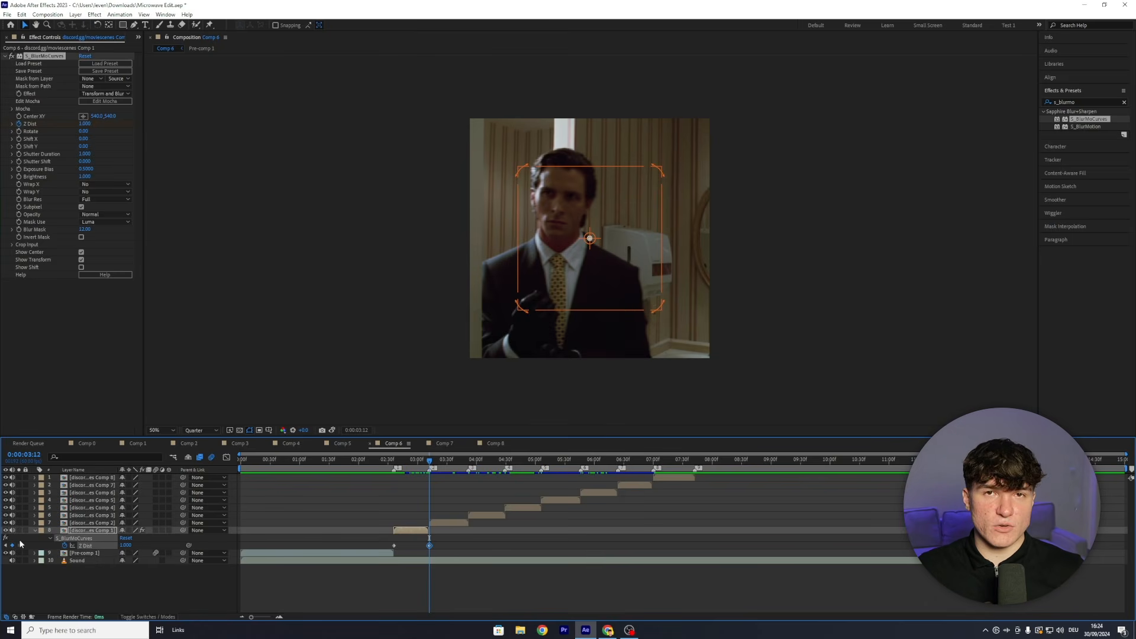
{"action": "left_click_drag", "start_coordinate": [434, 536], "coordinate": [390, 548]}
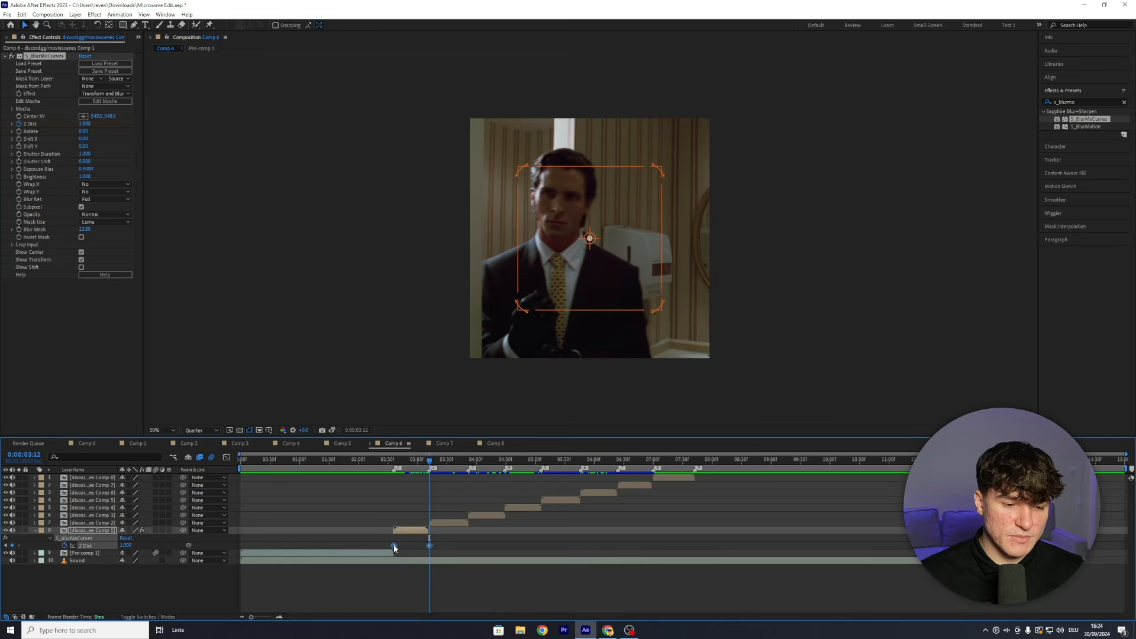
{"action": "right_click", "coordinate": [394, 545]}
{"action": "mouse_move", "coordinate": [403, 539]}
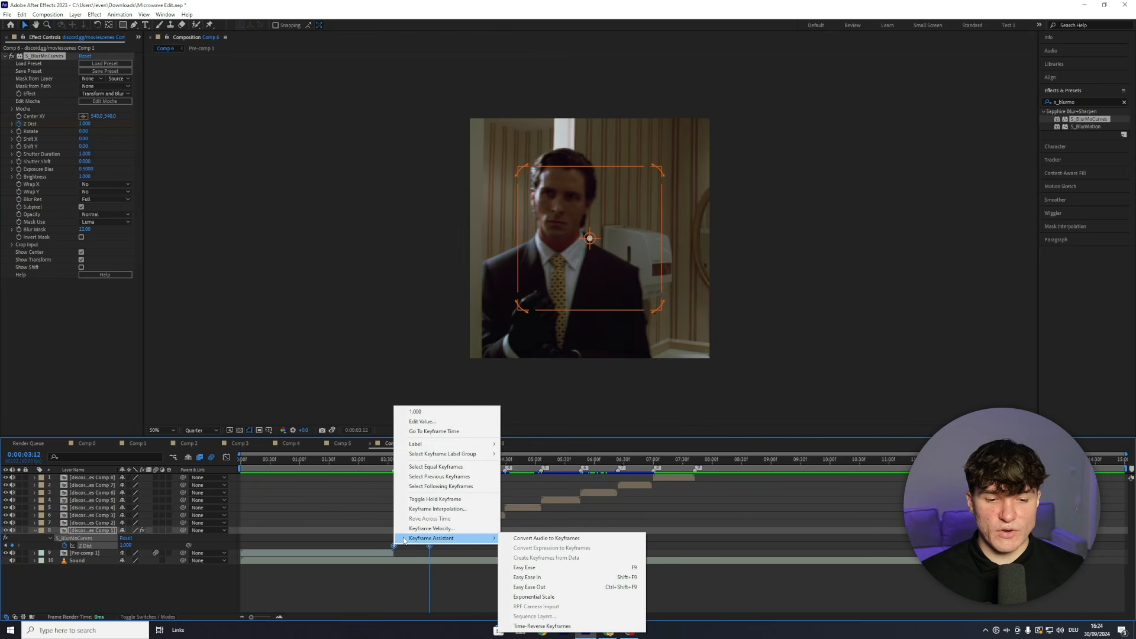
{"action": "left_click", "coordinate": [524, 567]}
- Shape the first clip's Z Dist graph into an even dip to about 0.74 by lowering both keyframe handles almost vertically, and preview the zoom
{"action": "left_click_drag", "start_coordinate": [251, 617], "coordinate": [265, 617]}
{"action": "left_click", "coordinate": [569, 537]}
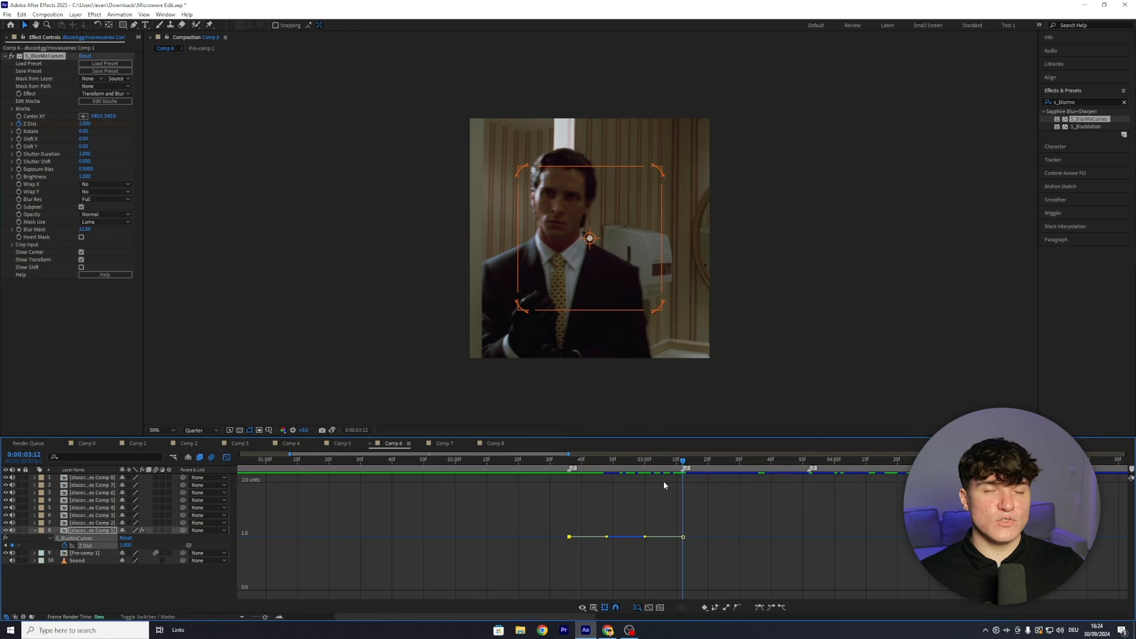
{"action": "left_click", "coordinate": [626, 469]}
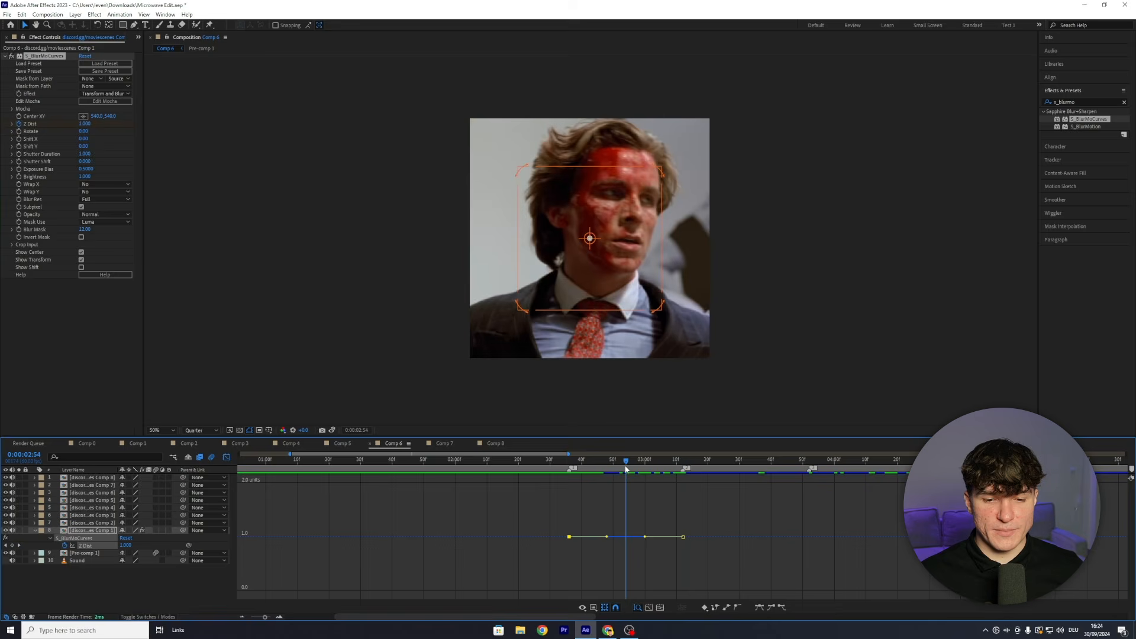
{"action": "left_click_drag", "start_coordinate": [625, 471], "coordinate": [623, 470]}
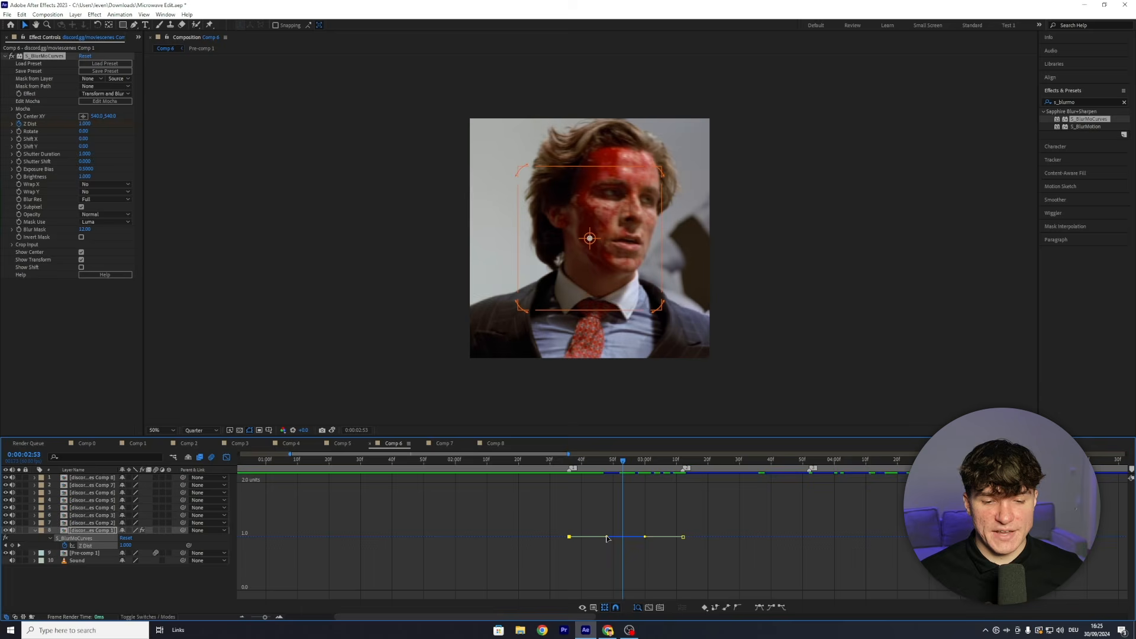
{"action": "left_click_drag", "start_coordinate": [606, 538], "coordinate": [559, 570]}
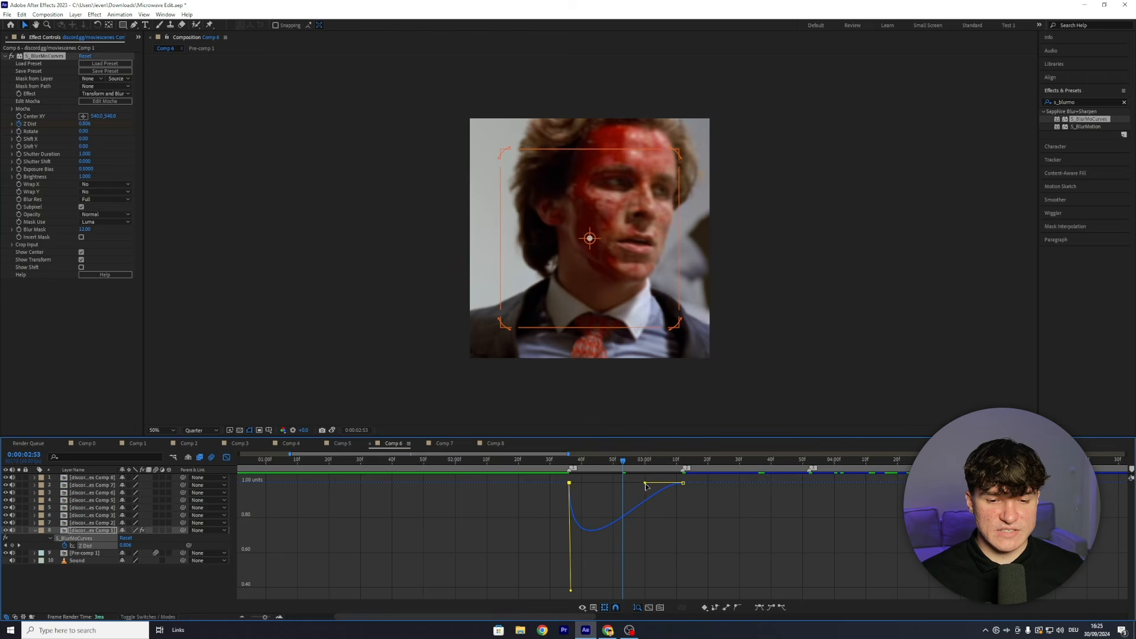
{"action": "left_click_drag", "start_coordinate": [646, 485], "coordinate": [703, 591]}
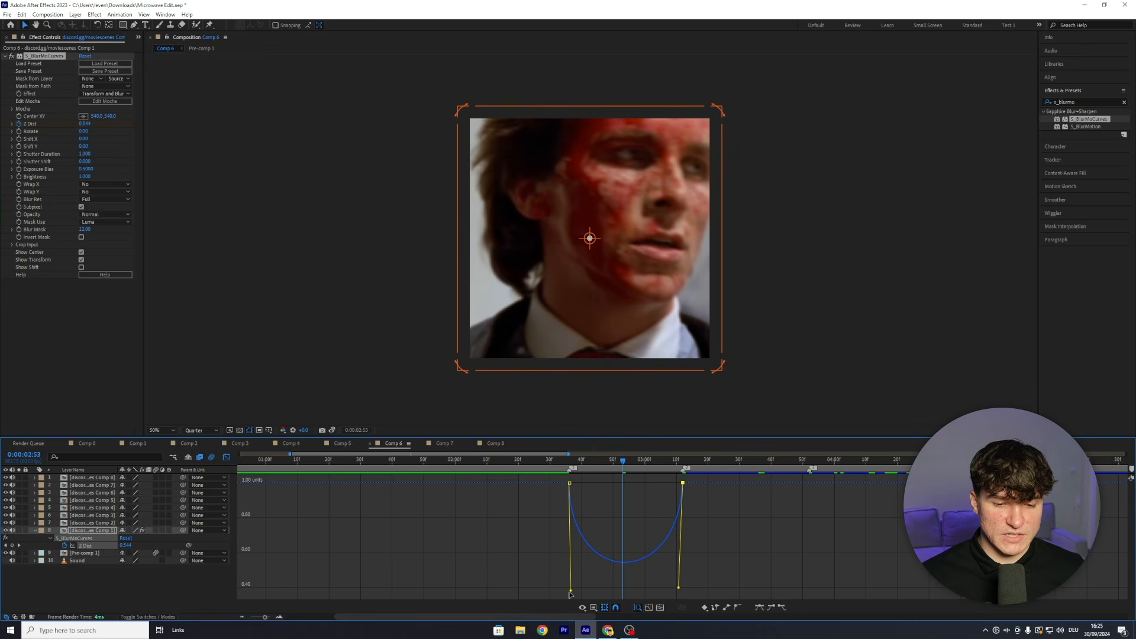
{"action": "left_click_drag", "start_coordinate": [565, 592], "coordinate": [561, 557]}
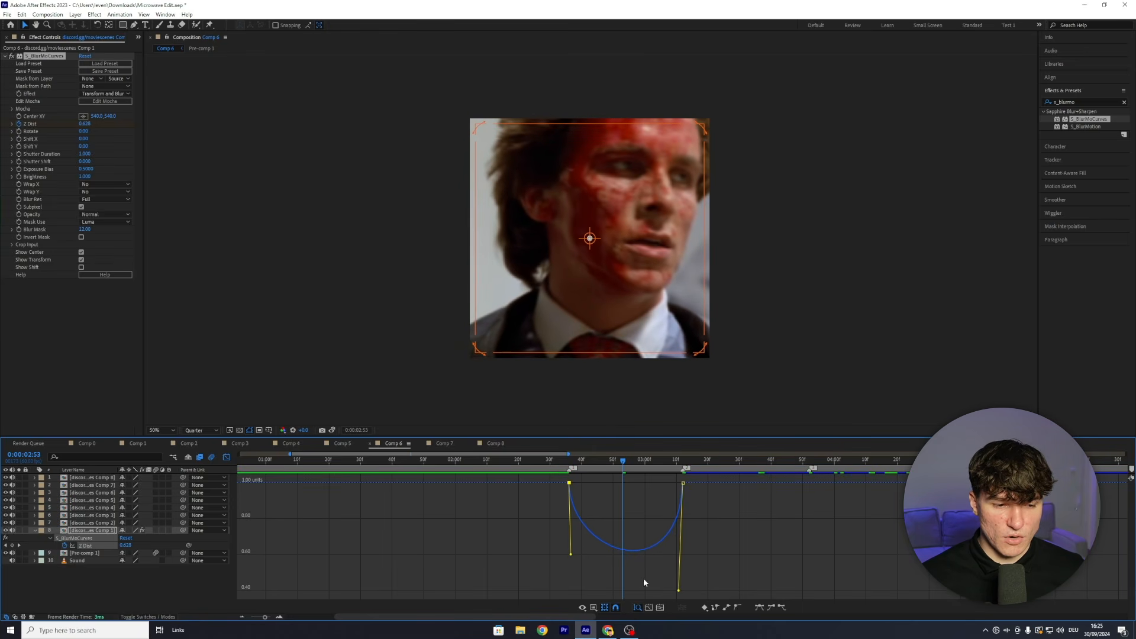
{"action": "left_click_drag", "start_coordinate": [679, 591], "coordinate": [698, 541]}
{"action": "left_click_drag", "start_coordinate": [571, 591], "coordinate": [567, 585]}
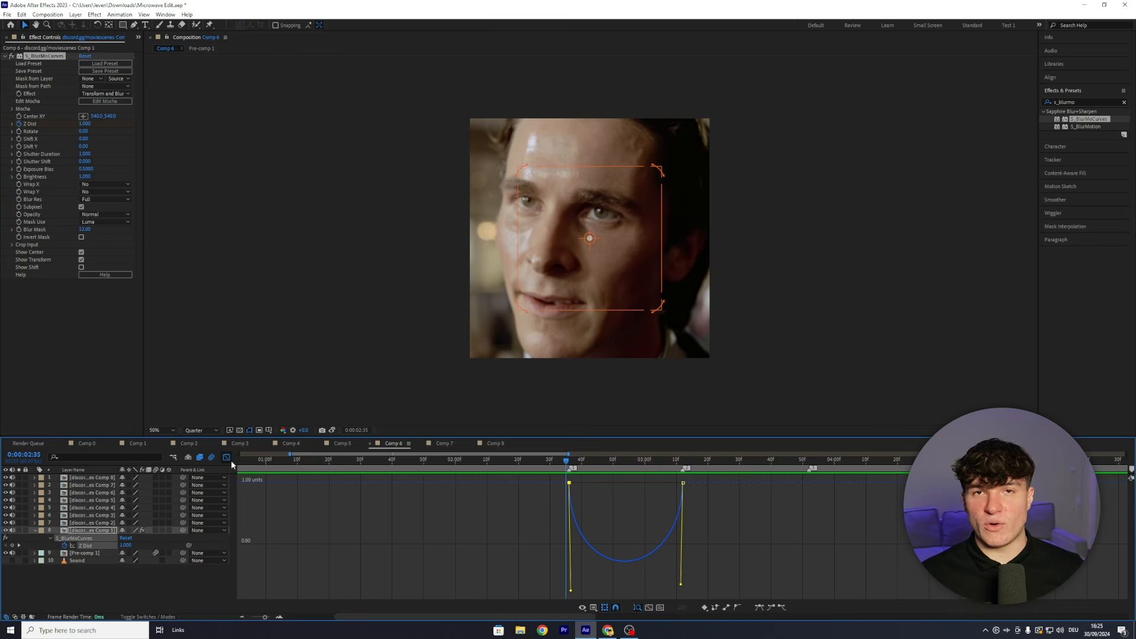
{"action": "left_click", "coordinate": [228, 458]}
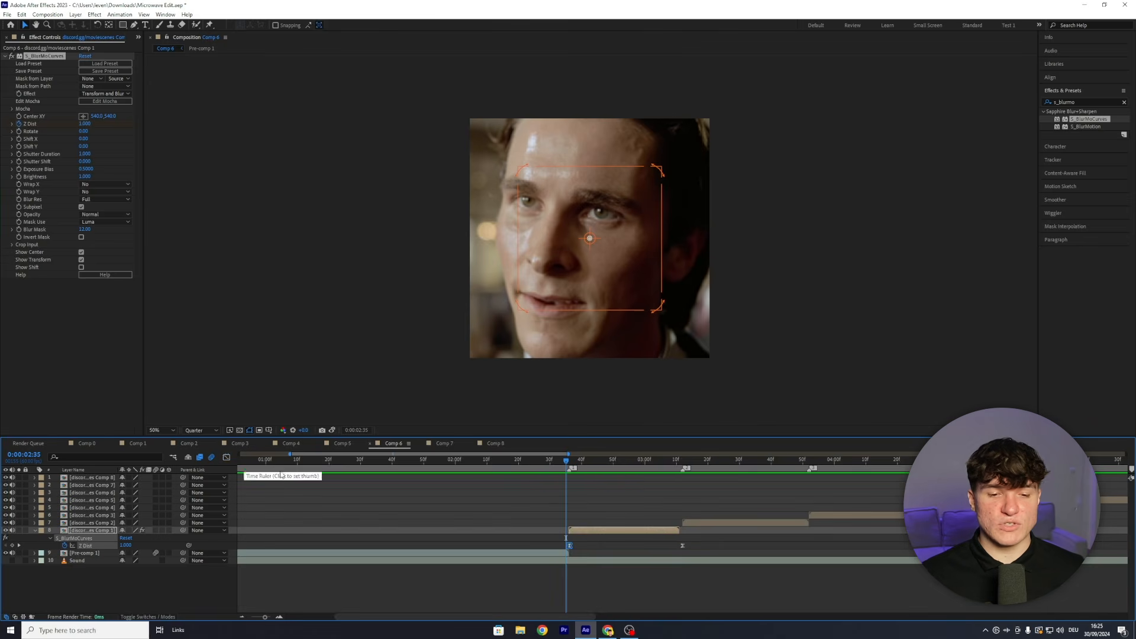
{"action": "key", "text": "space"}
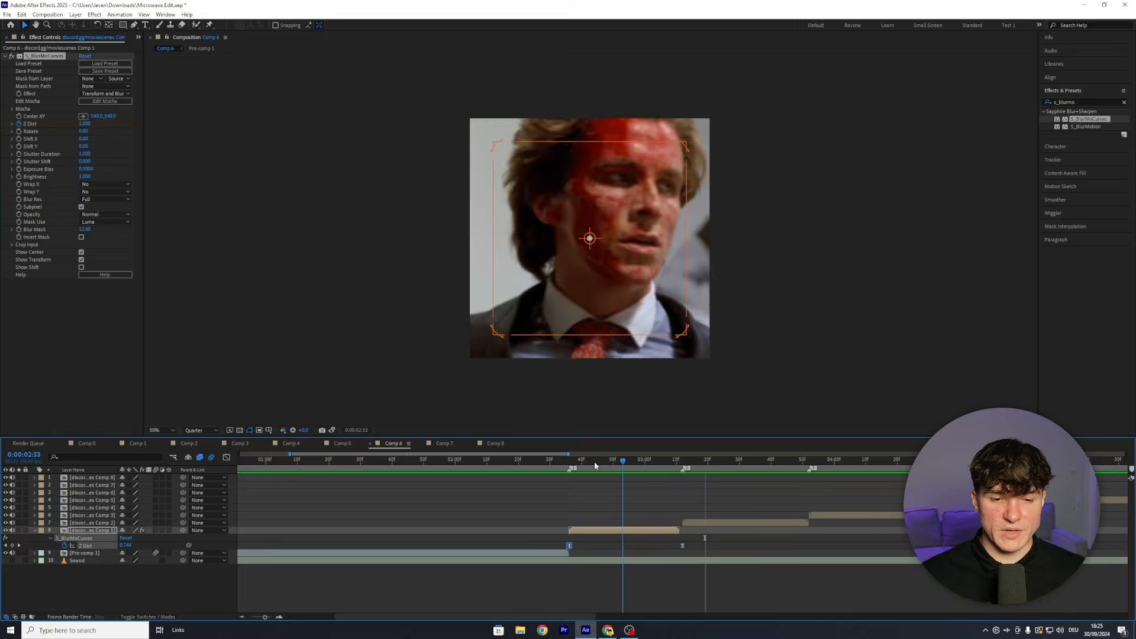
- Copy the first clip's two Z Dist keyframes and paste them onto the second clip at 0:00:03:12
{"action": "left_click", "coordinate": [710, 541]}
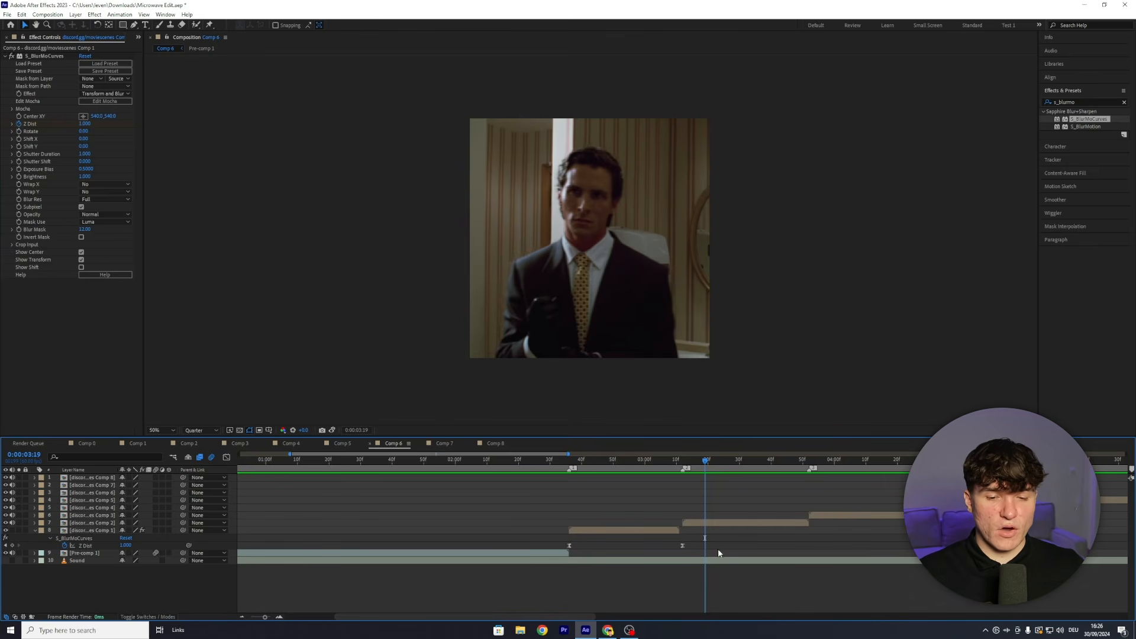
{"action": "left_click_drag", "start_coordinate": [708, 546], "coordinate": [559, 555]}
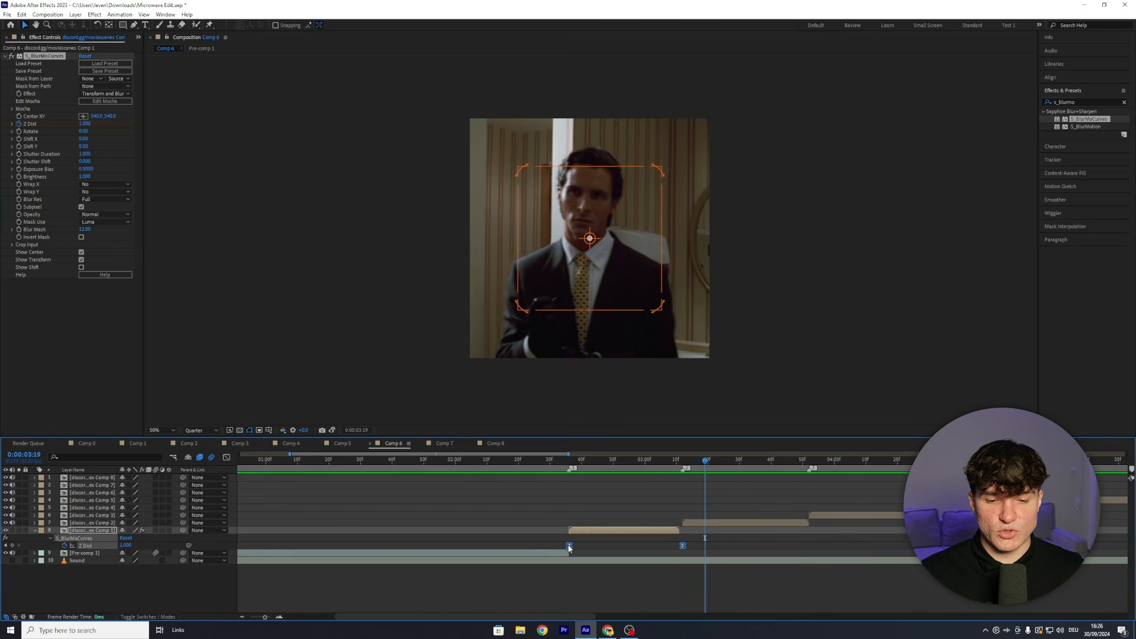
{"action": "left_click_drag", "start_coordinate": [691, 463], "coordinate": [682, 463]}
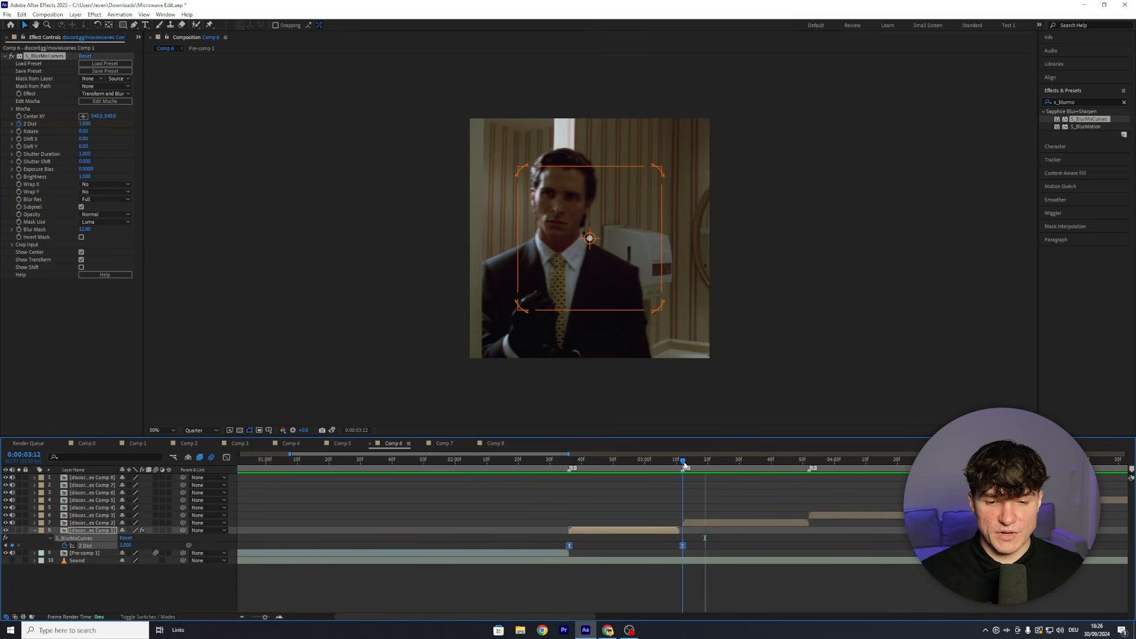
{"action": "left_click", "coordinate": [697, 524]}
{"action": "key", "text": "ctrl+v"}
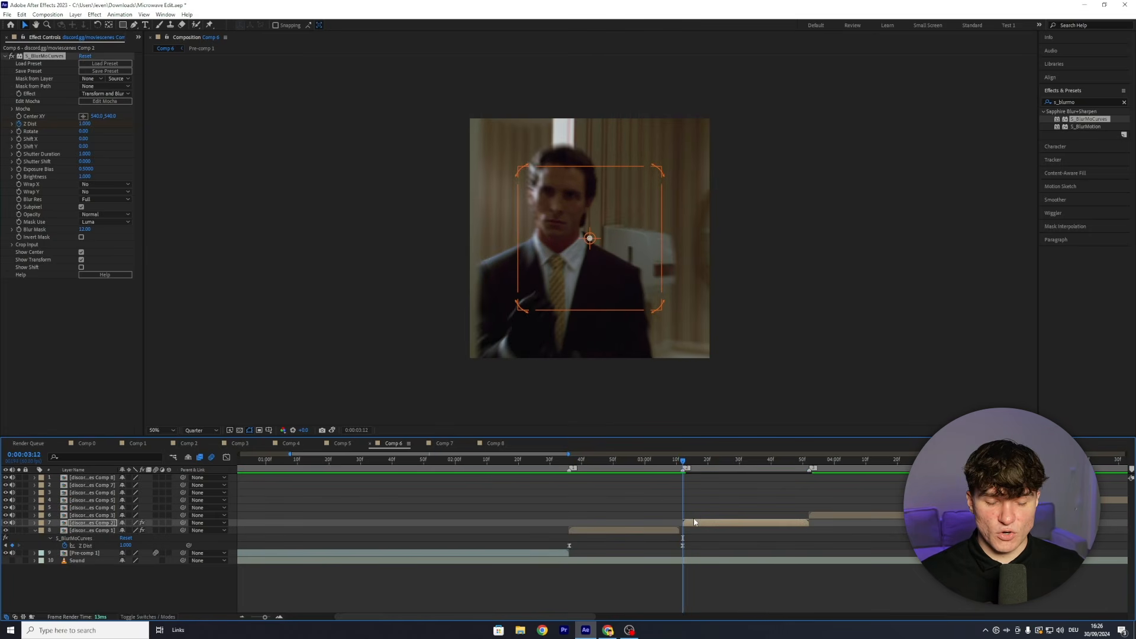
- Show the second clip's pasted Z Dist keyframes and move the last one to the end of that clip
{"action": "key", "text": "u"}
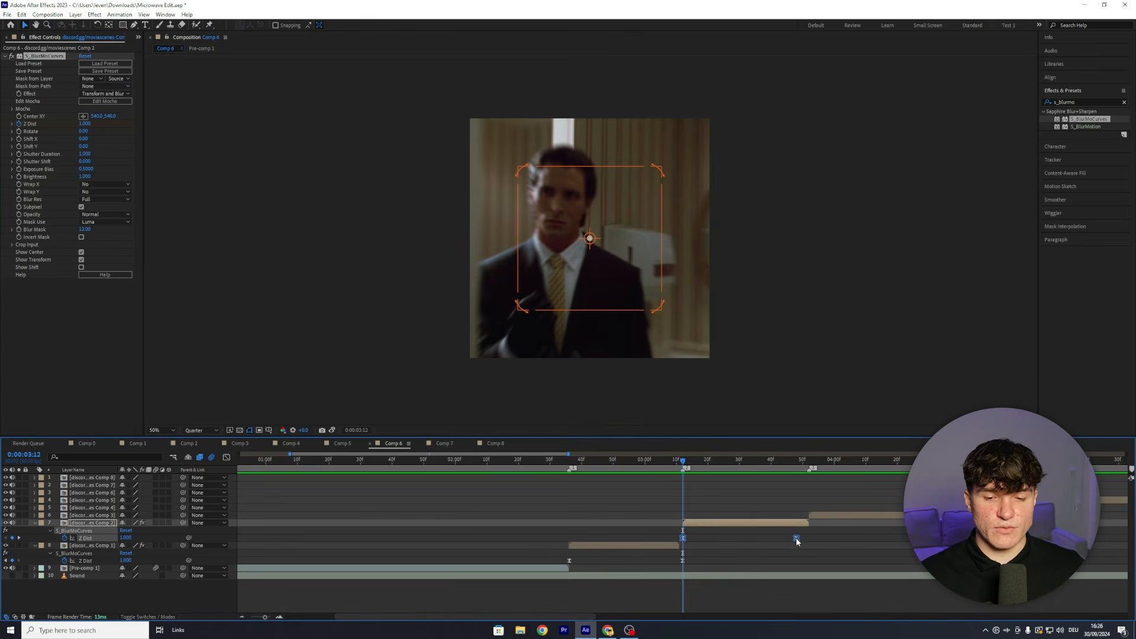
{"action": "mouse_move", "coordinate": [797, 539]}
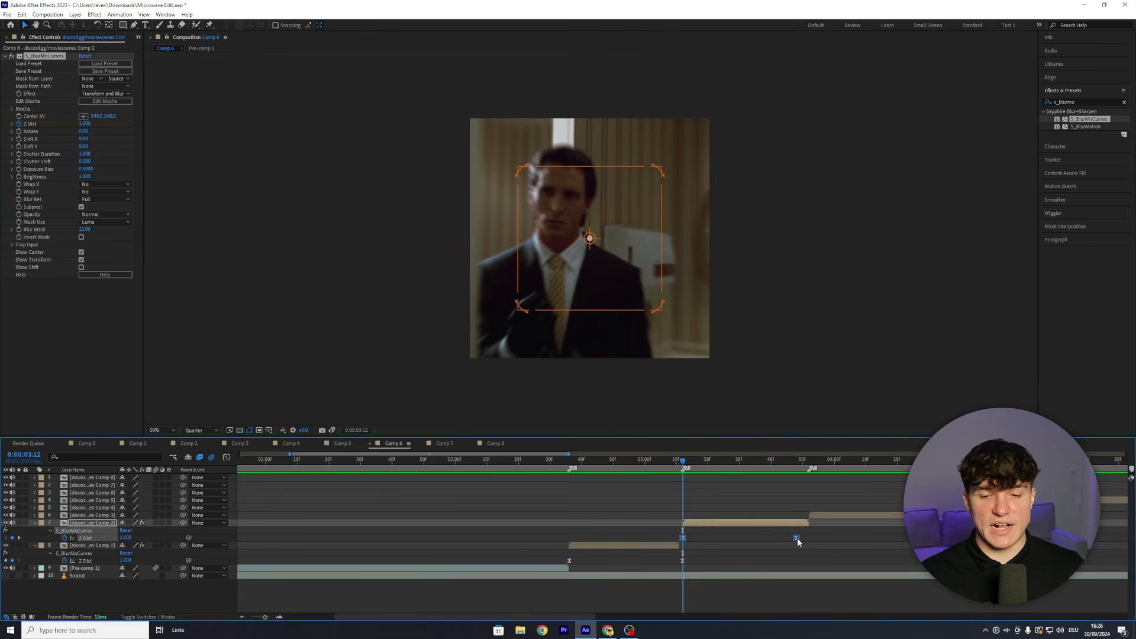
{"action": "left_click_drag", "start_coordinate": [797, 538], "coordinate": [808, 540]}
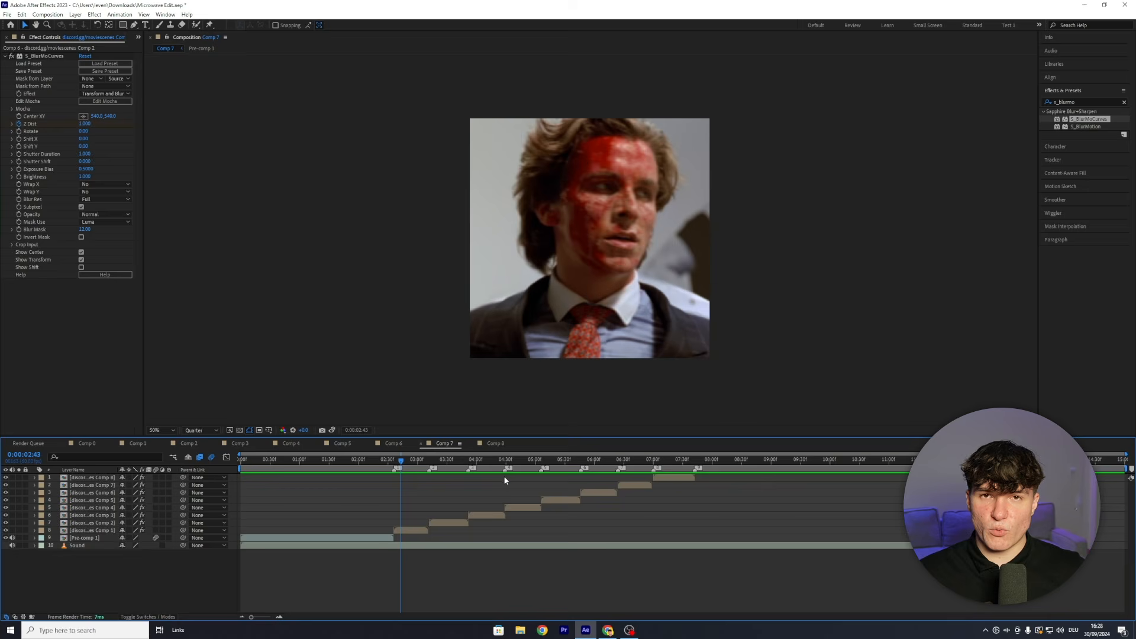
- Pre-compose all eight movie clip layers together, moving all attributes into the new composition
{"action": "left_click", "coordinate": [657, 482]}
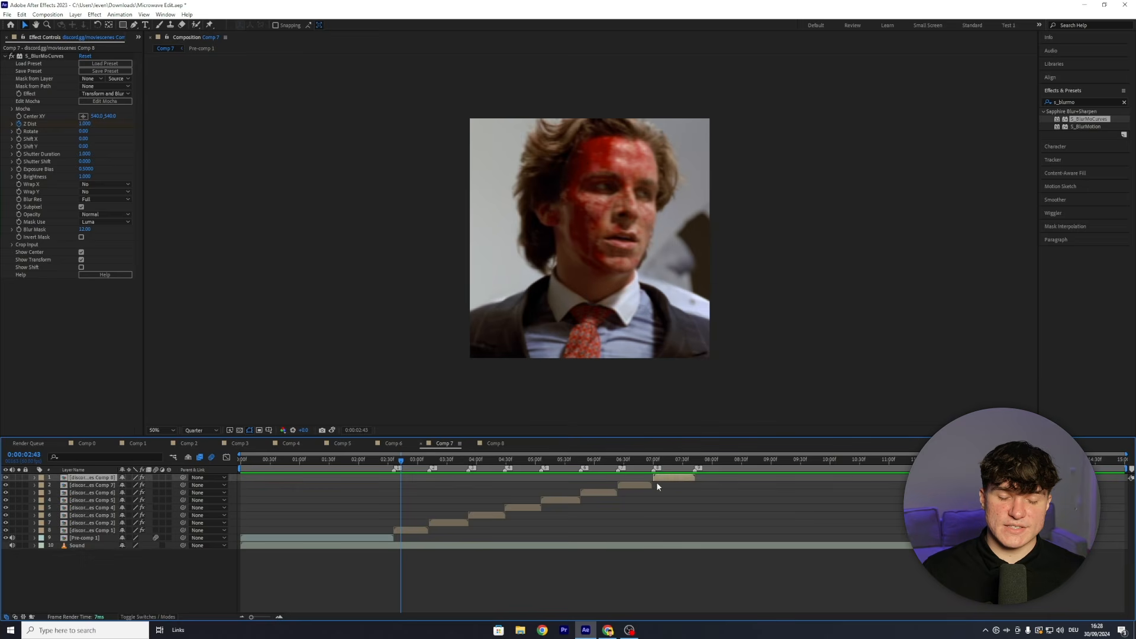
{"action": "left_click", "coordinate": [421, 531], "text": "shift"}
{"action": "right_click", "coordinate": [530, 510]}
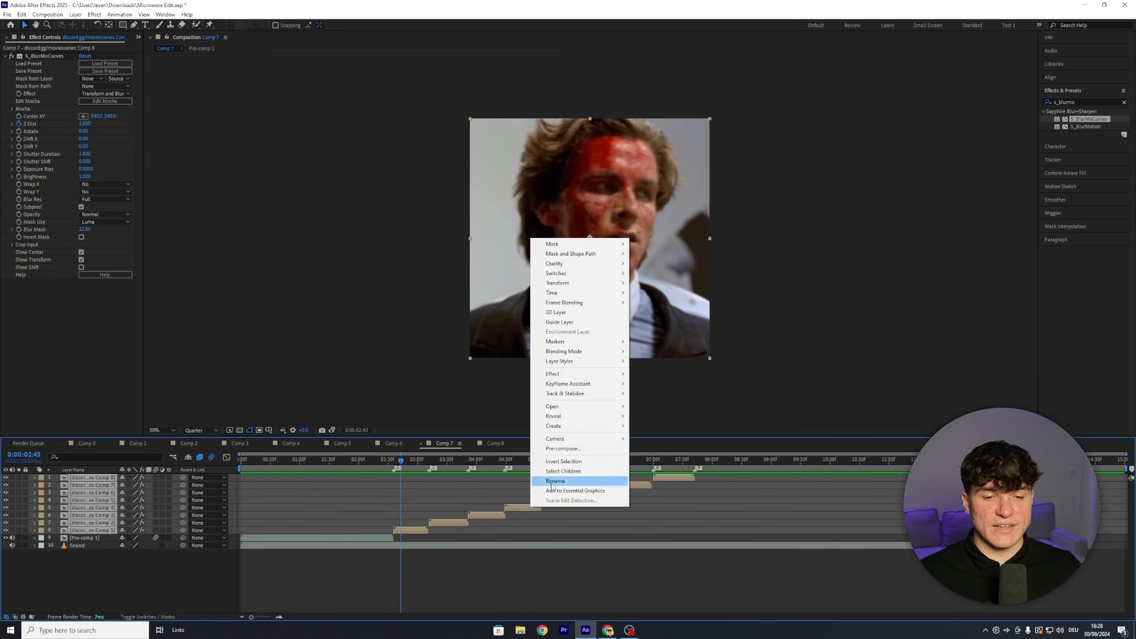
{"action": "left_click", "coordinate": [557, 450]}
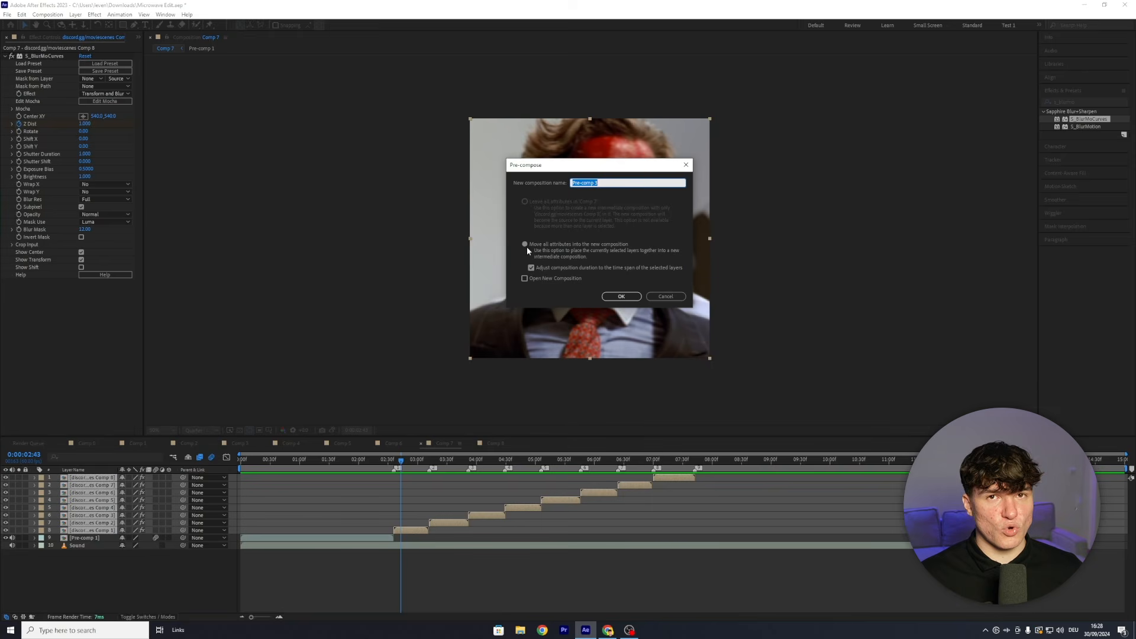
{"action": "left_click", "coordinate": [621, 297]}
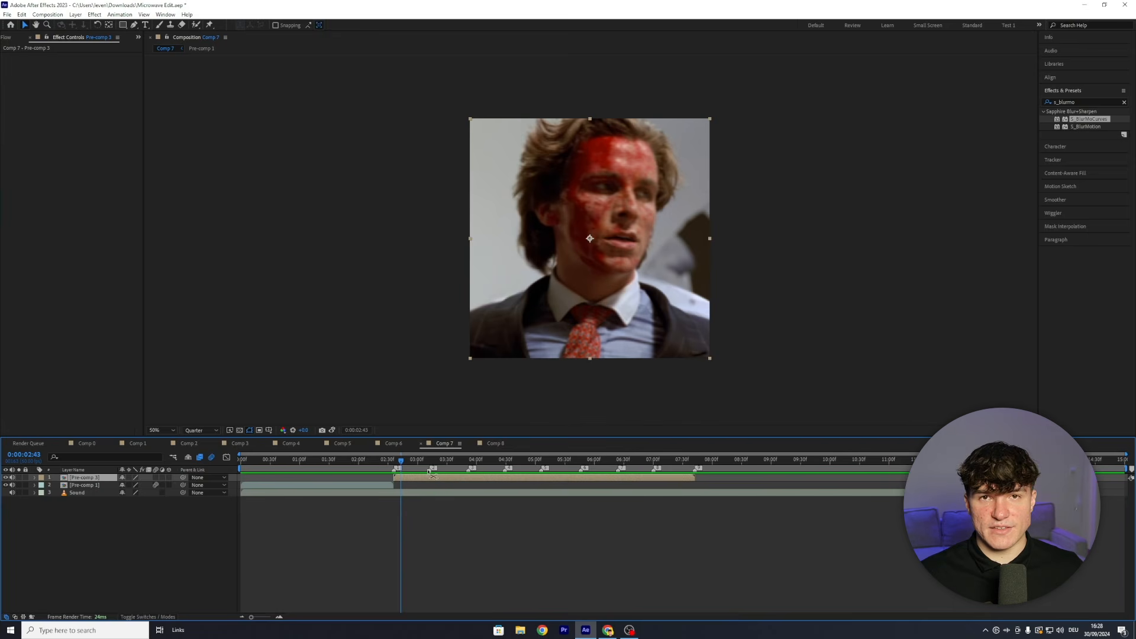
- Duplicate the clips pre-comp, place the copy directly after the original's end, and preview the transition between them
{"action": "key", "text": "ctrl+d"}
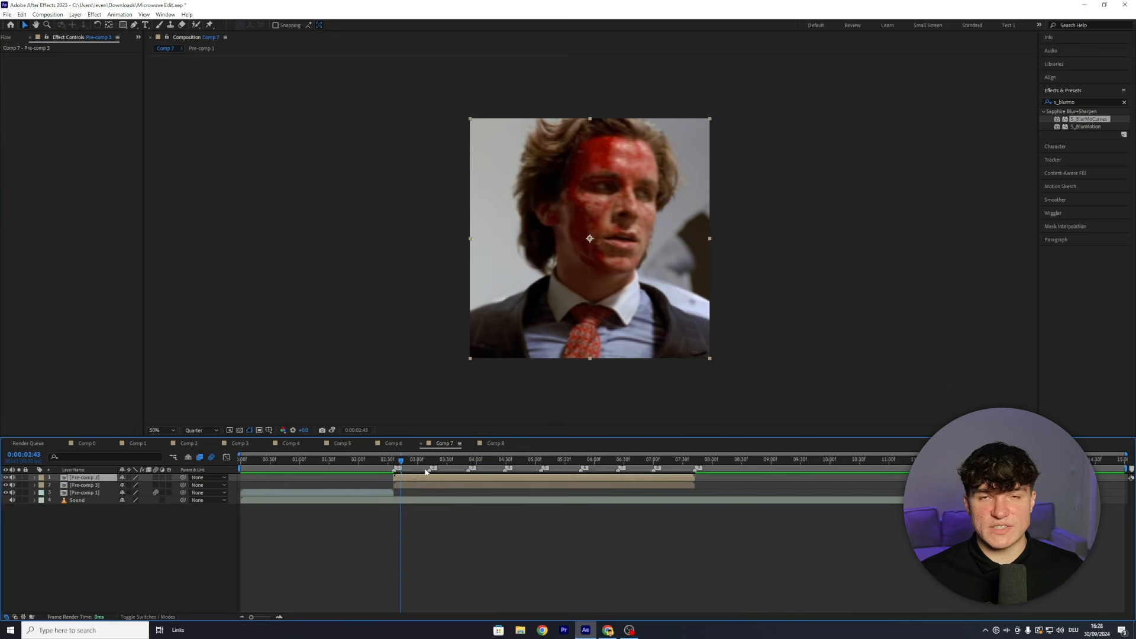
{"action": "left_click_drag", "start_coordinate": [432, 481], "coordinate": [730, 481]}
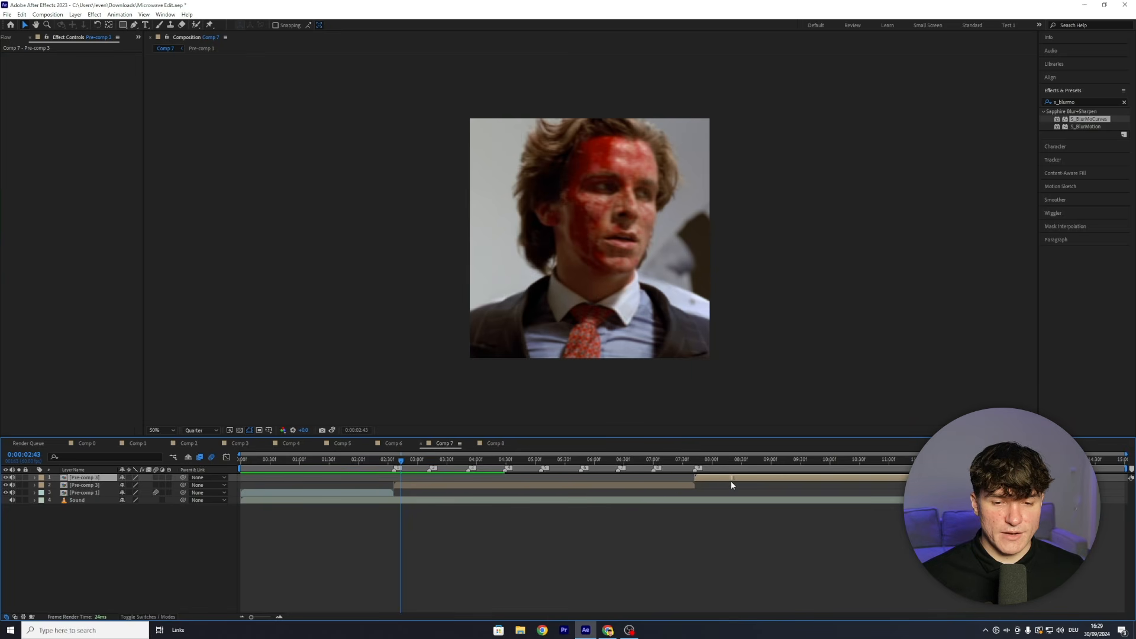
{"action": "left_click", "coordinate": [692, 464]}
{"action": "key", "text": "space"}
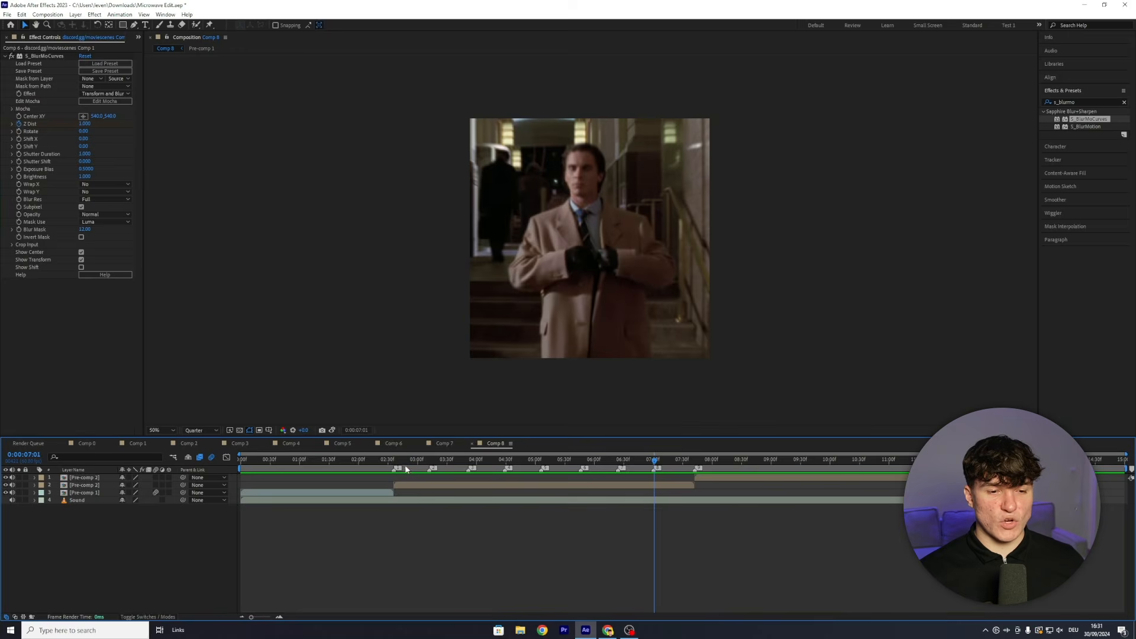
- Go to the end of the intro pre-comp at 0:00:02:36 and create a white solid above all layers
{"action": "left_click", "coordinate": [395, 460]}
{"action": "left_click_drag", "start_coordinate": [249, 614], "coordinate": [269, 616]}
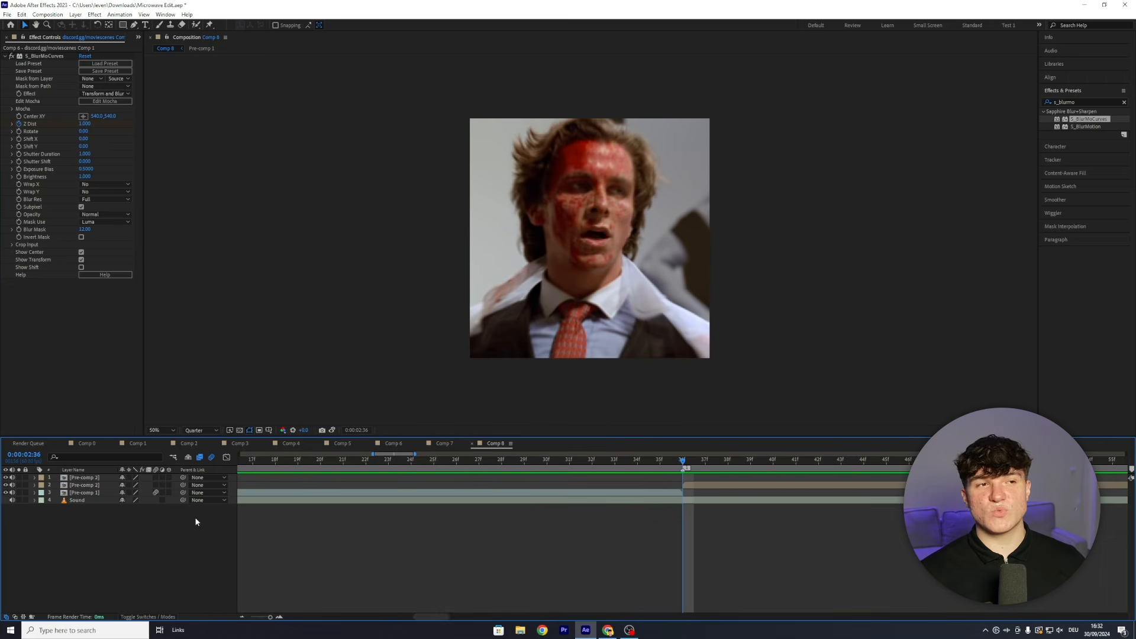
{"action": "left_click", "coordinate": [76, 14]}
{"action": "mouse_move", "coordinate": [89, 23]}
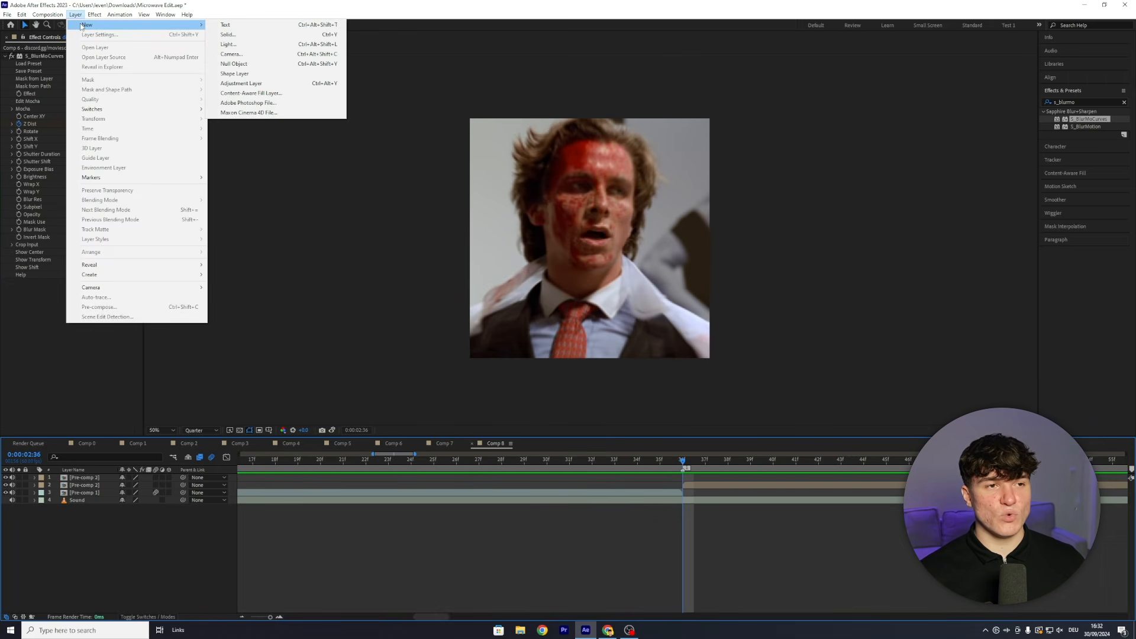
{"action": "left_click", "coordinate": [220, 34]}
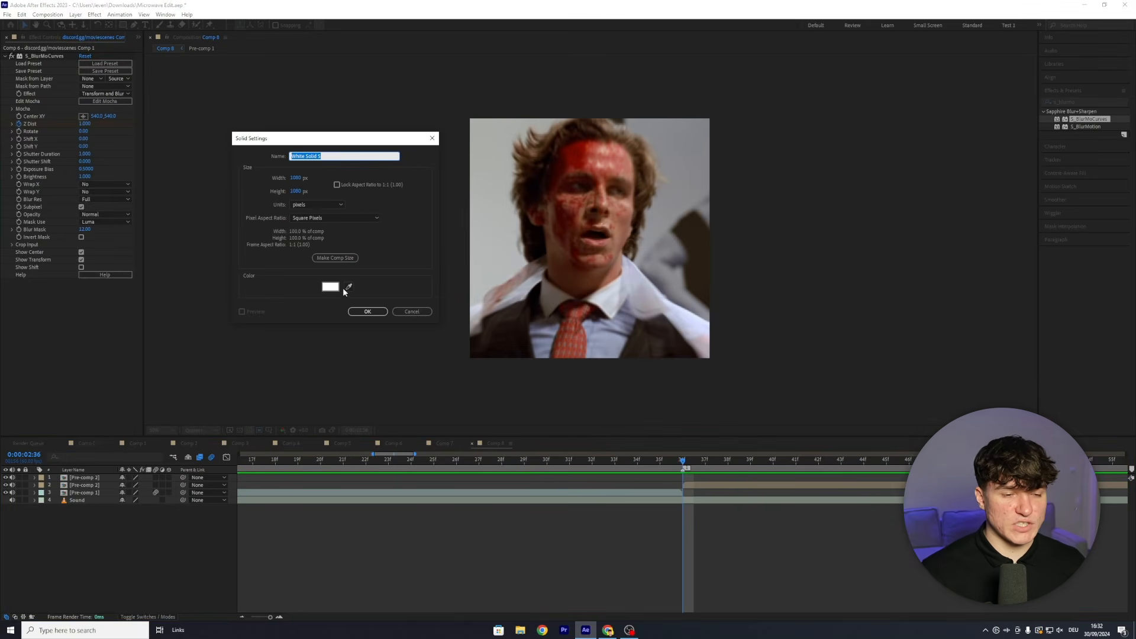
{"action": "left_click", "coordinate": [365, 312]}
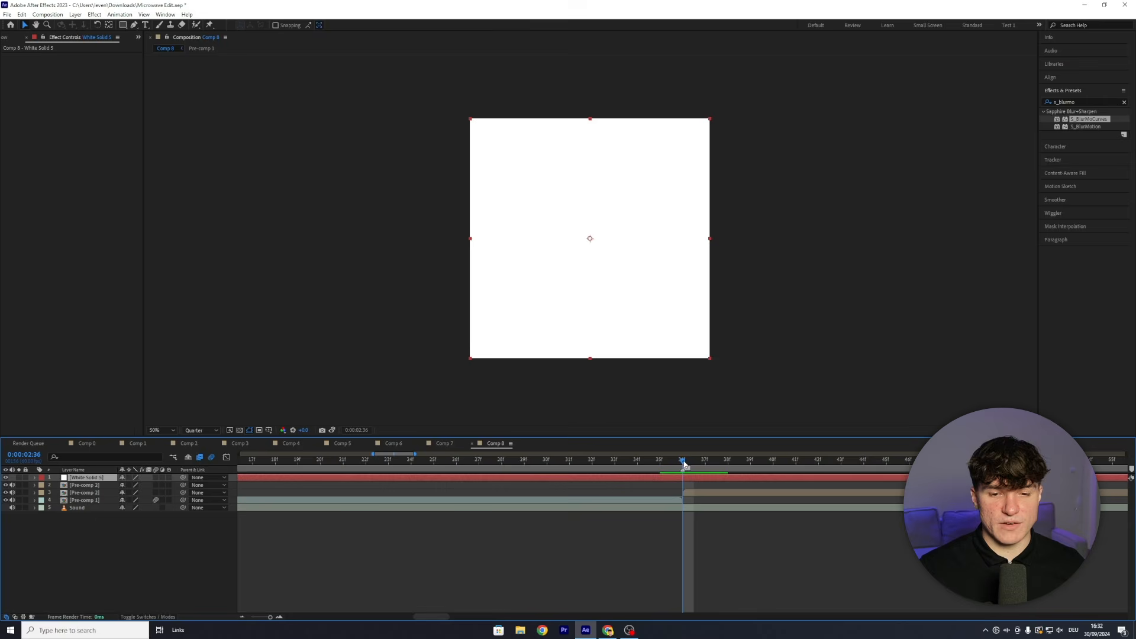
- Split the white solid at 0:00:02:35 and delete the part before that frame
{"action": "left_click_drag", "start_coordinate": [684, 464], "coordinate": [657, 475]}
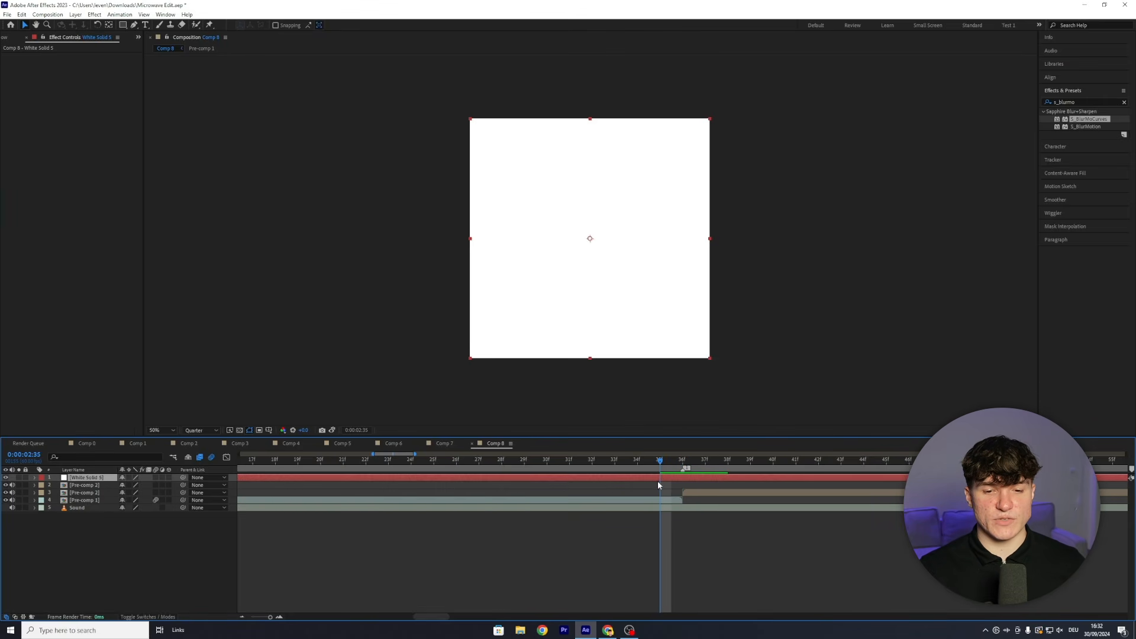
{"action": "key", "text": "ctrl+shift+d"}
{"action": "left_click", "coordinate": [623, 491]}
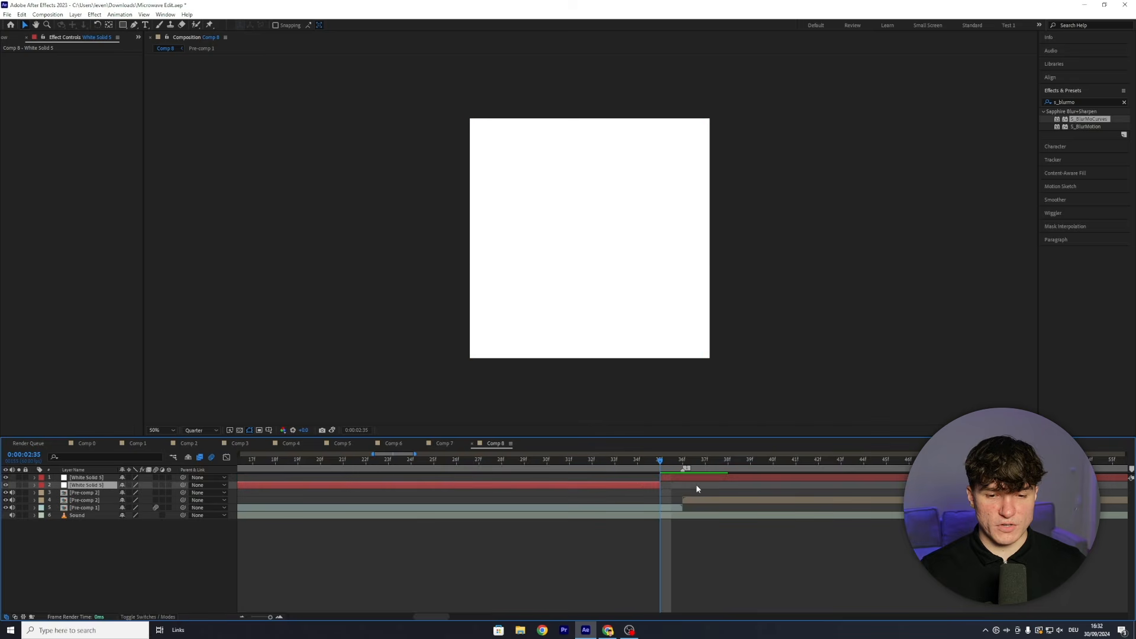
{"action": "key", "text": "Delete"}
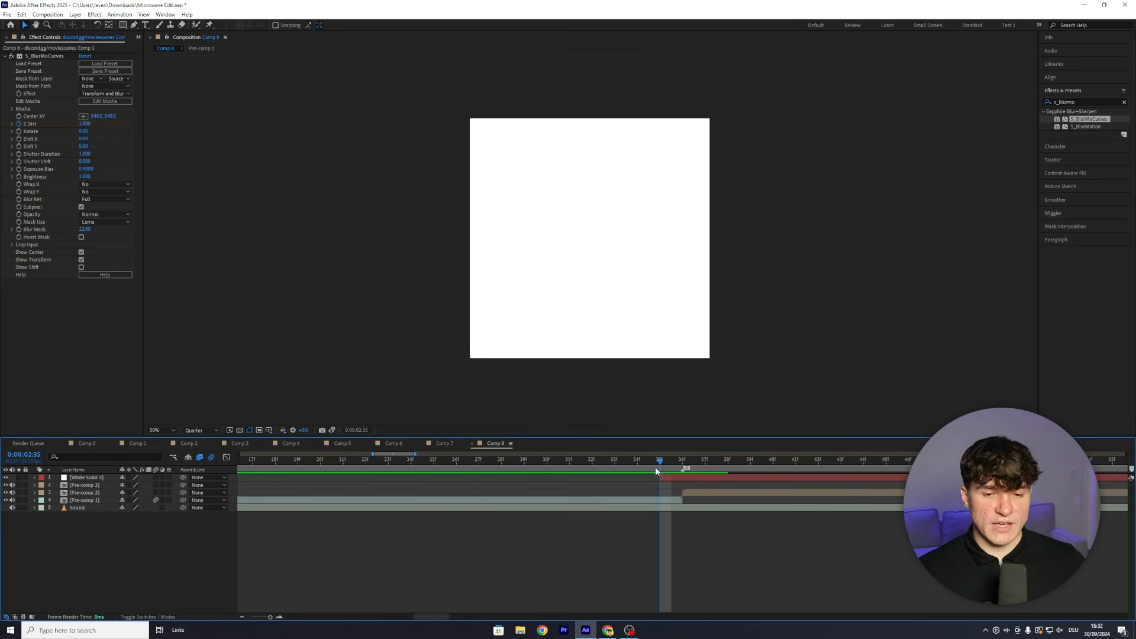
- Trim the white solid to end at 0:00:02:37 and preview the short white flash over the cut
{"action": "left_click_drag", "start_coordinate": [665, 469], "coordinate": [678, 466]}
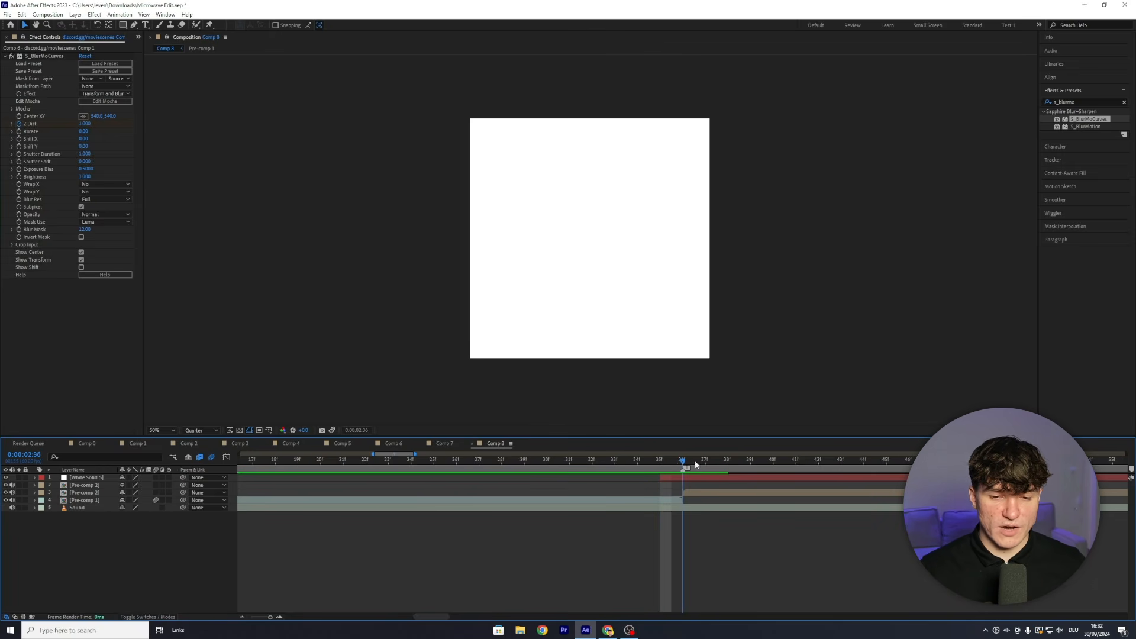
{"action": "key", "text": "Page_Down"}
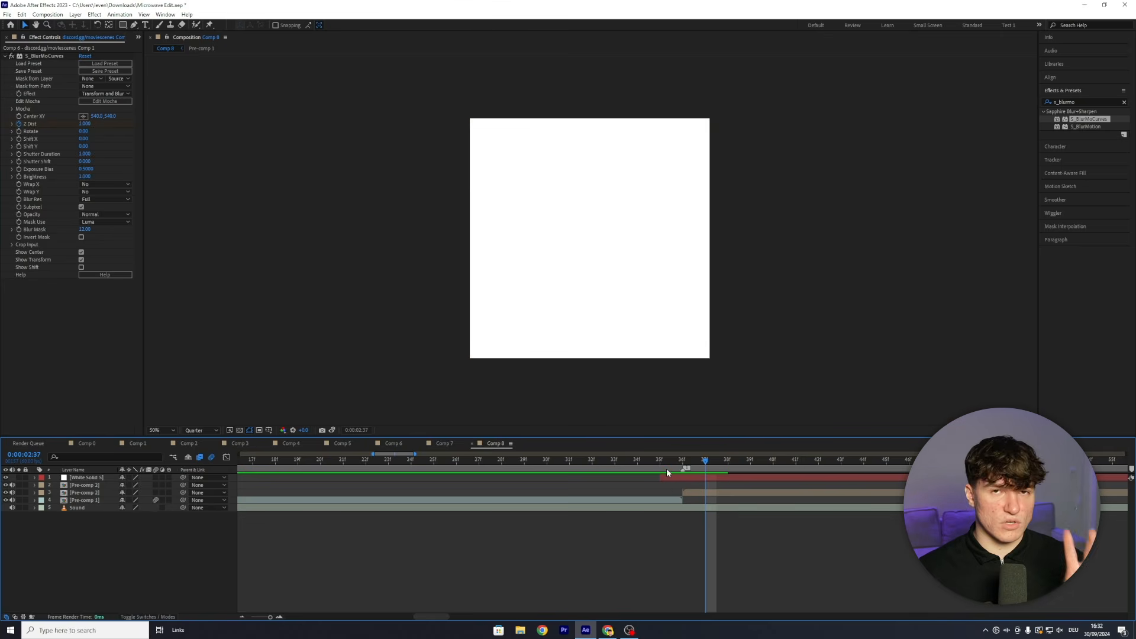
{"action": "left_click", "coordinate": [666, 478]}
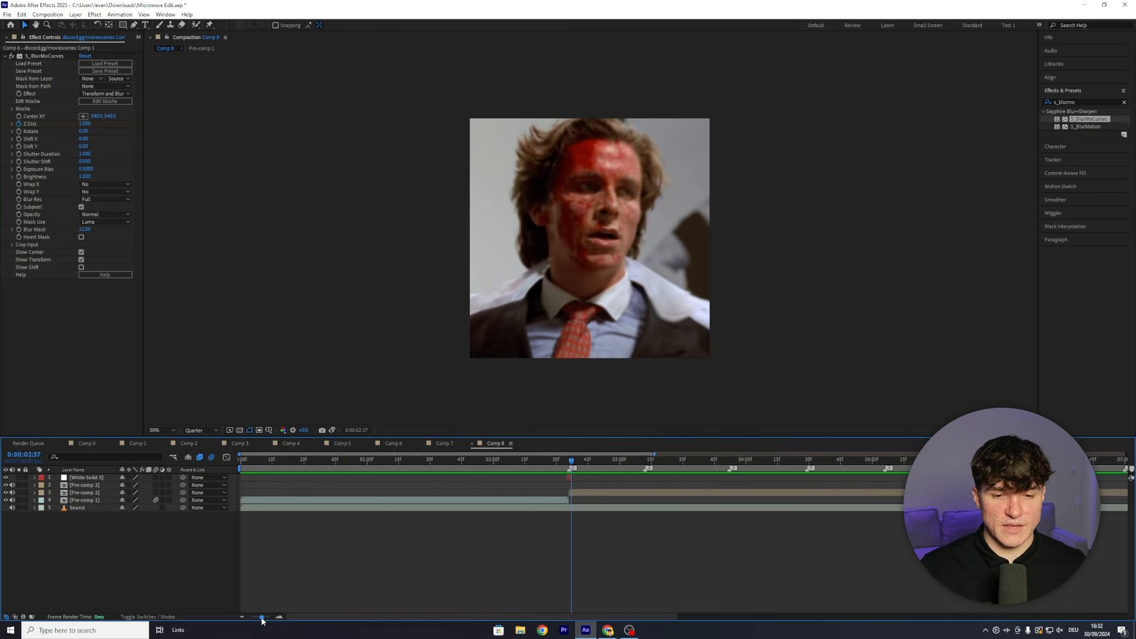
{"action": "left_click", "coordinate": [527, 460]}
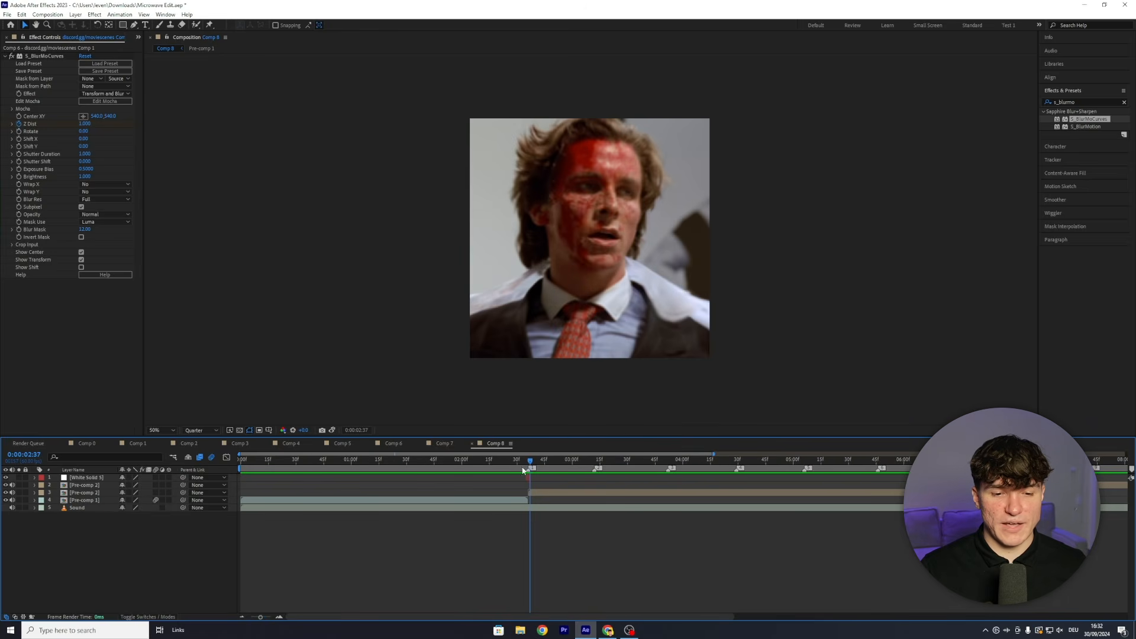
{"action": "left_click_drag", "start_coordinate": [527, 460], "coordinate": [505, 463]}
{"action": "key", "text": "space"}
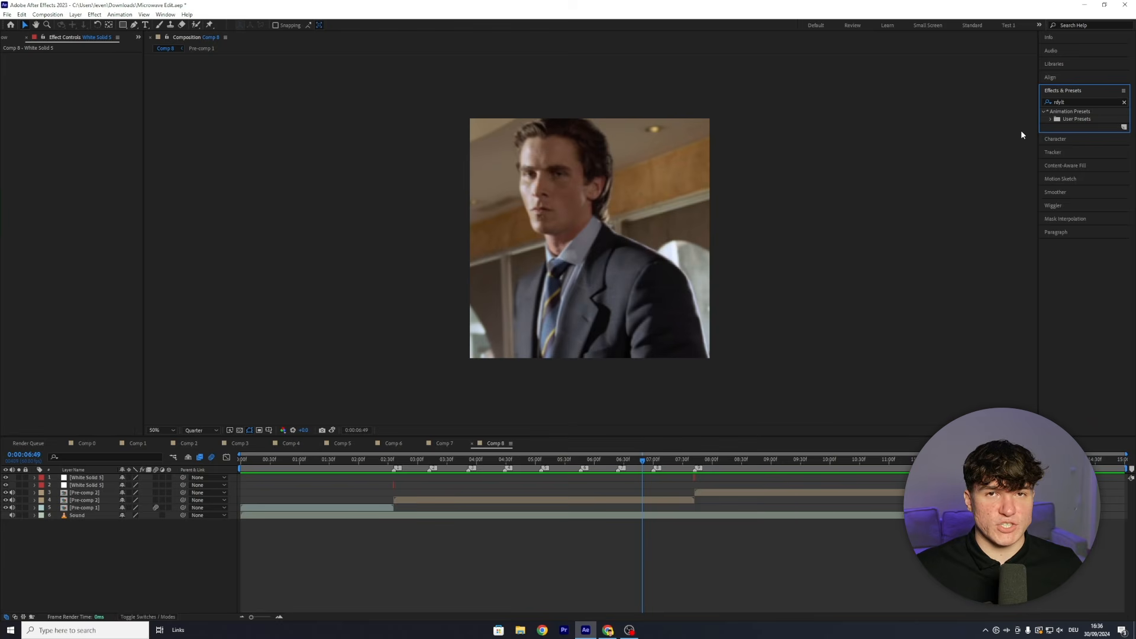
- Create a new adjustment layer in Comp 8
{"action": "left_click", "coordinate": [565, 545]}
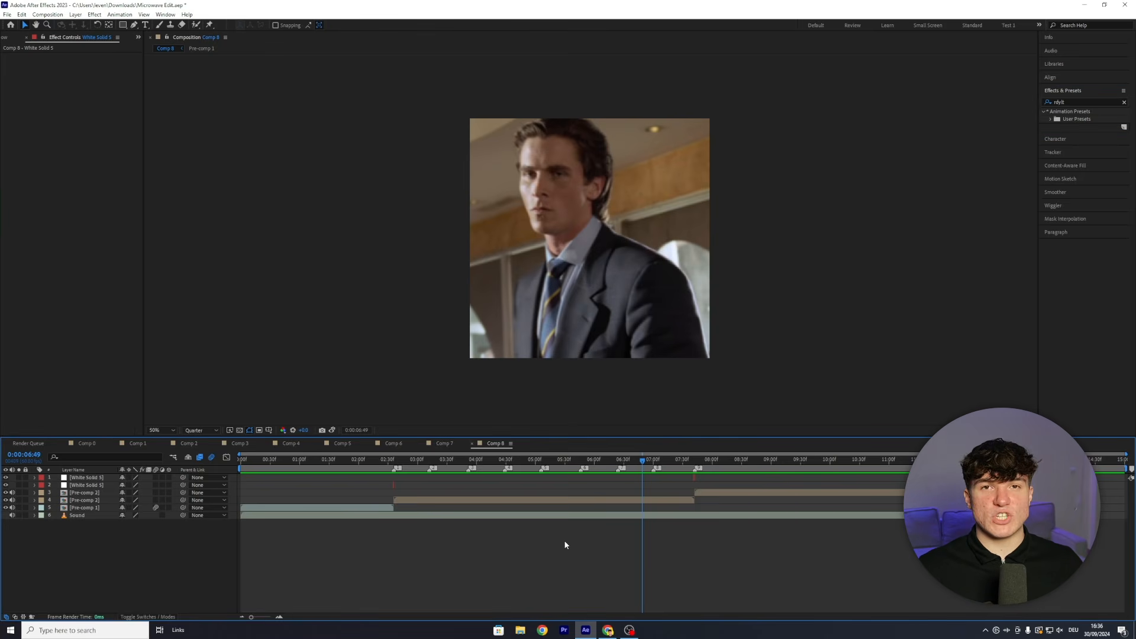
{"action": "left_click", "coordinate": [75, 14]}
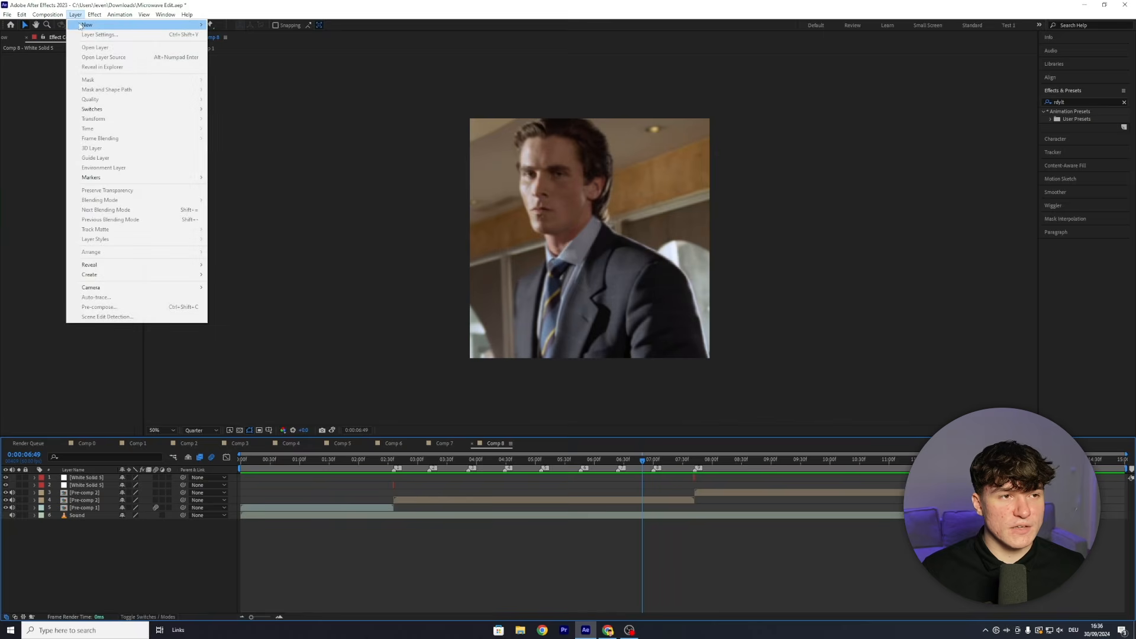
{"action": "mouse_move", "coordinate": [89, 25]}
{"action": "left_click", "coordinate": [245, 82]}
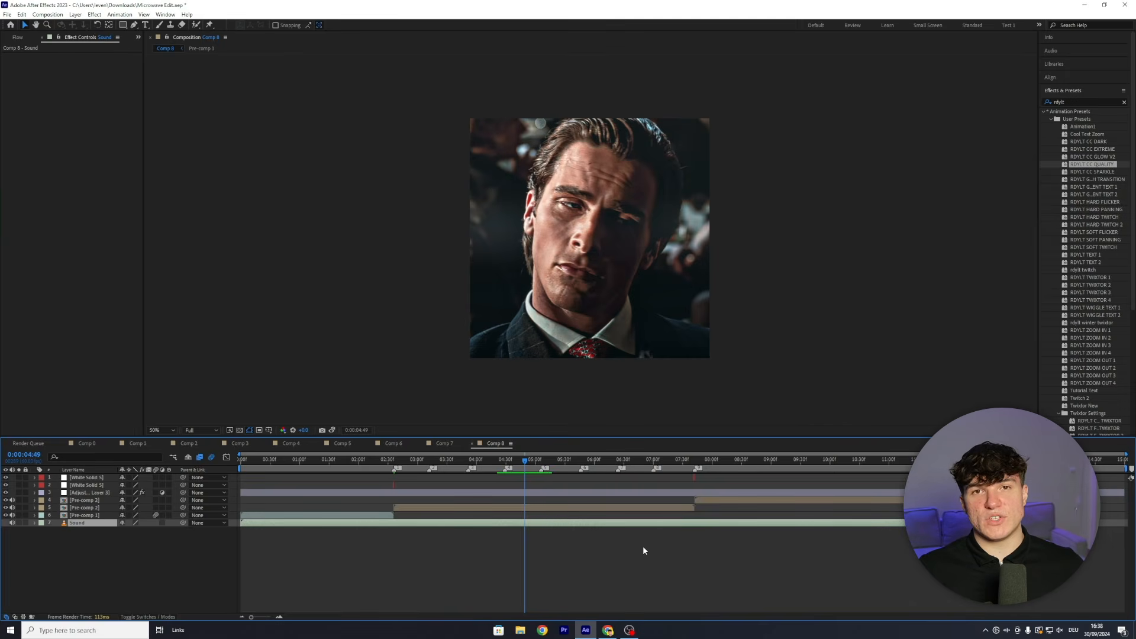
- Pre-compose every layer except Sound into one new composition
{"action": "left_click", "coordinate": [376, 515]}
{"action": "left_click", "coordinate": [100, 478], "text": "shift"}
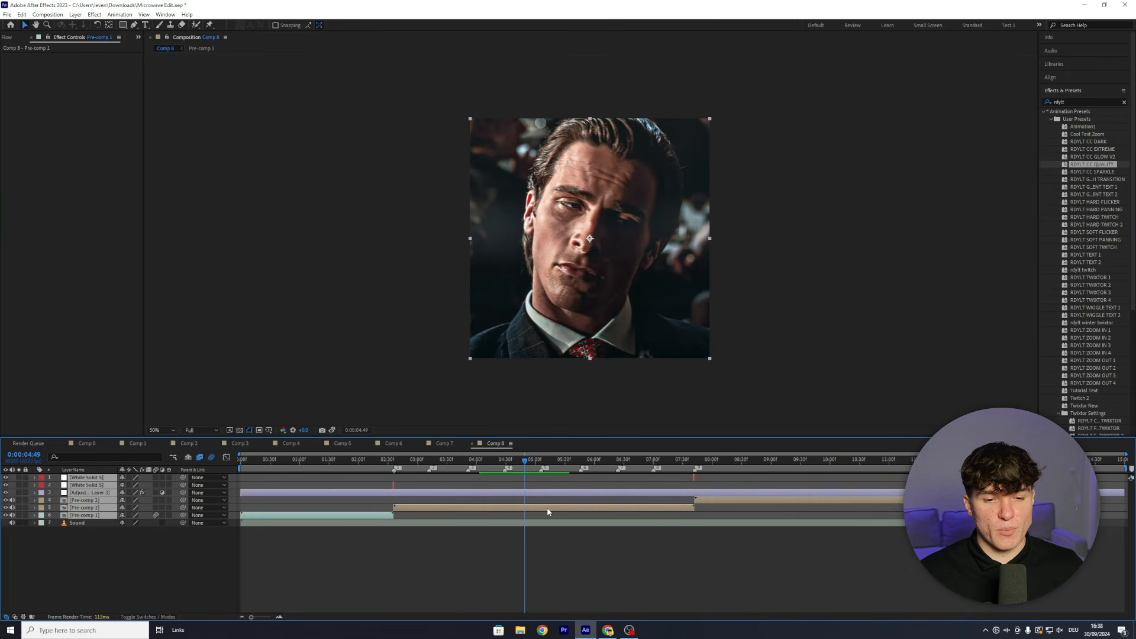
{"action": "right_click", "coordinate": [547, 512]}
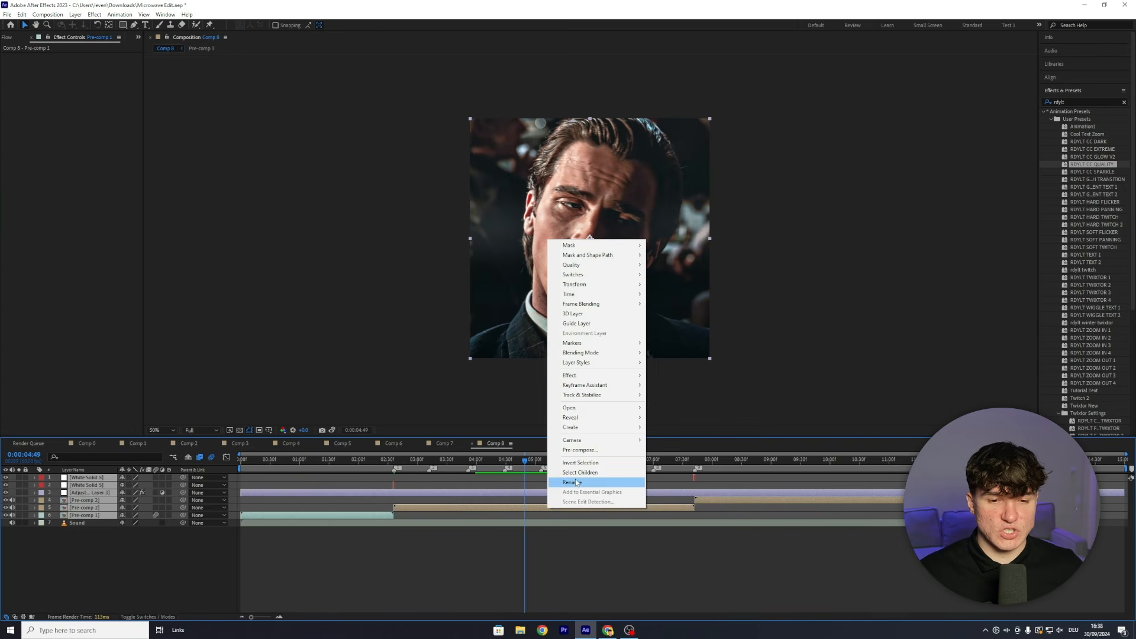
{"action": "left_click", "coordinate": [570, 451]}
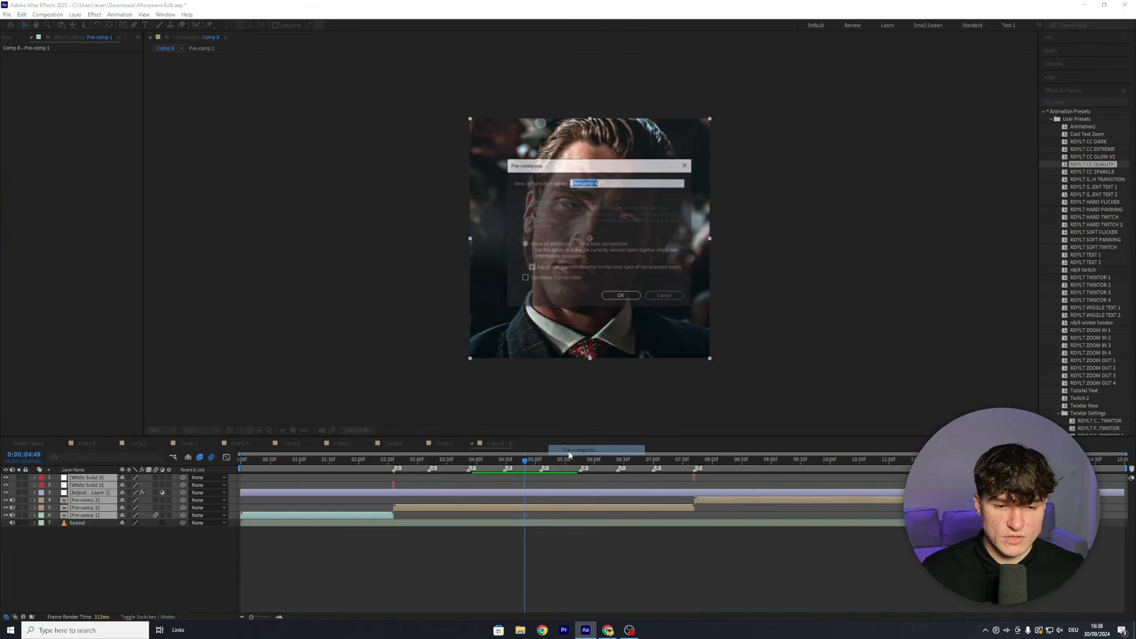
{"action": "left_click", "coordinate": [620, 296]}
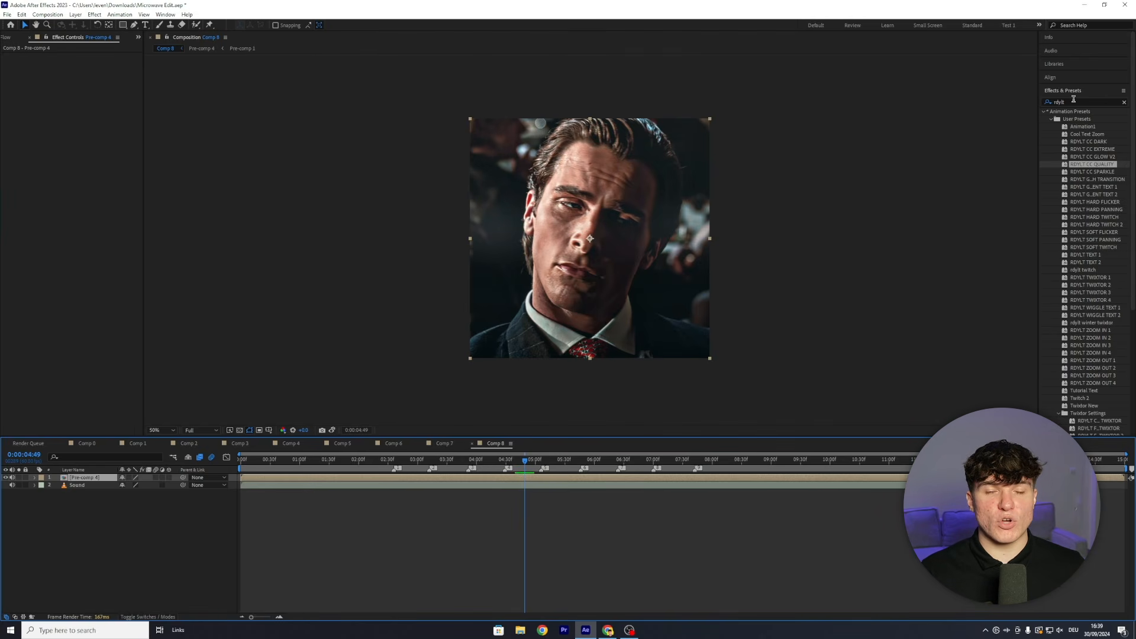
- Find the RSMB Pro effect, apply it to the combined pre-comp, and set its Main_BG Blur Amt to 1
{"action": "left_click", "coordinate": [1078, 102]}
{"action": "type", "text": "rsmb"}
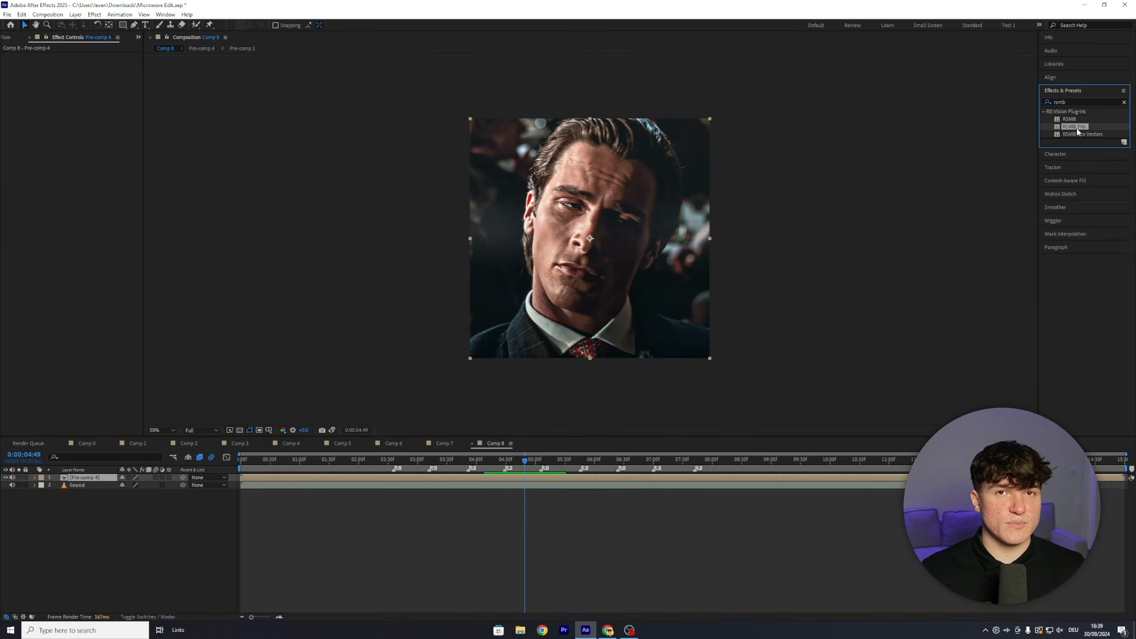
{"action": "left_click_drag", "start_coordinate": [1078, 132], "coordinate": [520, 479]}
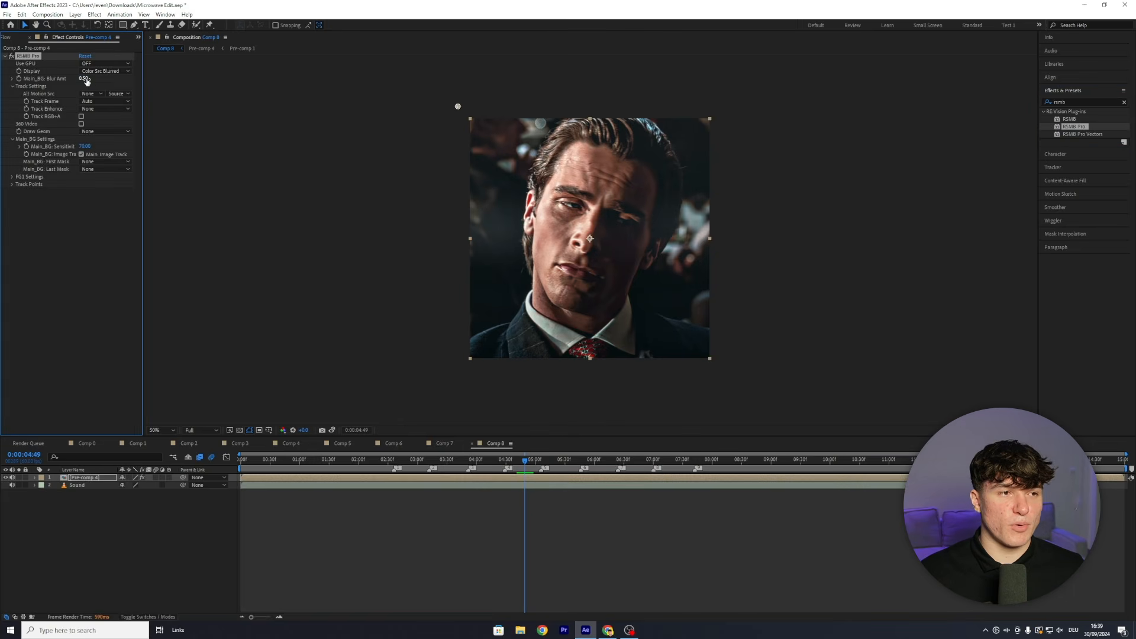
{"action": "left_click", "coordinate": [88, 79]}
{"action": "type", "text": "1"}
{"action": "key", "text": "Return"}
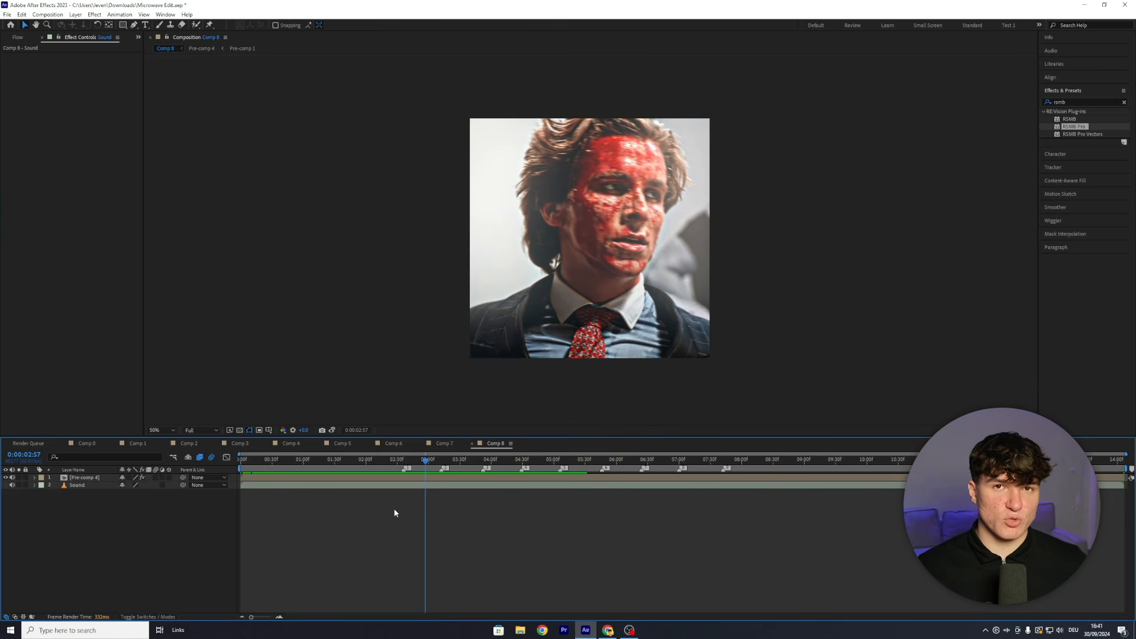
- Add Comp 8 to the render queue and set its output module format to QuickTime
{"action": "left_click", "coordinate": [48, 15]}
{"action": "left_click", "coordinate": [70, 90]}
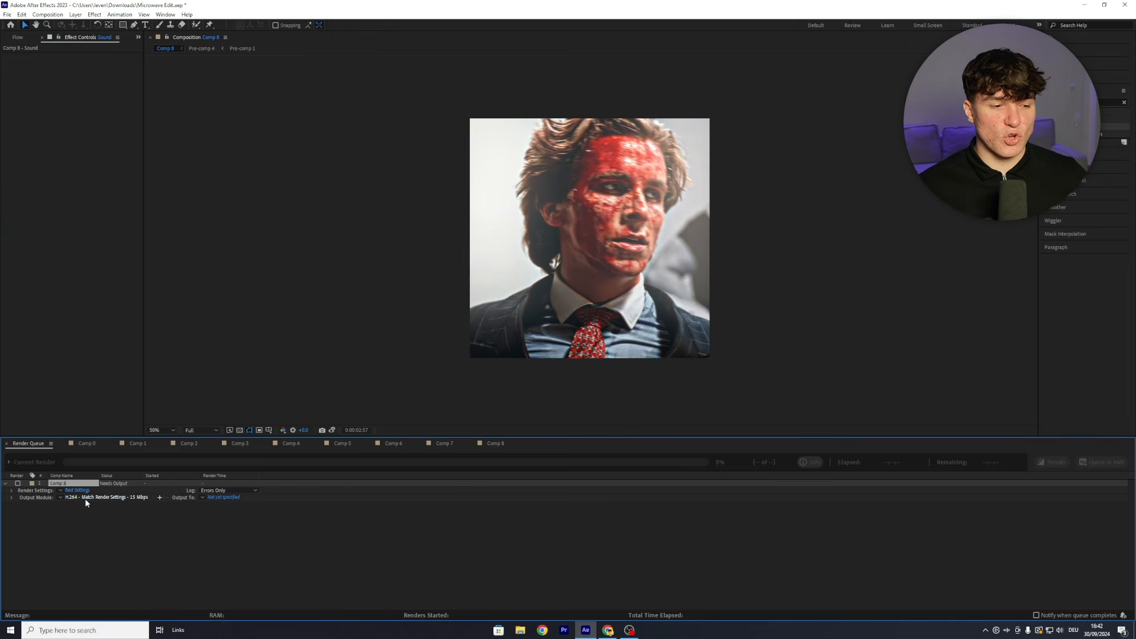
{"action": "left_click", "coordinate": [134, 496]}
{"action": "left_click", "coordinate": [393, 122]}
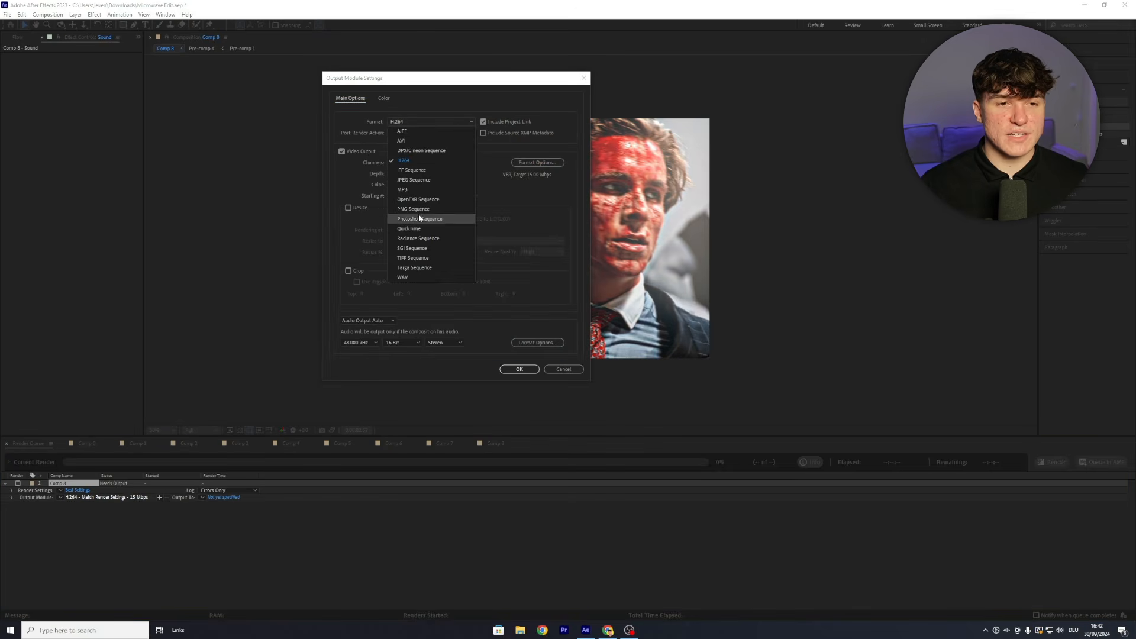
{"action": "left_click", "coordinate": [409, 228]}
{"action": "left_click", "coordinate": [519, 369]}
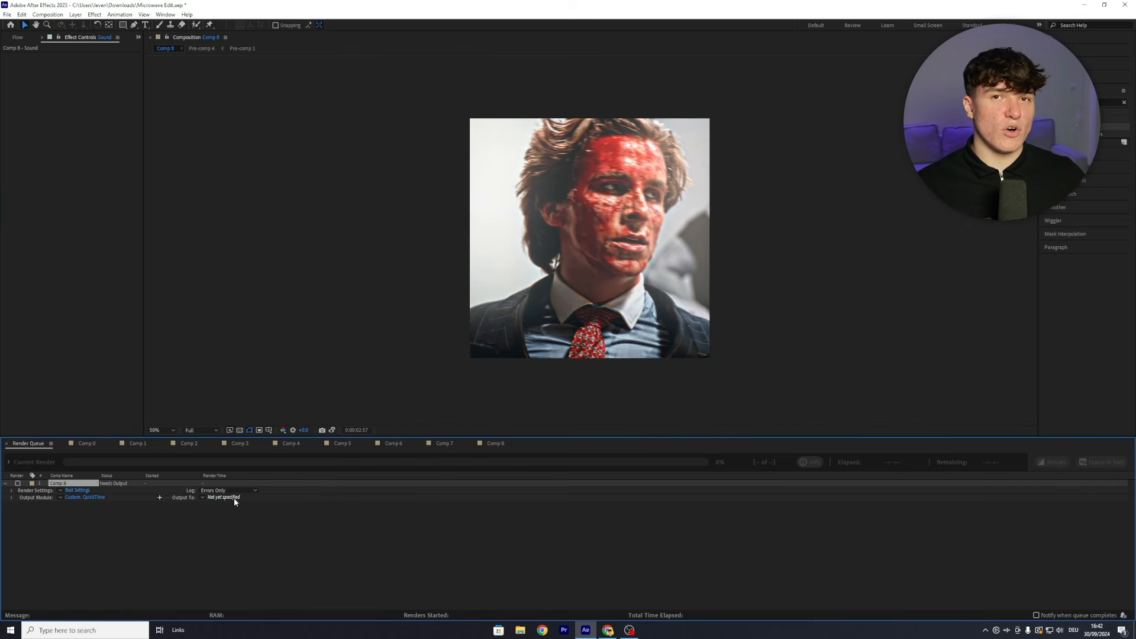